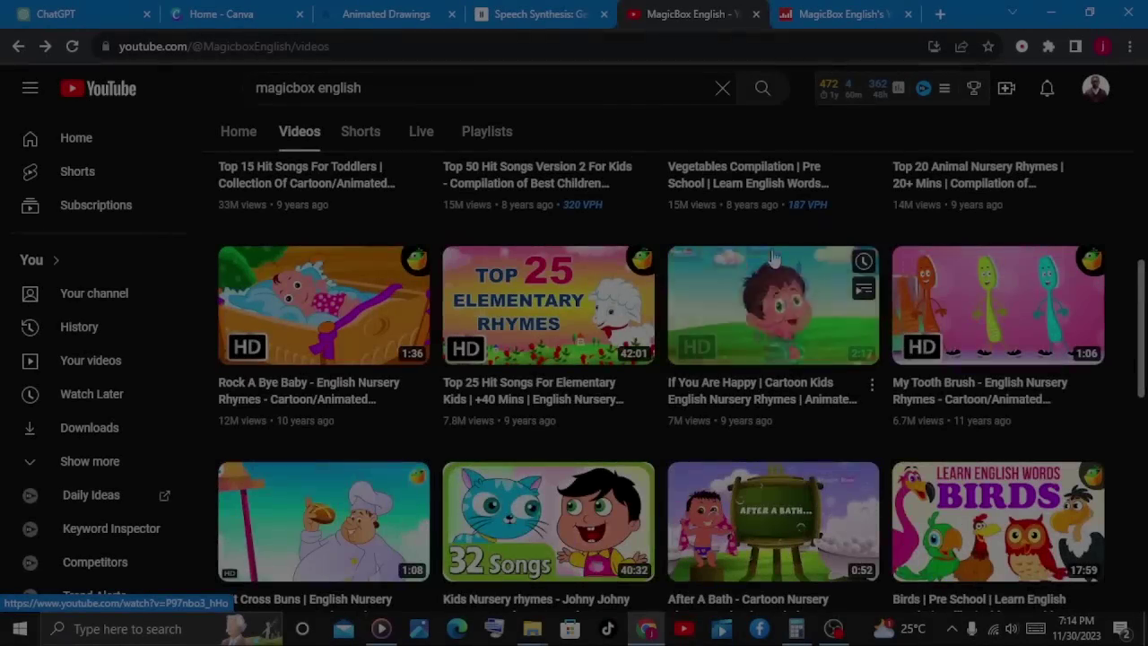
Browse MagicBox English's videos and check its Social Blade monthly earnings ($757–$12.1K)
{"action": "scroll", "coordinate": [719, 308], "scroll_direction": "down", "scroll_amount": 7}
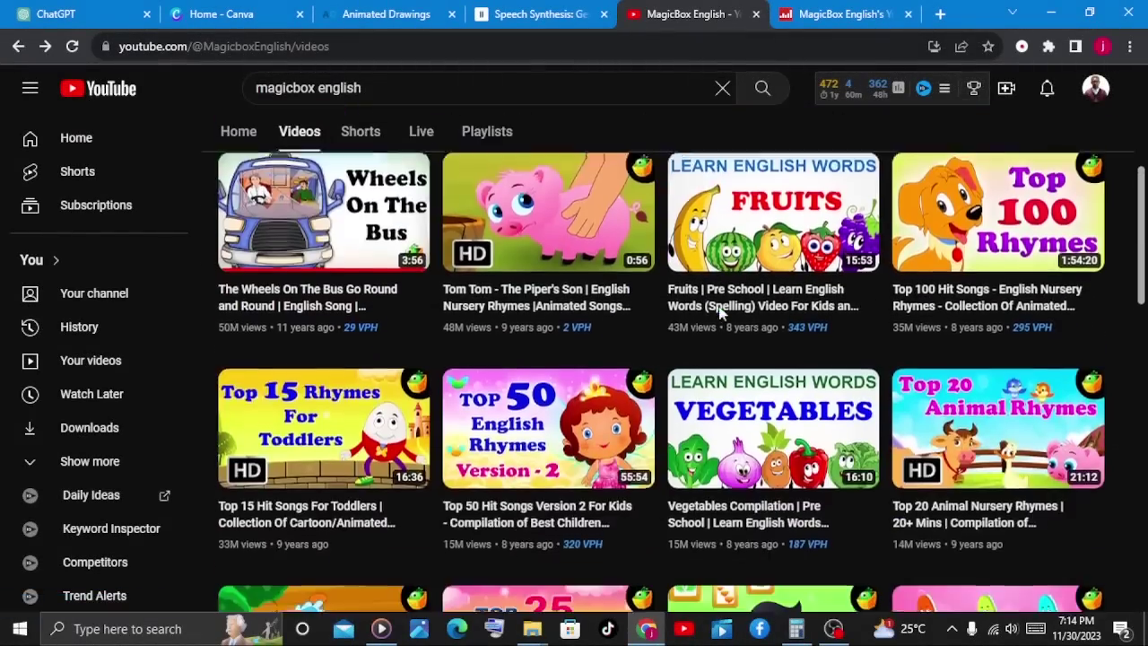
{"action": "key", "text": "ctrl+Tab"}
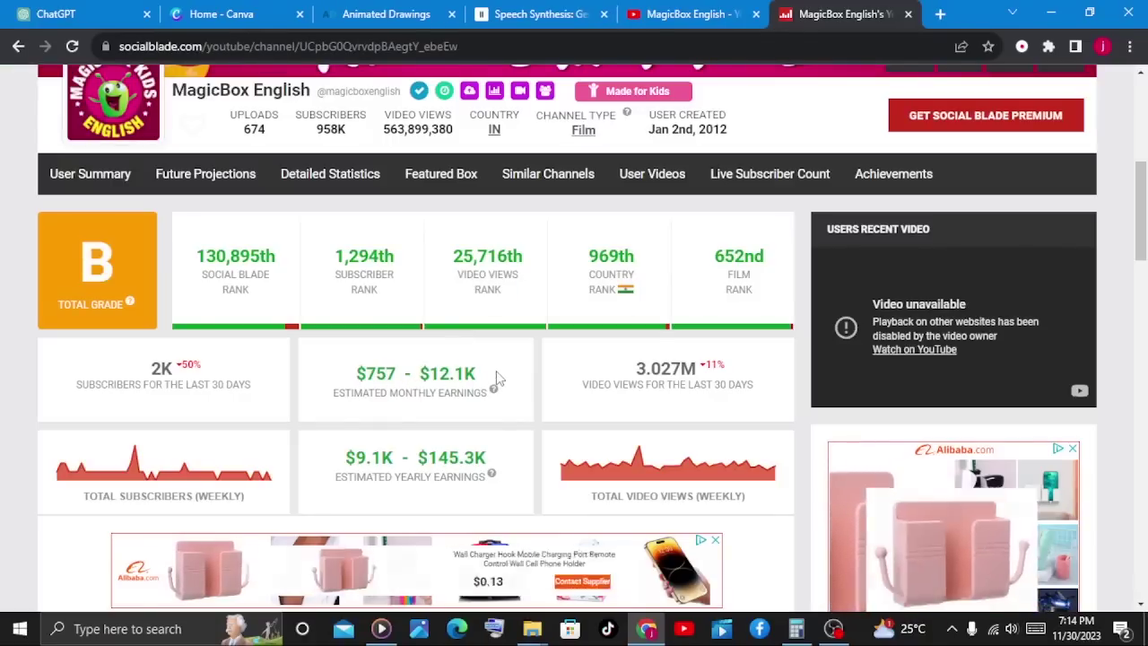
{"action": "key", "text": "ctrl+shift+Tab"}
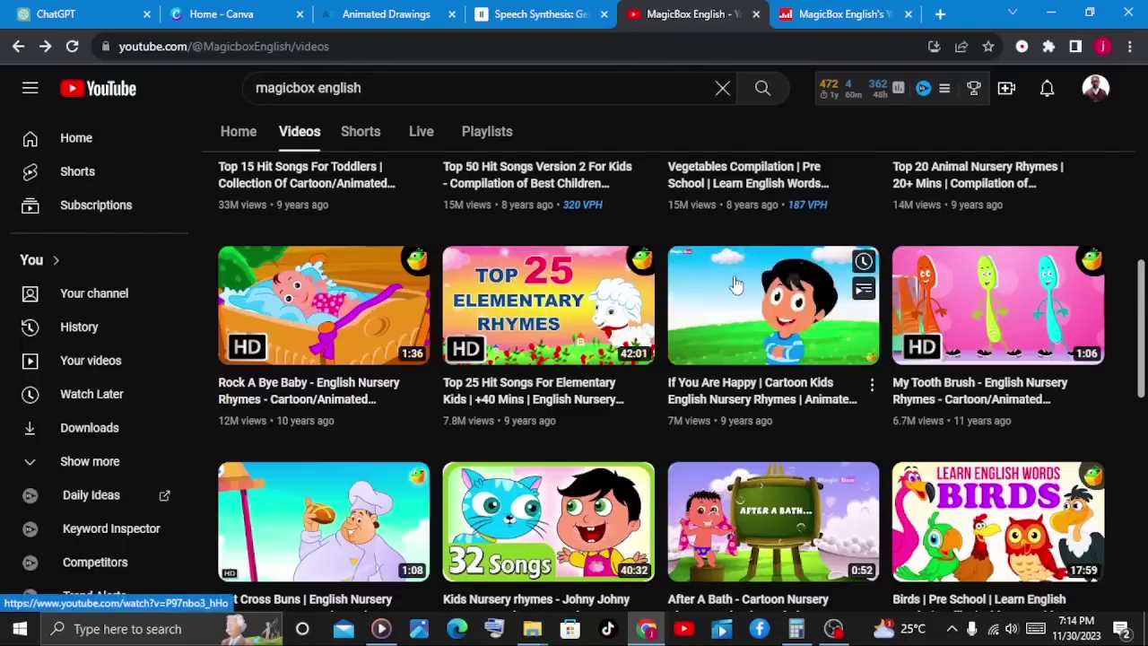
{"action": "scroll", "coordinate": [745, 287], "scroll_direction": "up", "scroll_amount": 6}
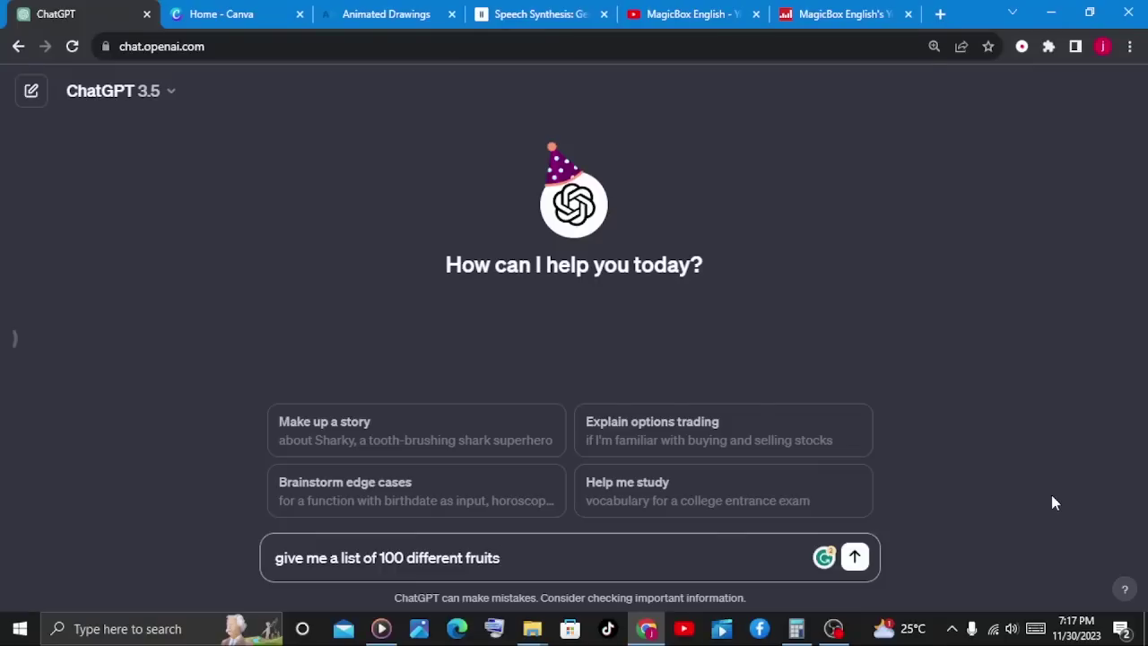
Send the 100-fruits prompt, then ask ChatGPT to 'classify them in groups of 9'
{"action": "key", "text": "Return"}
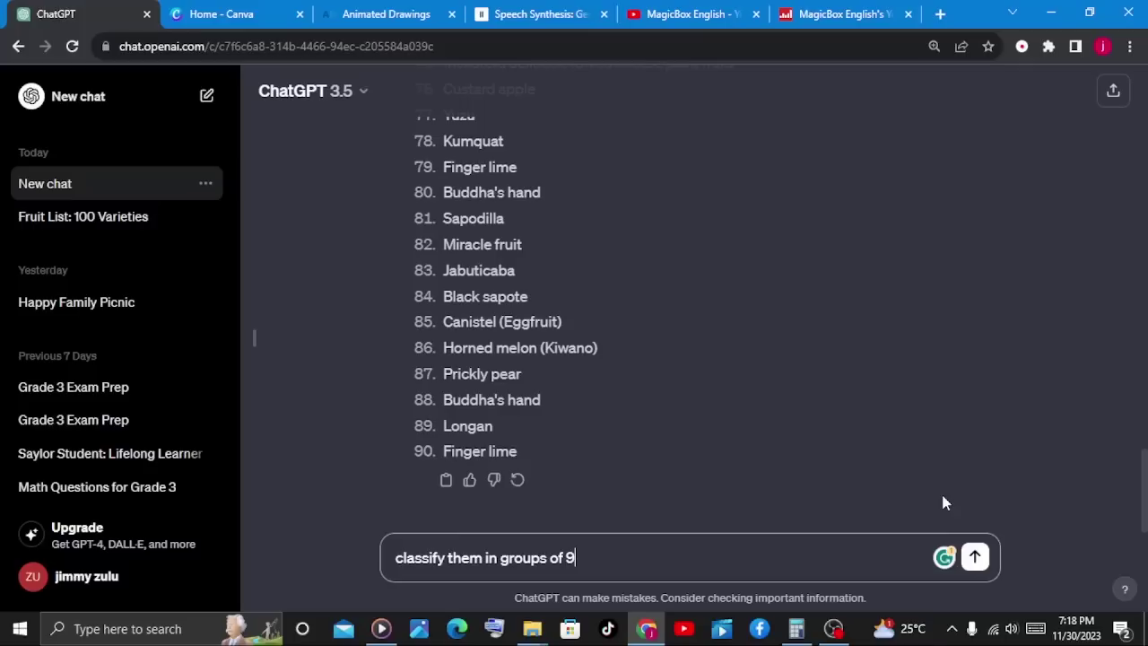
{"action": "scroll", "coordinate": [603, 392], "scroll_direction": "up", "scroll_amount": 3}
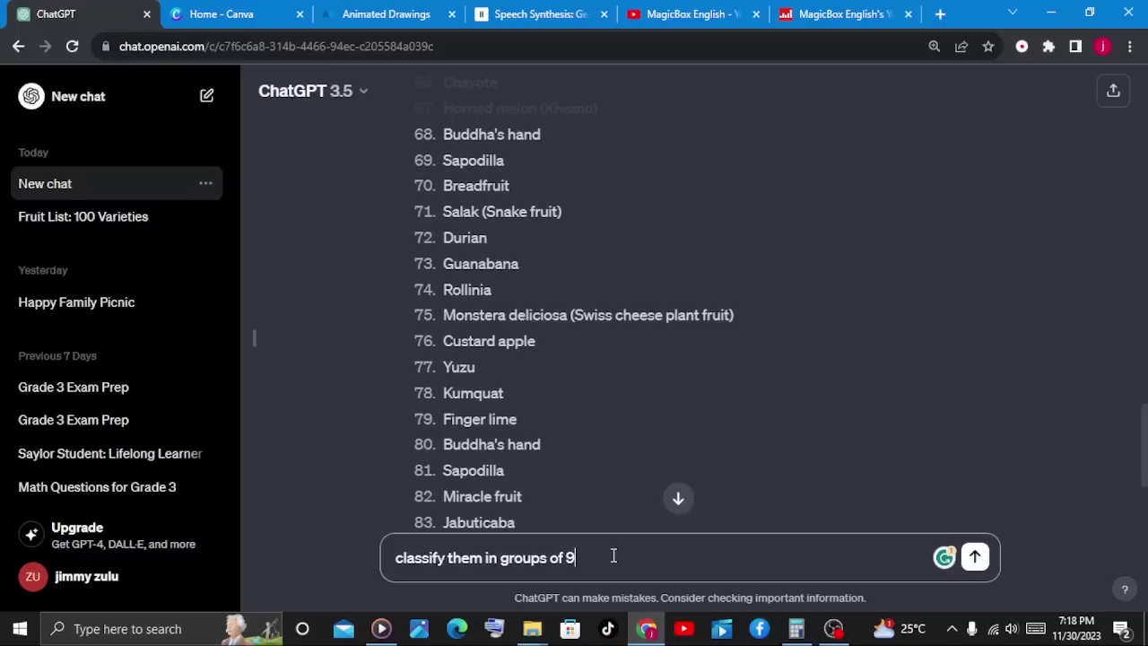
{"action": "key", "text": "Return"}
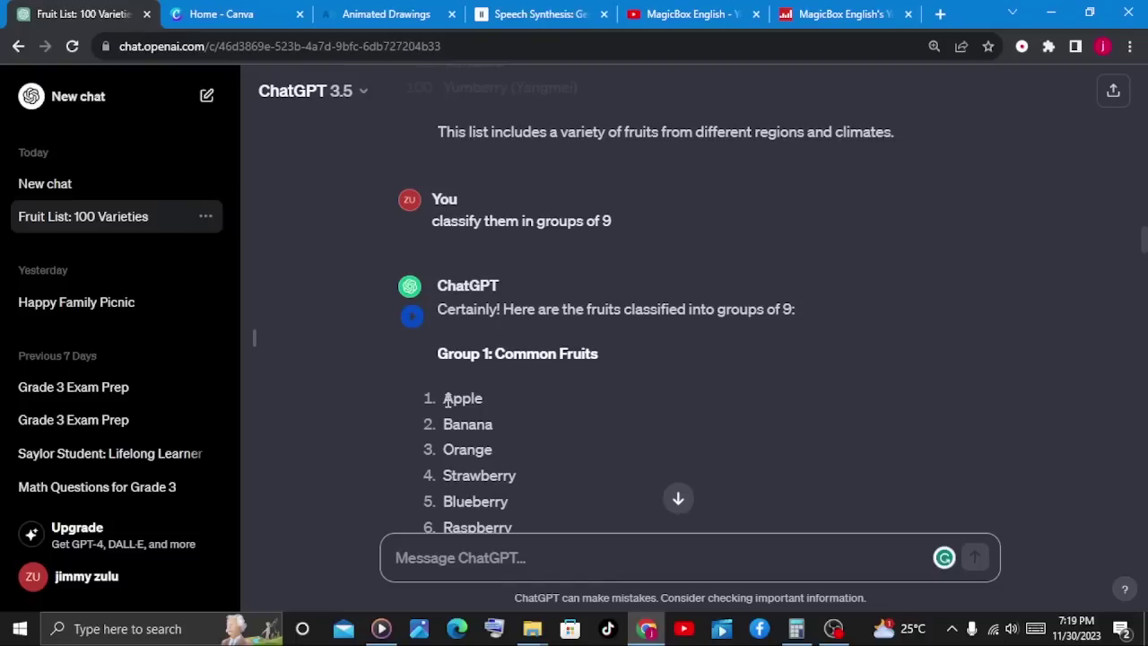
Scroll through ChatGPT's reply to review the fruit groups of nine
{"action": "scroll", "coordinate": [514, 385], "scroll_direction": "down", "scroll_amount": 1}
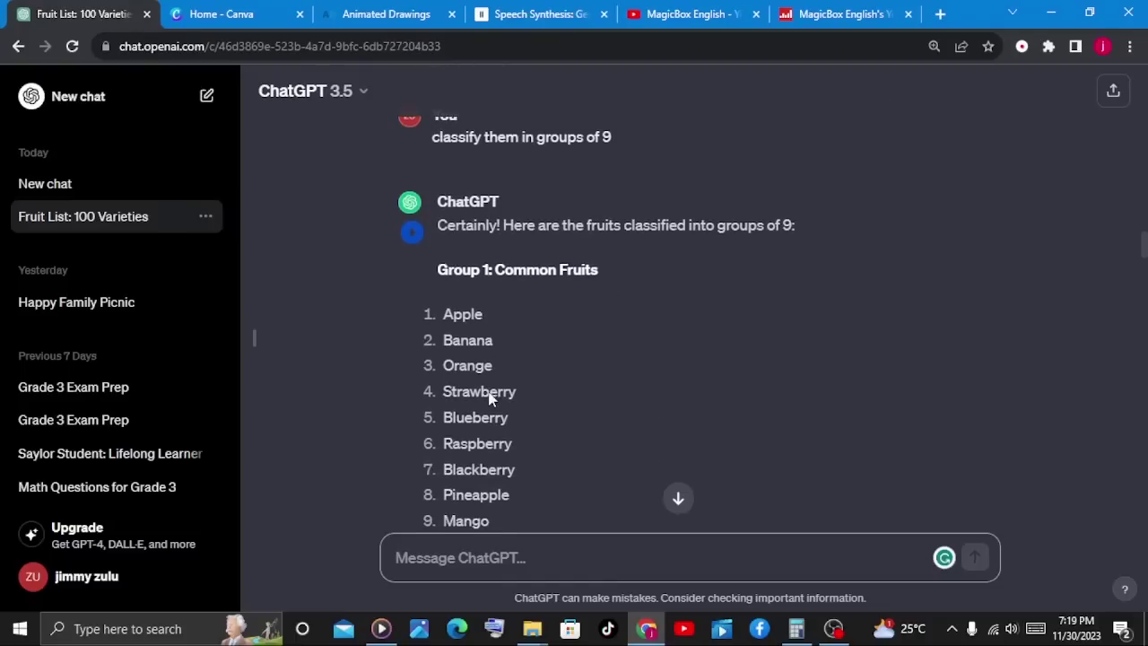
{"action": "scroll", "coordinate": [502, 392], "scroll_direction": "down", "scroll_amount": 3}
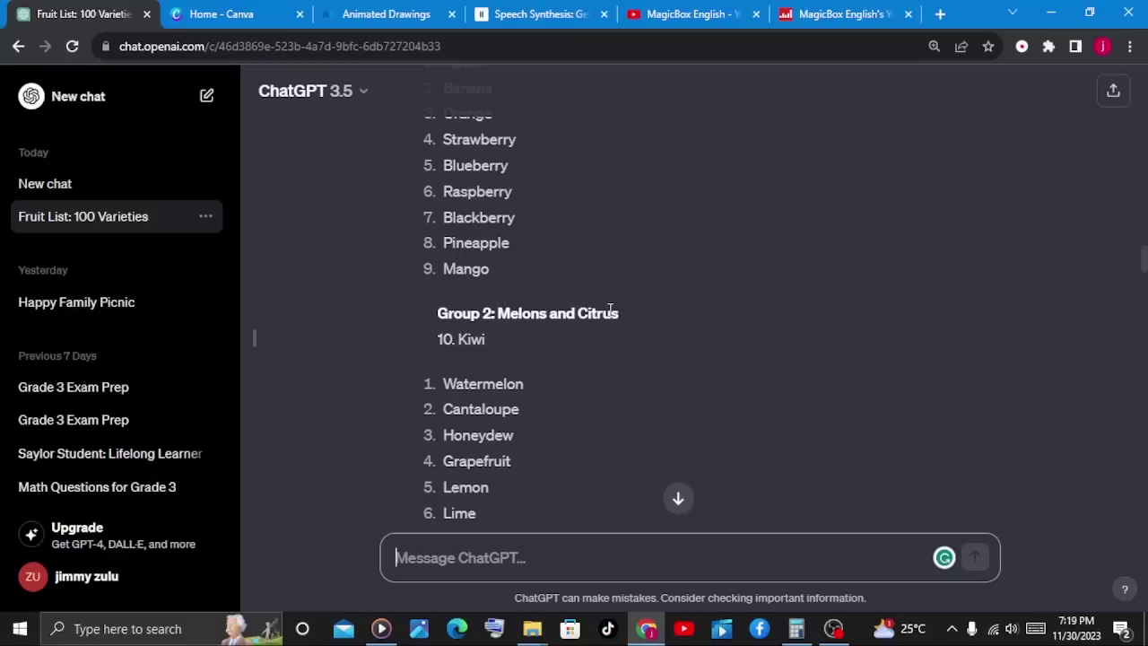
{"action": "scroll", "coordinate": [609, 316], "scroll_direction": "down", "scroll_amount": 2}
{"action": "scroll", "coordinate": [609, 318], "scroll_direction": "down", "scroll_amount": 1}
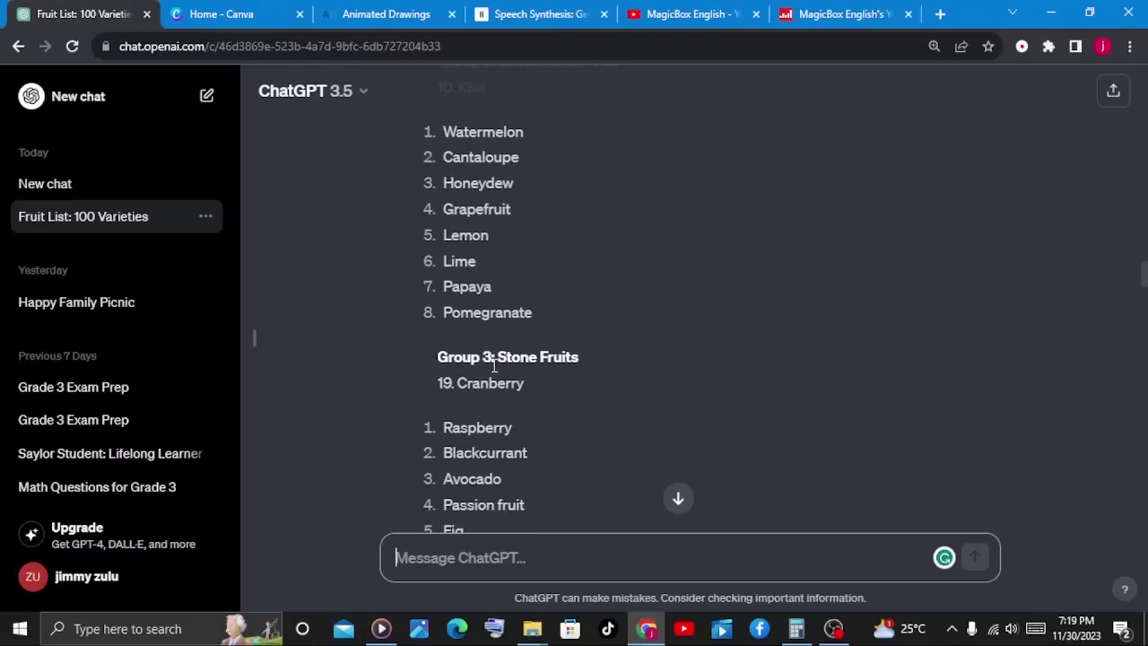
{"action": "scroll", "coordinate": [635, 350], "scroll_direction": "down", "scroll_amount": 4}
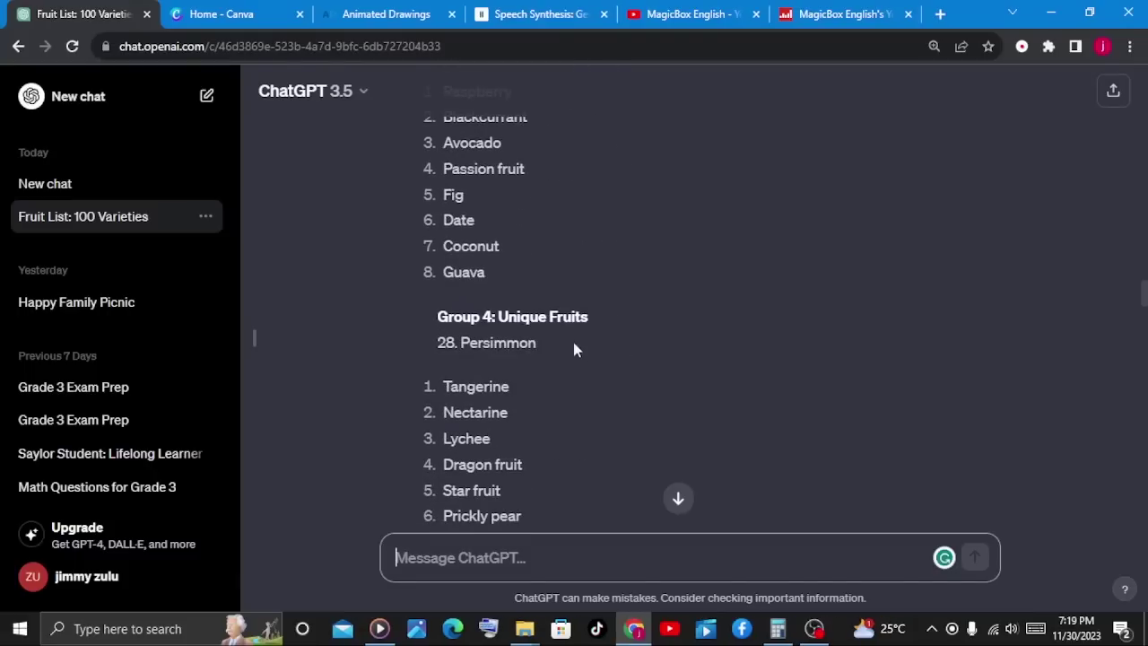
{"action": "scroll", "coordinate": [583, 332], "scroll_direction": "down", "scroll_amount": 3}
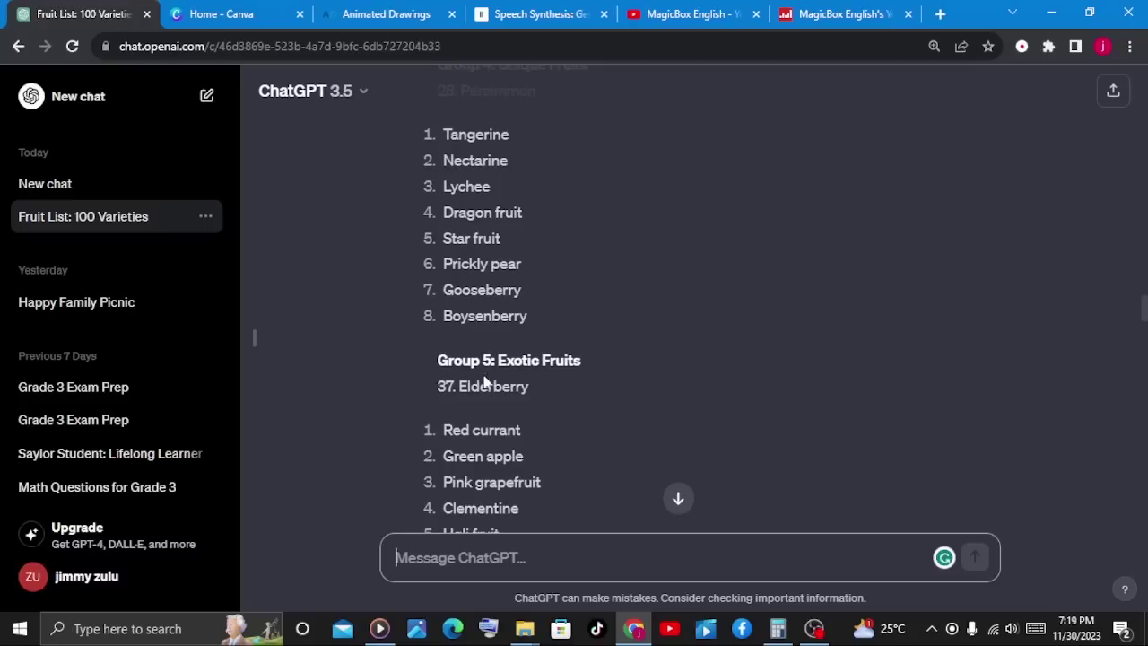
{"action": "scroll", "coordinate": [605, 359], "scroll_direction": "up", "scroll_amount": 3}
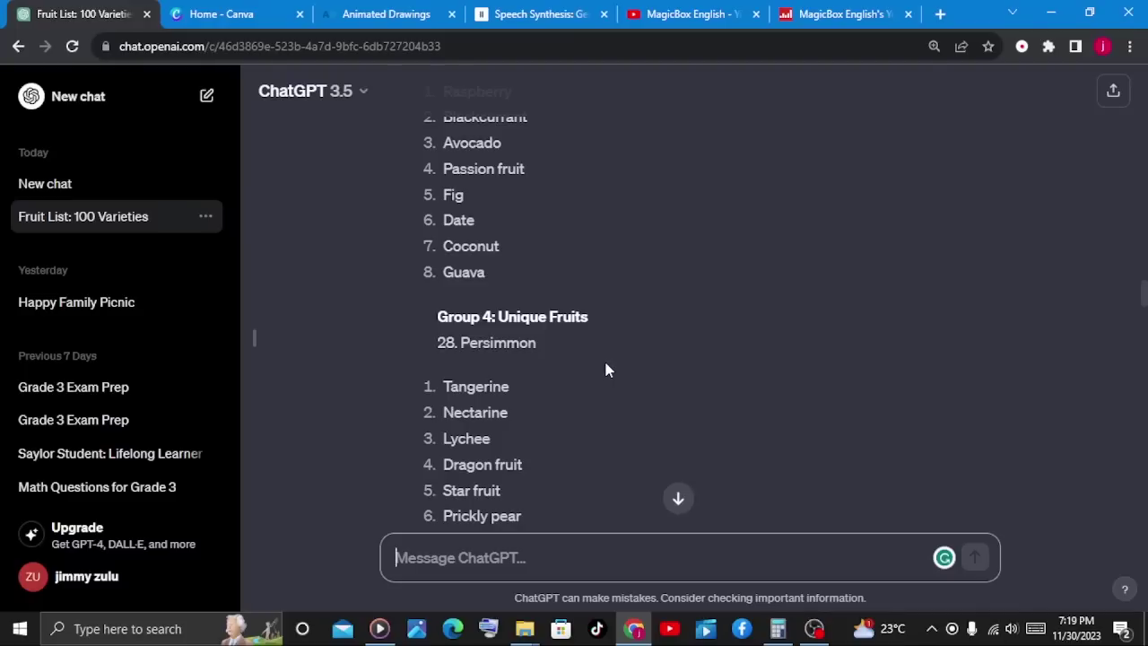
{"action": "scroll", "coordinate": [606, 370], "scroll_direction": "up", "scroll_amount": 10}
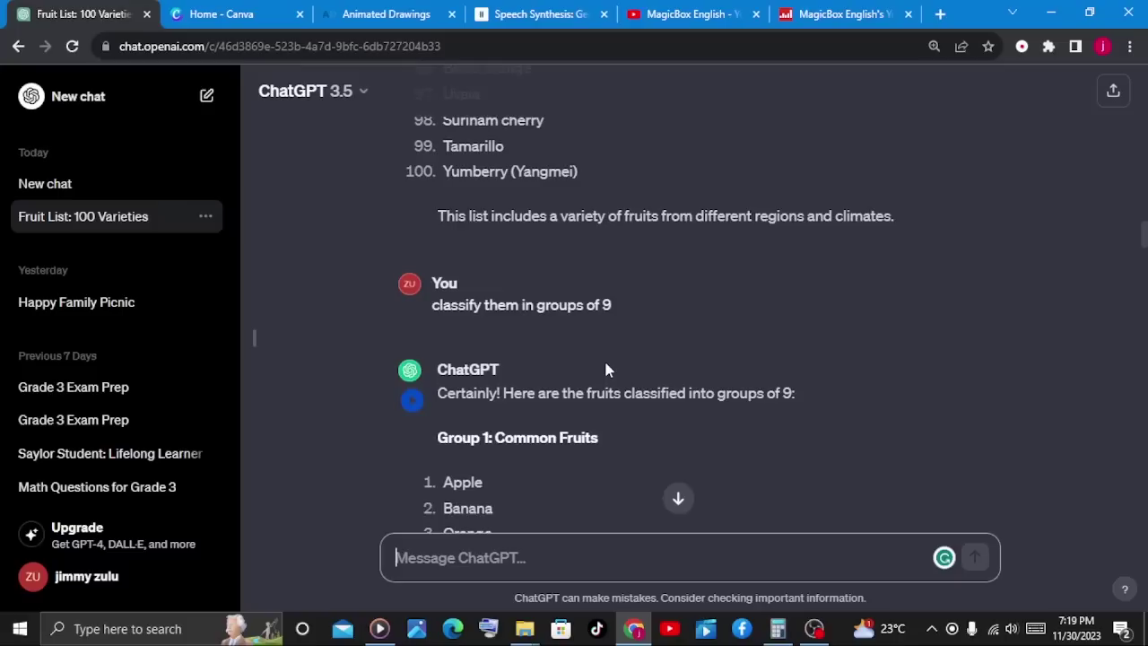
{"action": "scroll", "coordinate": [605, 370], "scroll_direction": "down", "scroll_amount": 2}
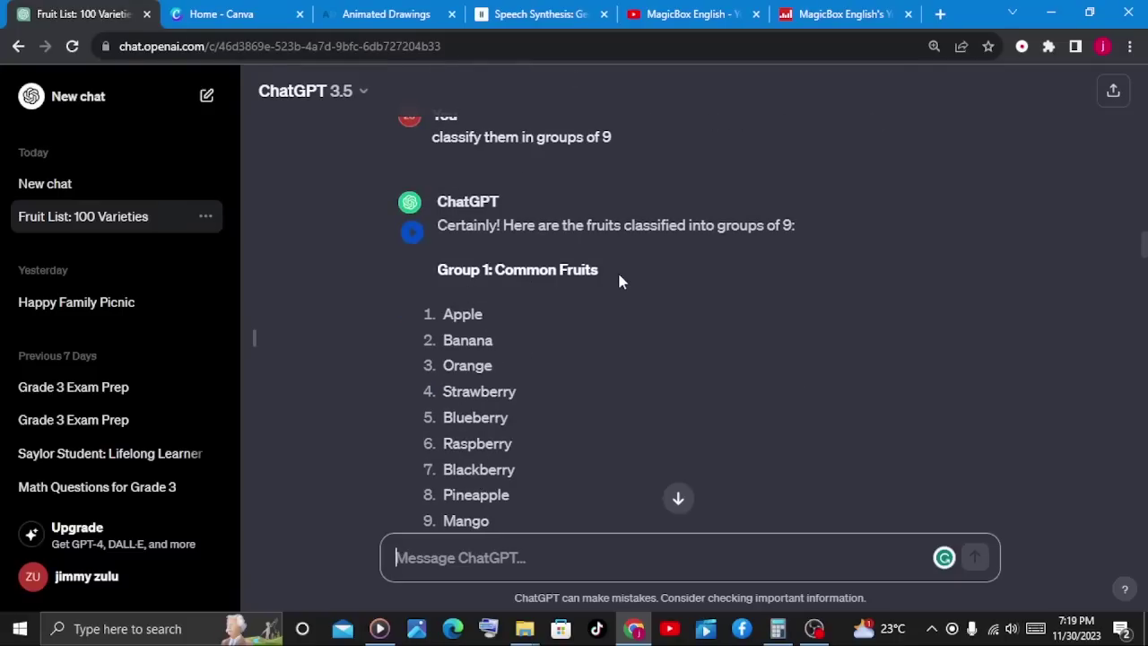
{"action": "scroll", "coordinate": [617, 274], "scroll_direction": "down", "scroll_amount": 8}
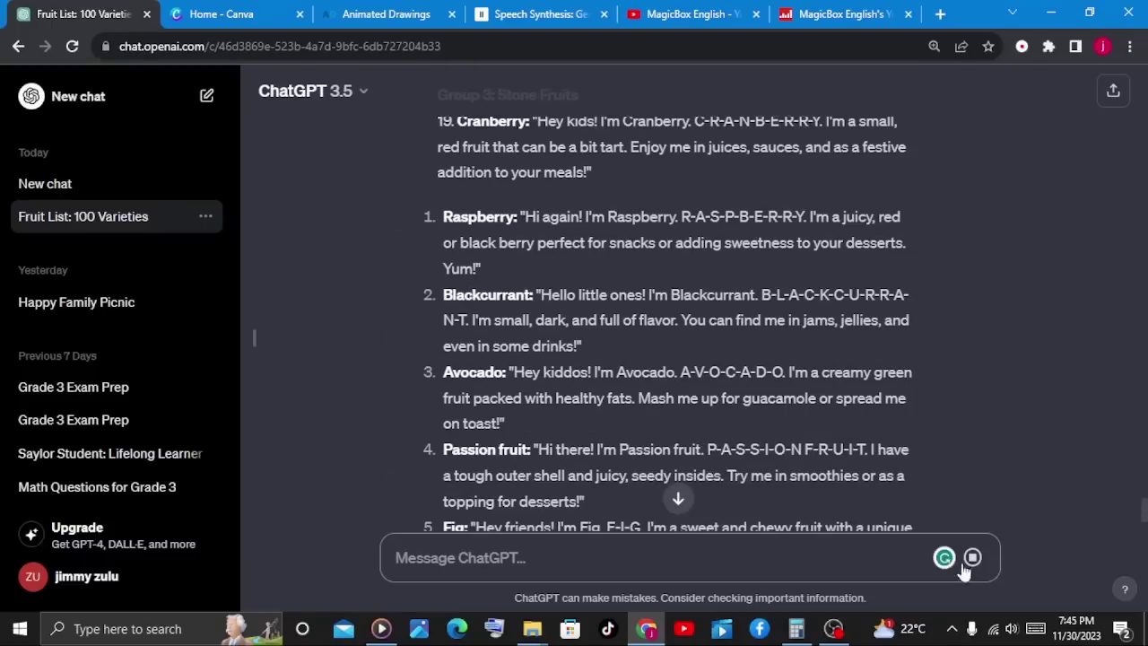
Read the reply where Apple, Banana, Orange and others introduce and spell themselves
{"action": "scroll", "coordinate": [593, 482], "scroll_direction": "down", "scroll_amount": 4}
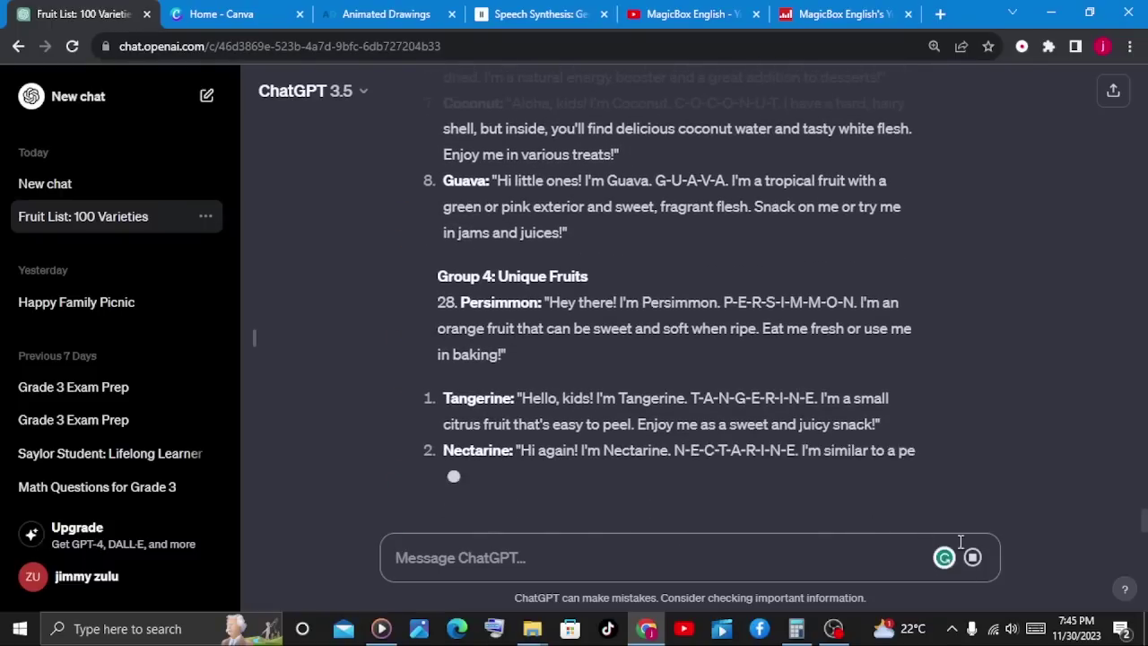
{"action": "scroll", "coordinate": [538, 404], "scroll_direction": "up", "scroll_amount": 20}
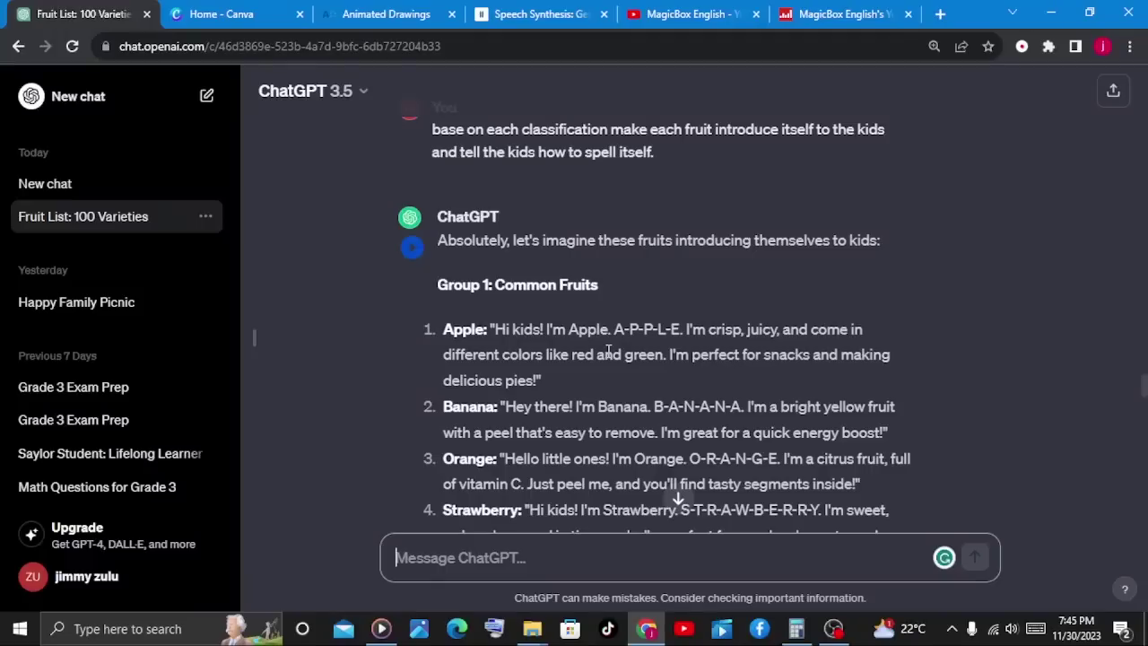
{"action": "scroll", "coordinate": [574, 386], "scroll_direction": "down", "scroll_amount": 2}
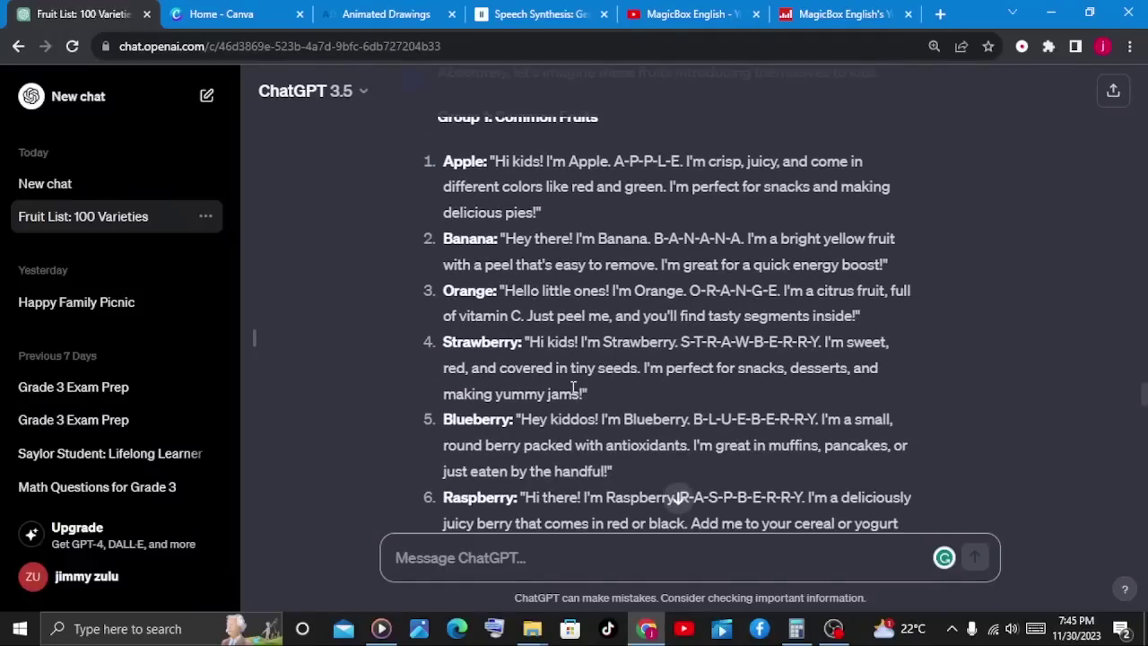
{"action": "scroll", "coordinate": [572, 388], "scroll_direction": "up", "scroll_amount": 1}
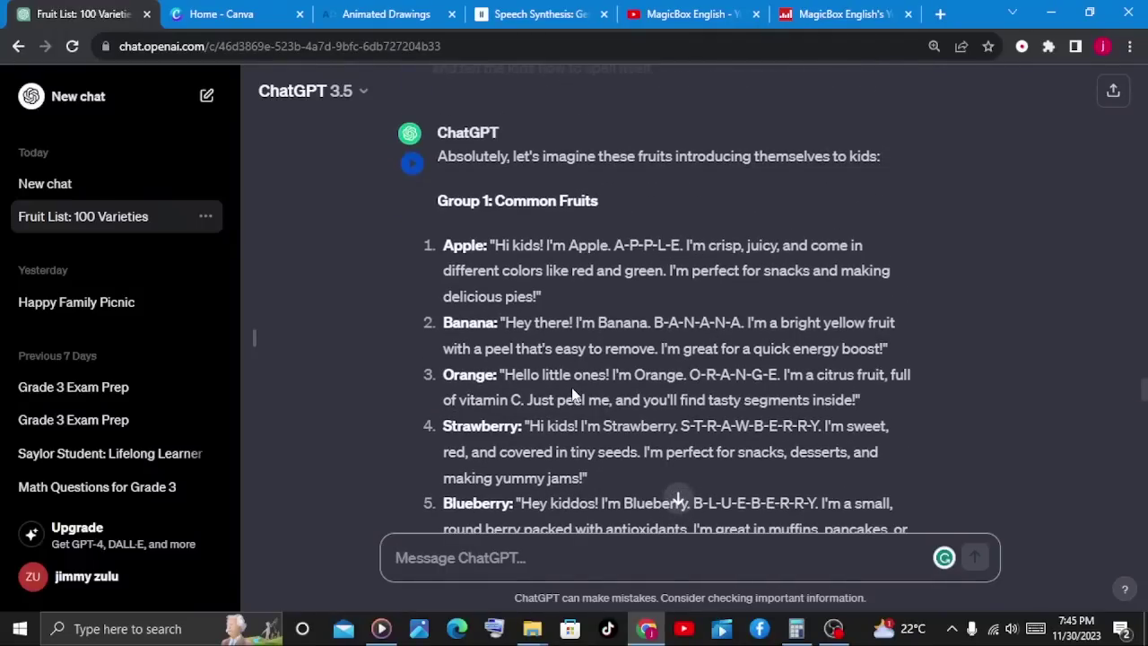
{"action": "scroll", "coordinate": [574, 395], "scroll_direction": "up", "scroll_amount": 1}
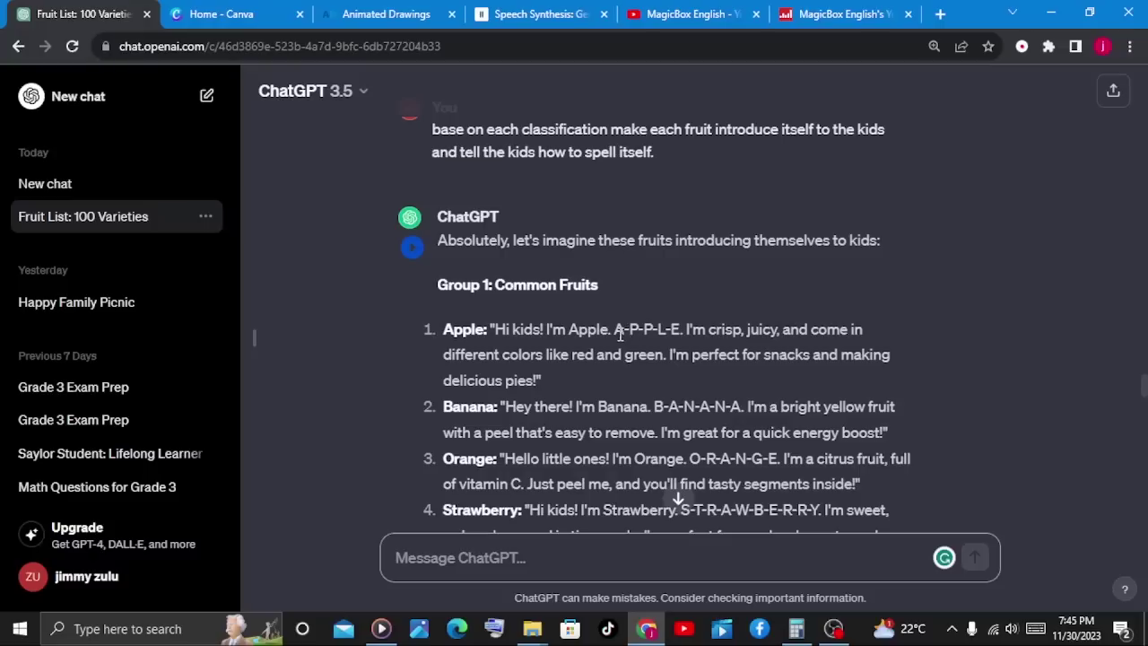
{"action": "scroll", "coordinate": [446, 325], "scroll_direction": "down", "scroll_amount": 7}
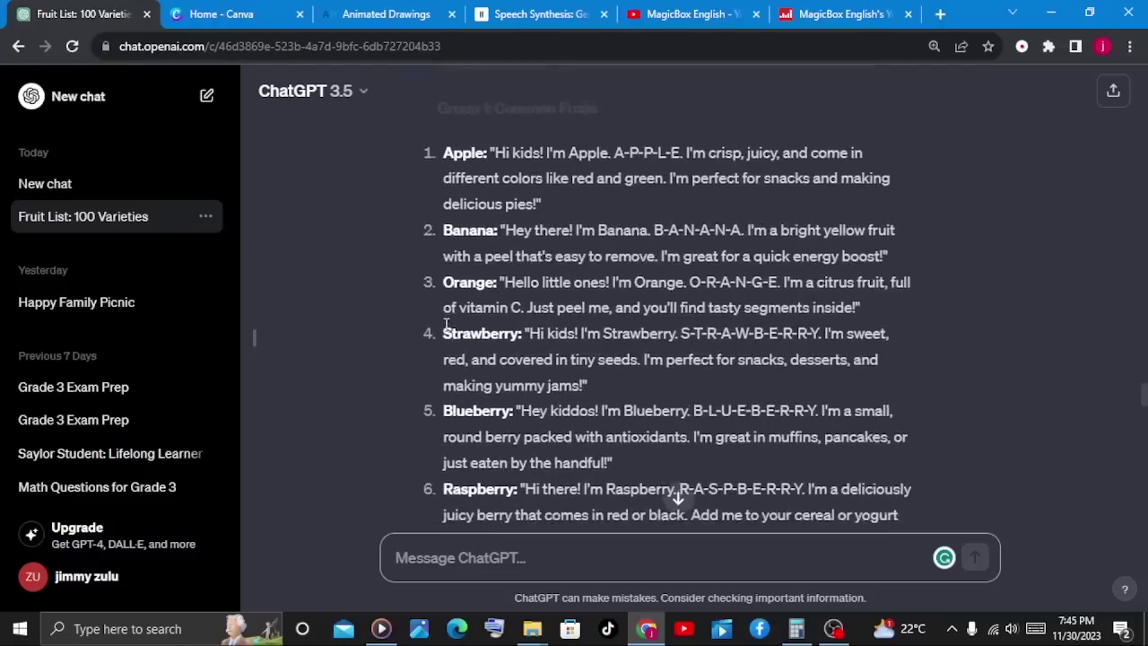
{"action": "scroll", "coordinate": [446, 325], "scroll_direction": "down", "scroll_amount": 1}
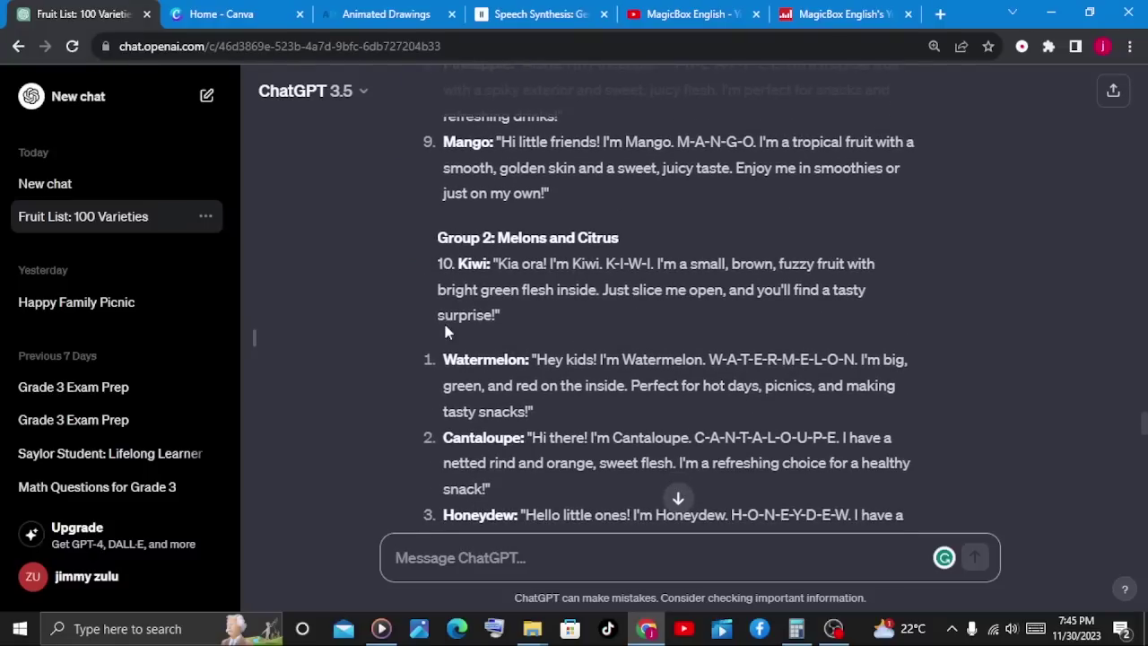
{"action": "scroll", "coordinate": [500, 254], "scroll_direction": "up", "scroll_amount": 8}
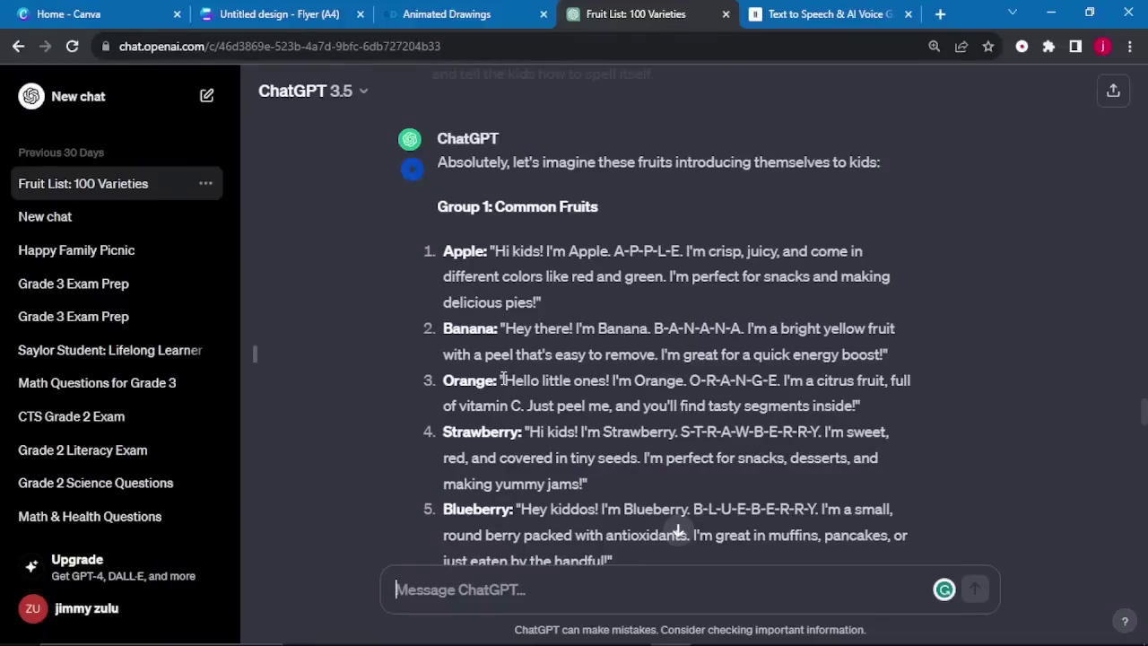
Close the old untitled flyer and create a new blank Flyer (A4) design
{"action": "left_click", "coordinate": [68, 14]}
{"action": "left_click", "coordinate": [360, 15]}
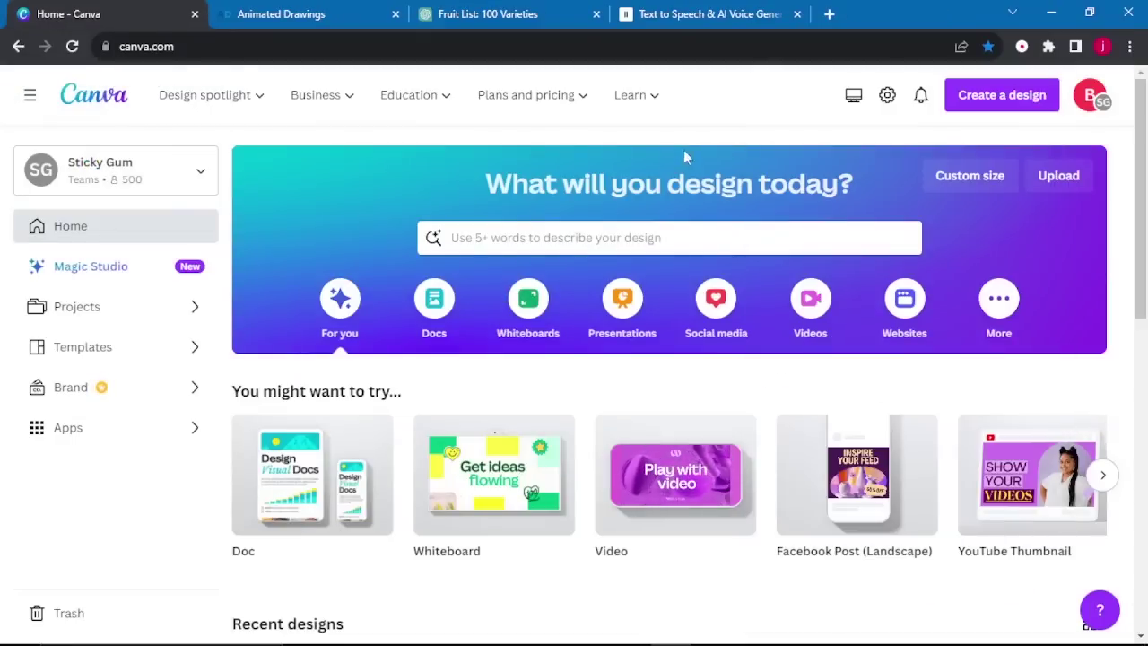
{"action": "left_click", "coordinate": [992, 106]}
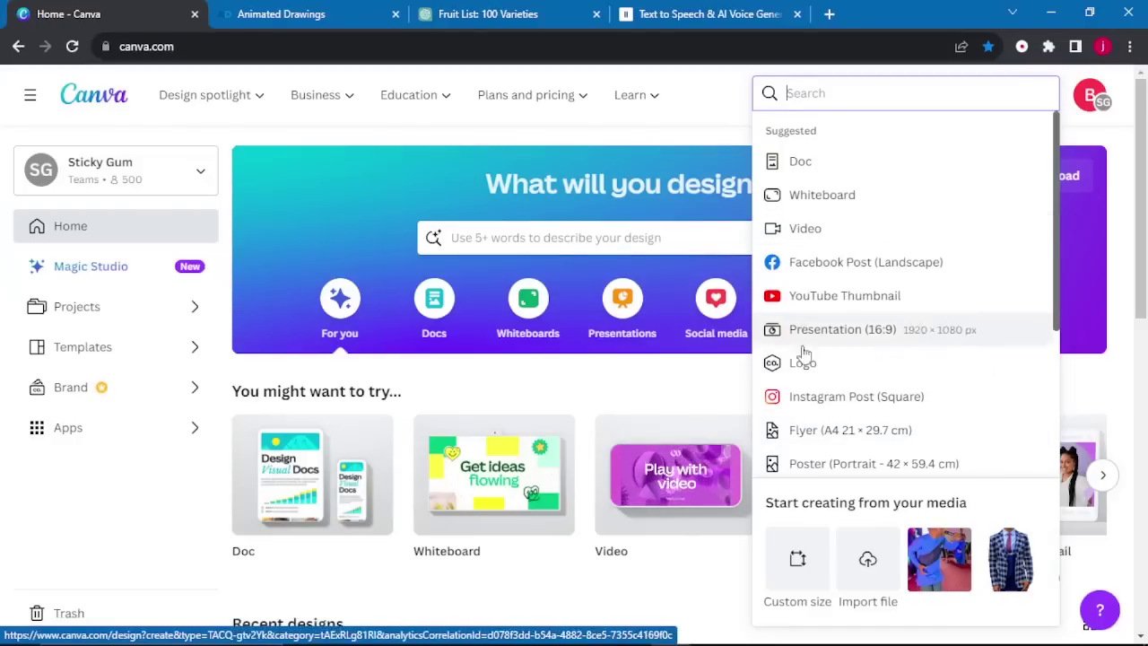
{"action": "left_click", "coordinate": [818, 435]}
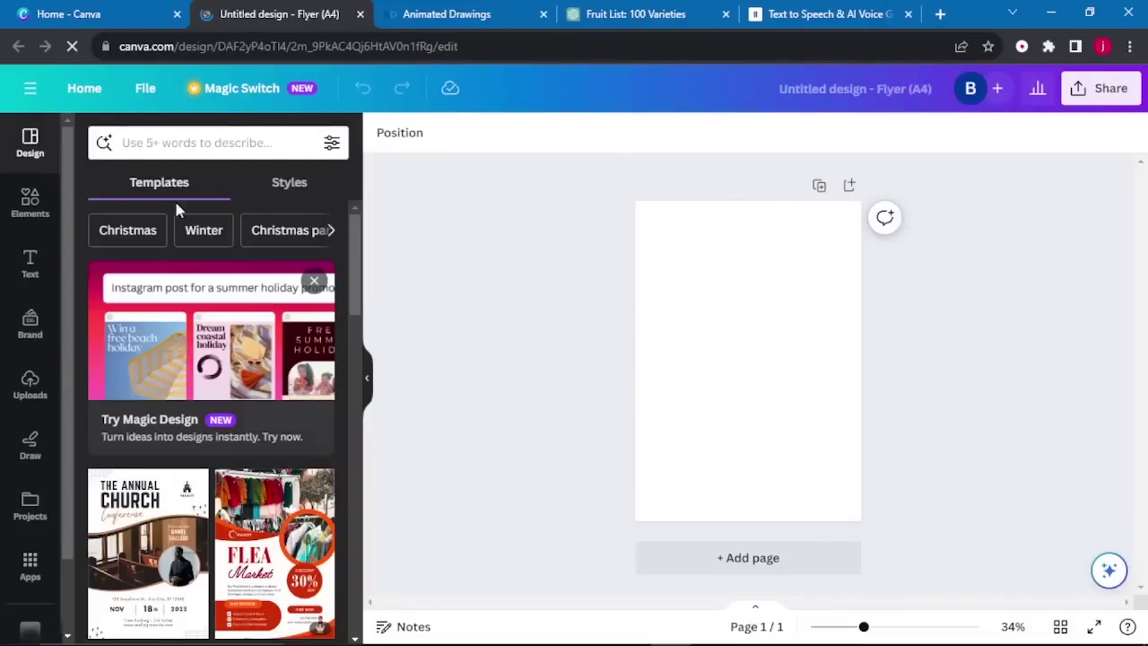
Add the red apple graphic from an 'apple' Elements search, shrunk and moved higher
{"action": "left_click", "coordinate": [30, 215]}
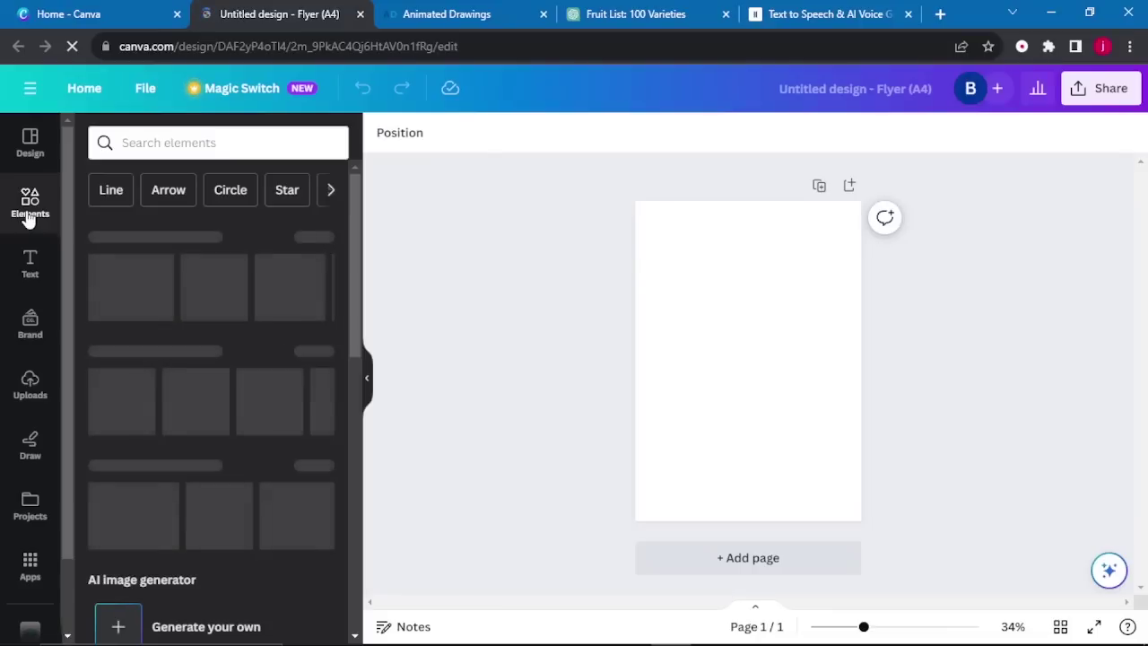
{"action": "left_click", "coordinate": [126, 143]}
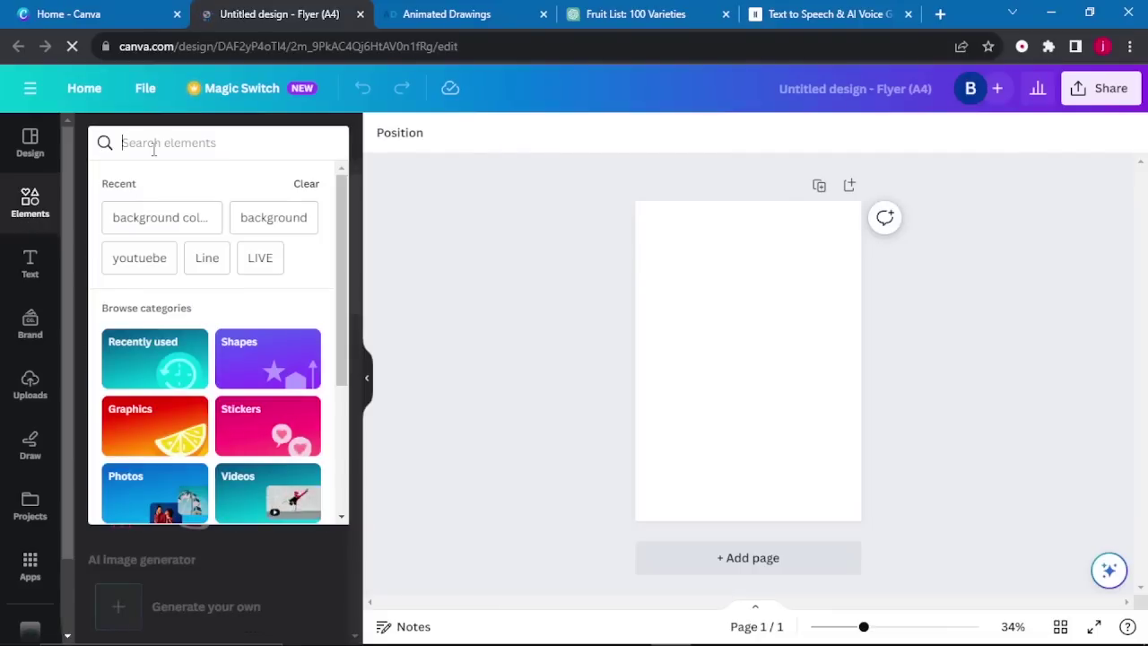
{"action": "type", "text": "apple"}
{"action": "key", "text": "Return"}
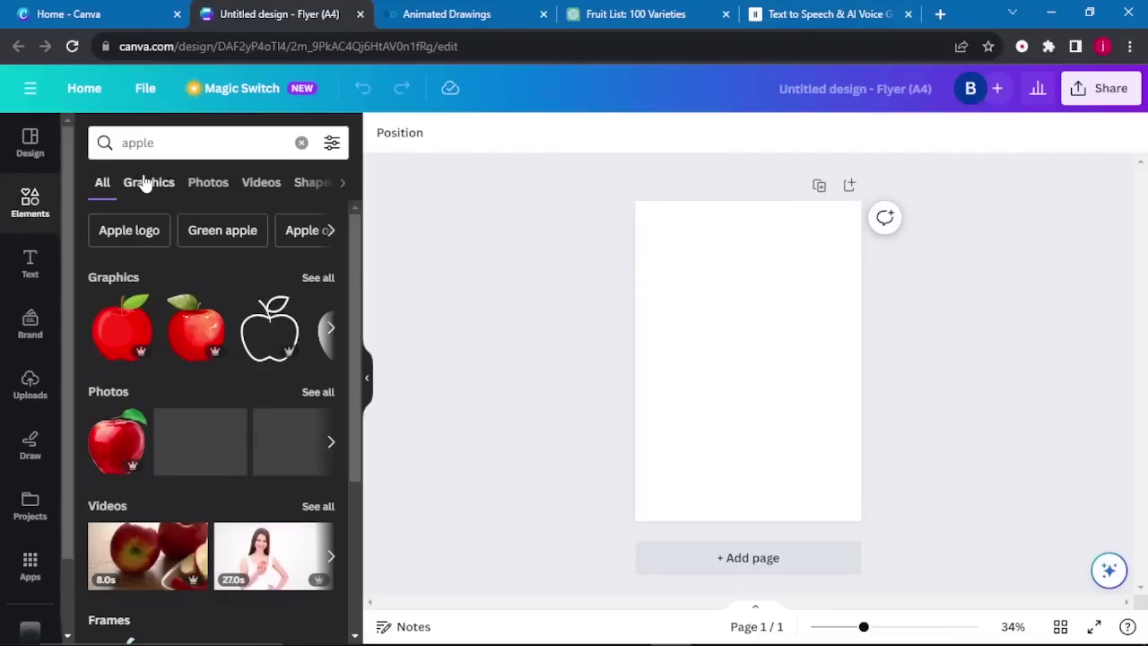
{"action": "left_click", "coordinate": [148, 184]}
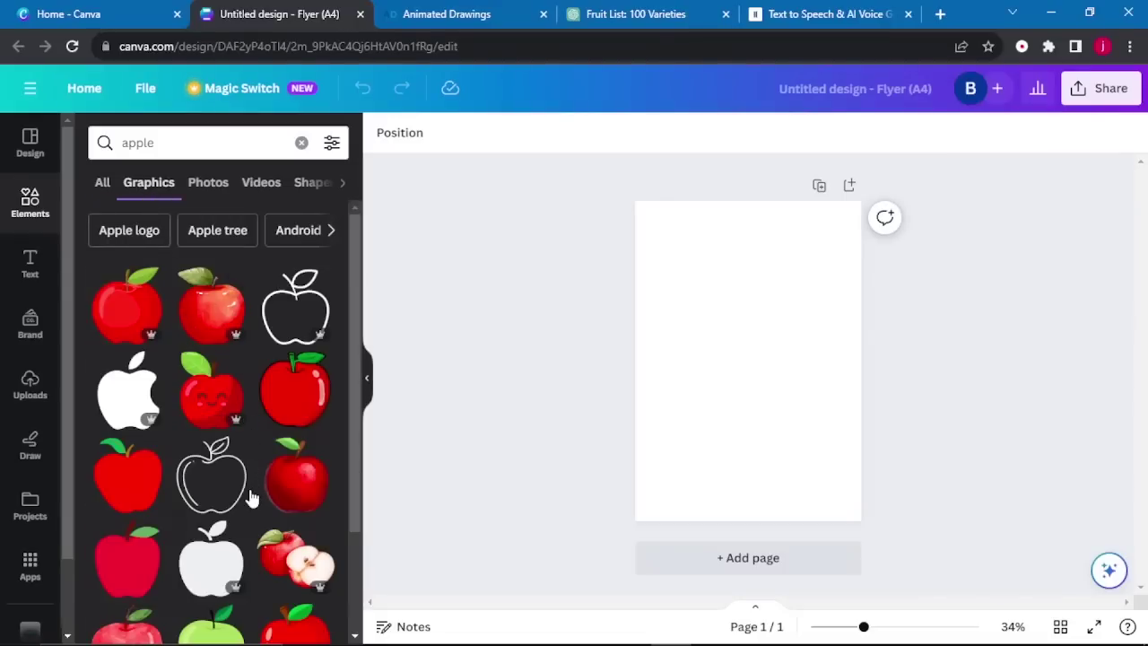
{"action": "left_click", "coordinate": [135, 323]}
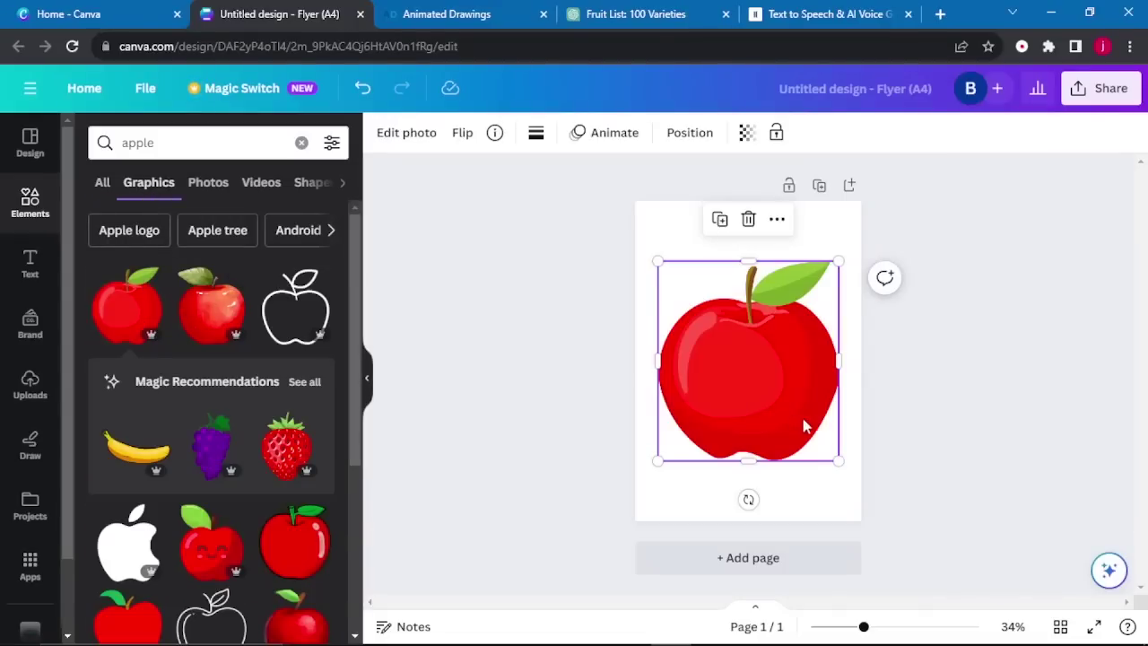
{"action": "left_click_drag", "start_coordinate": [836, 459], "coordinate": [758, 331]}
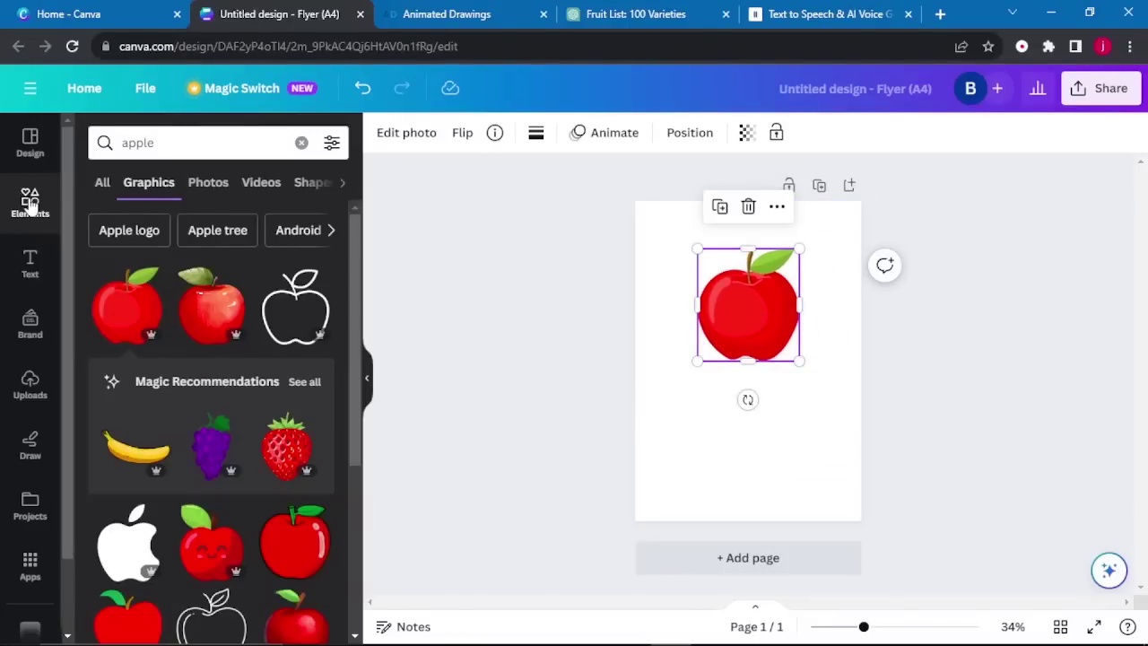
{"action": "left_click", "coordinate": [187, 146]}
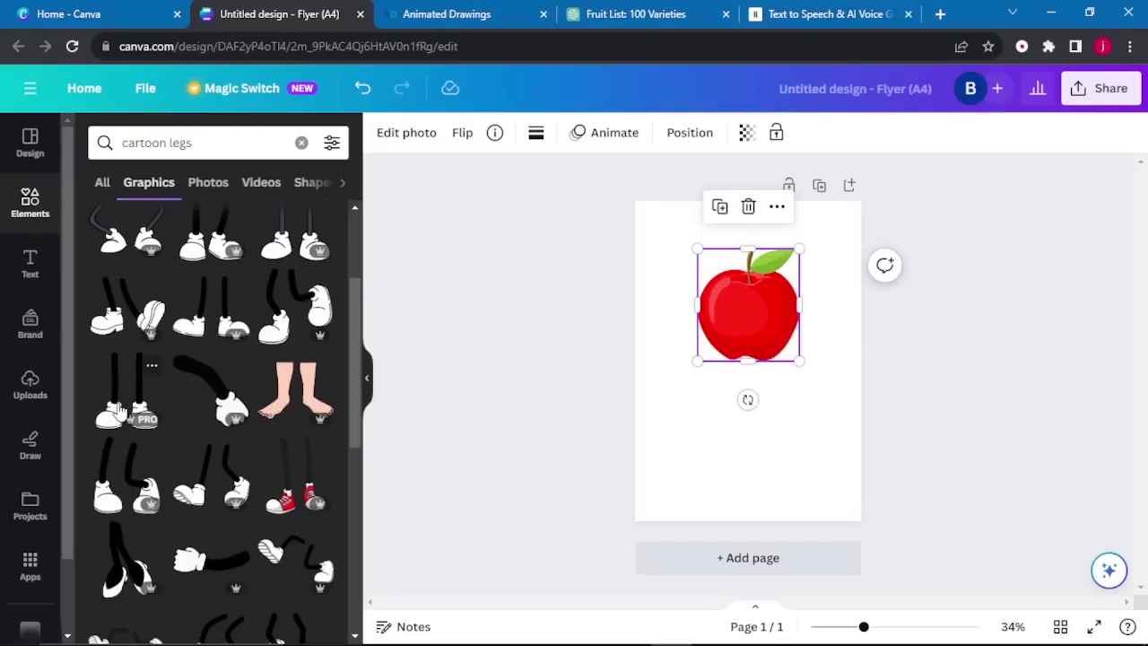
Add a cartoon legs graphic, crop it to one leg, and place it under the apple
{"action": "left_click", "coordinate": [119, 411]}
{"action": "left_click_drag", "start_coordinate": [734, 364], "coordinate": [733, 421]}
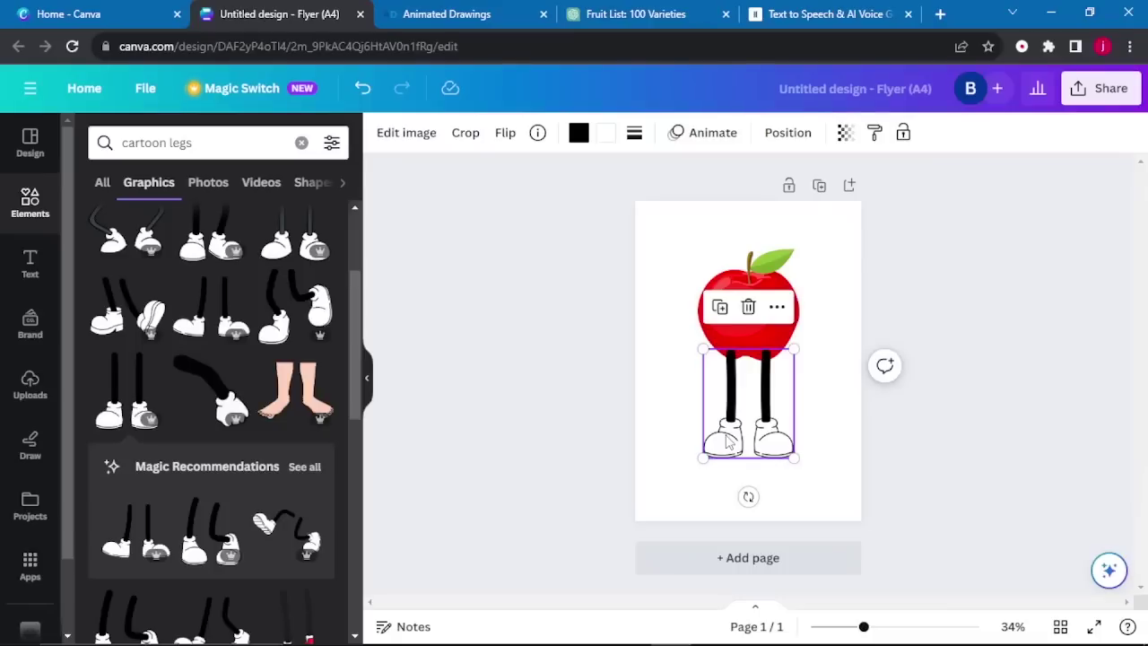
{"action": "left_click", "coordinate": [465, 131]}
{"action": "left_click_drag", "start_coordinate": [704, 408], "coordinate": [732, 406]}
{"action": "left_click", "coordinate": [756, 366]}
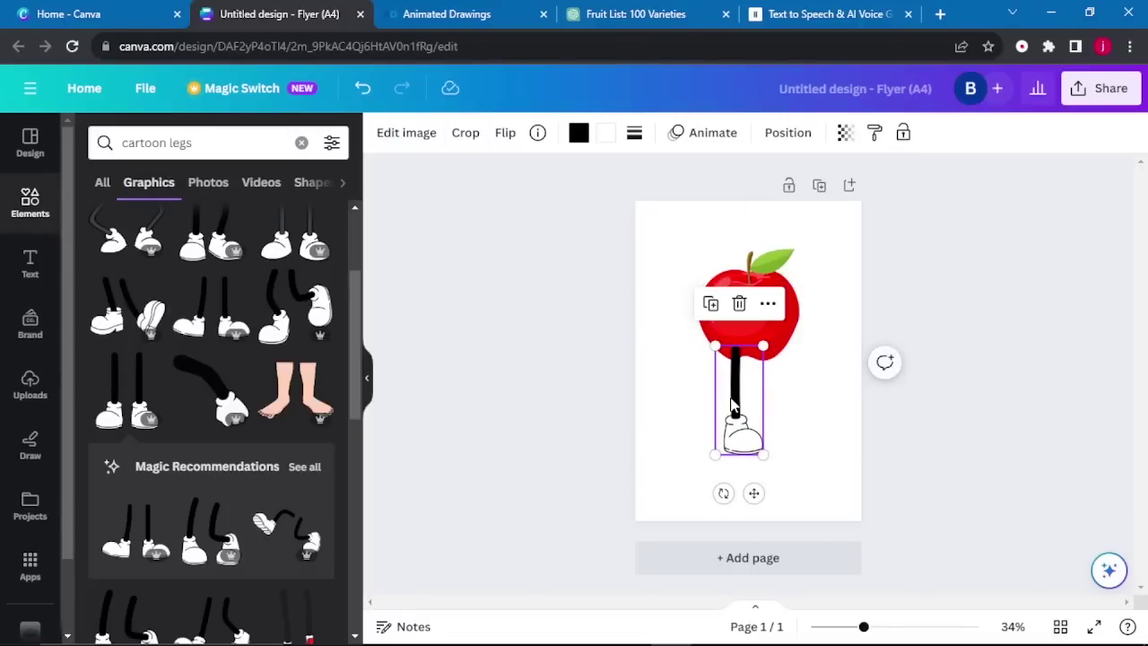
Duplicate the leg and position the copy beside the first one
{"action": "right_click", "coordinate": [732, 406]}
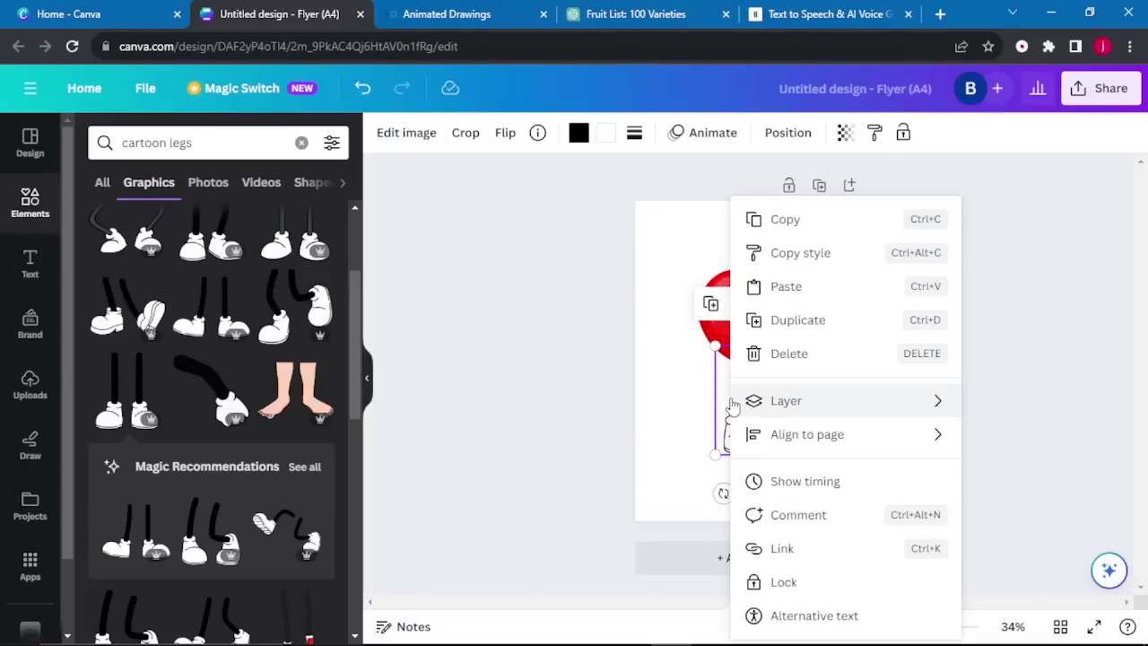
{"action": "mouse_move", "coordinate": [733, 405]}
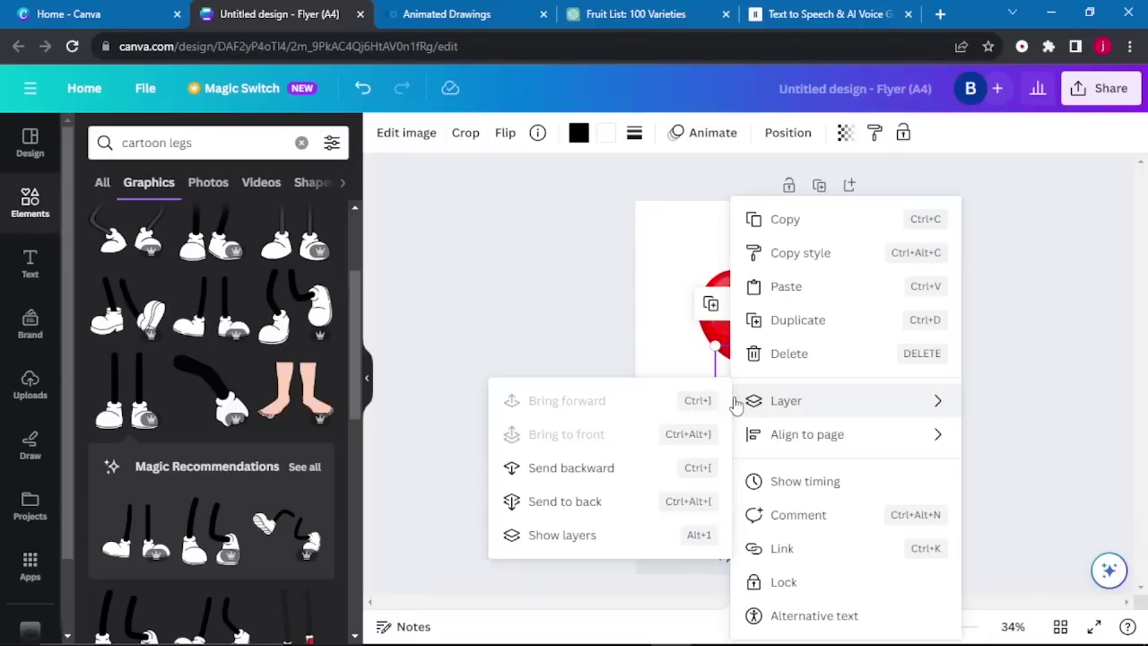
{"action": "left_click", "coordinate": [790, 321]}
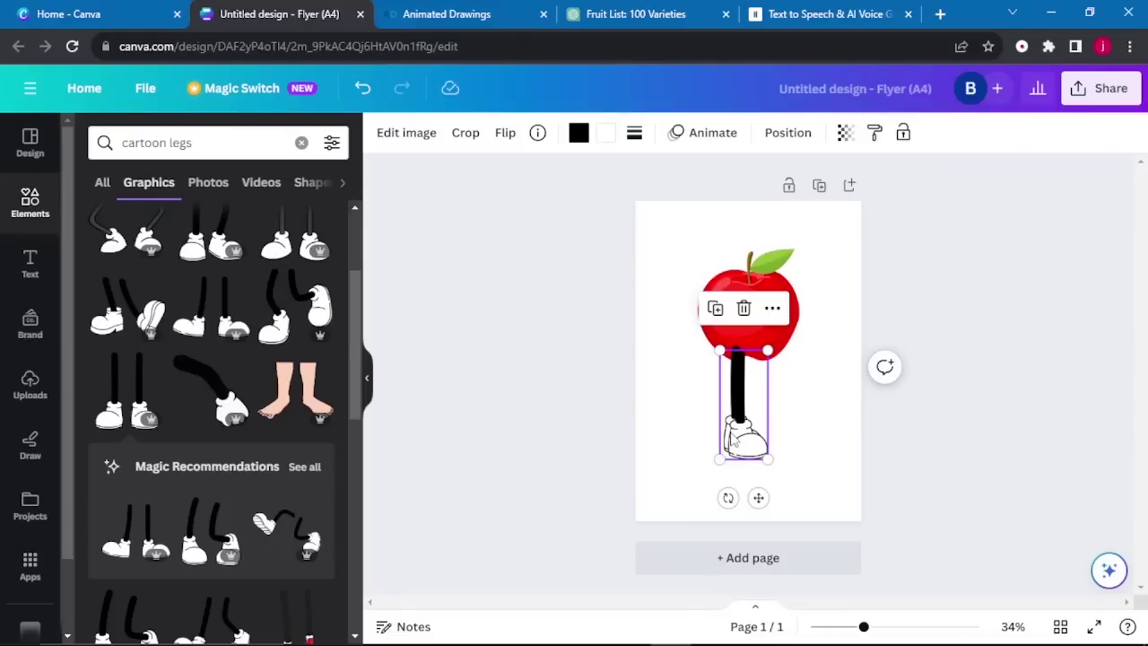
{"action": "left_click_drag", "start_coordinate": [744, 431], "coordinate": [781, 420]}
{"action": "left_click", "coordinate": [707, 458]}
{"action": "left_click", "coordinate": [728, 432]}
{"action": "left_click", "coordinate": [648, 430]}
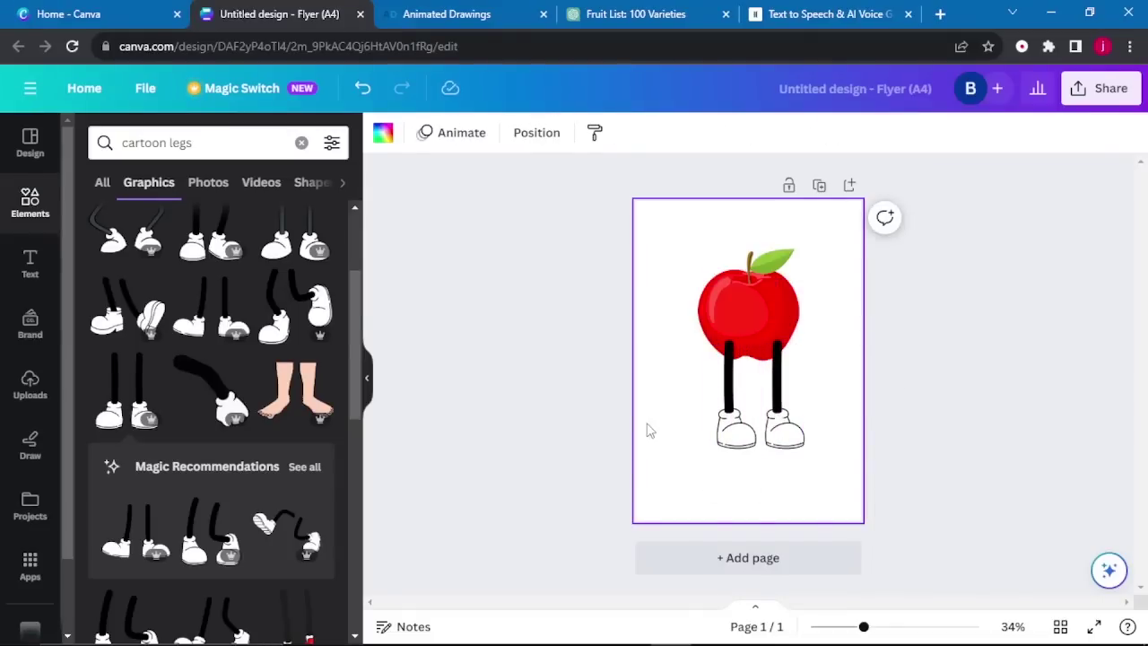
{"action": "left_click", "coordinate": [232, 140]}
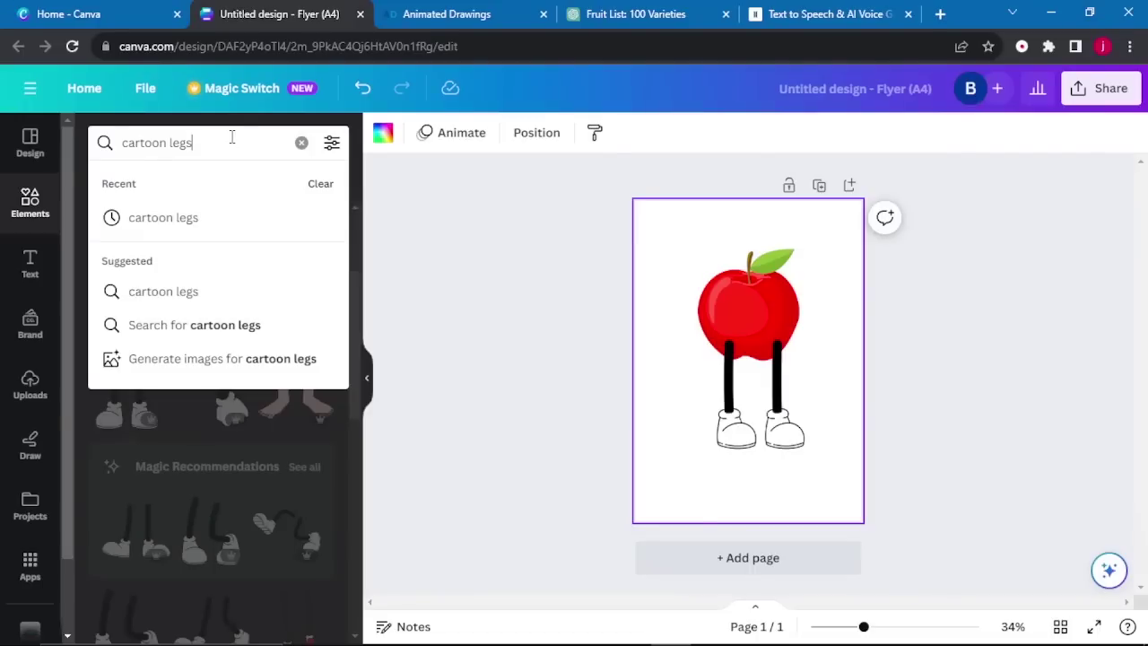
Search 'cartoon arms' and place an arm graphic at the apple's right side
{"action": "key", "text": "BackSpace"}
{"action": "key", "text": "BackSpace"}
{"action": "key", "text": "BackSpace"}
{"action": "key", "text": "BackSpace"}
{"action": "type", "text": "arms"}
{"action": "key", "text": "Return"}
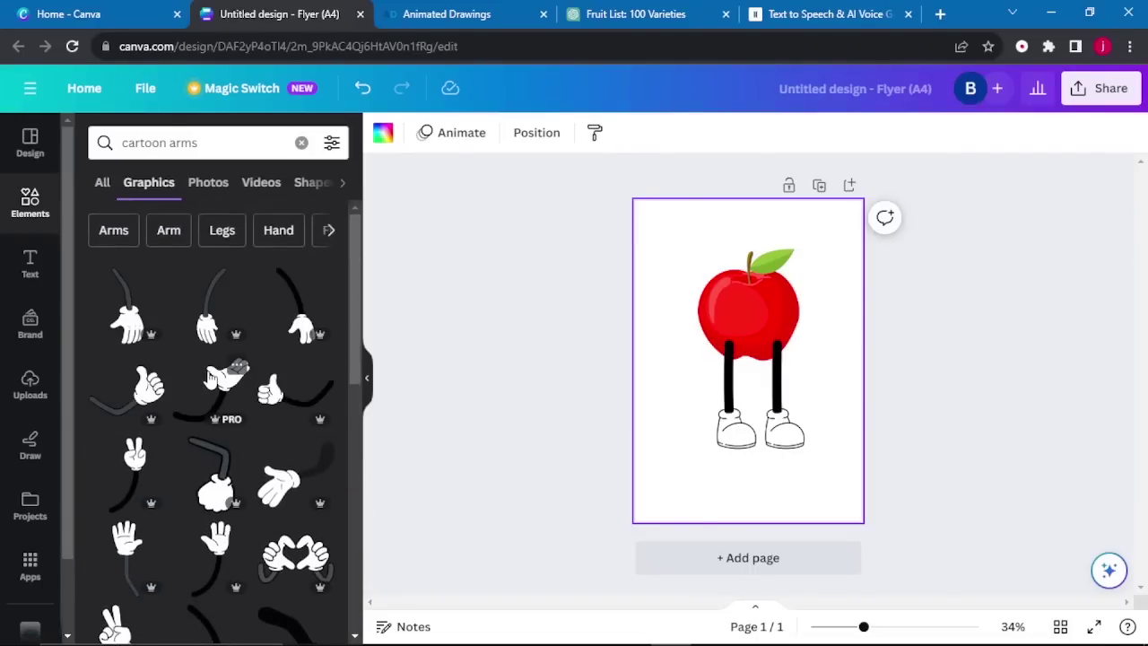
{"action": "left_click", "coordinate": [297, 308]}
{"action": "left_click_drag", "start_coordinate": [775, 402], "coordinate": [825, 375]}
Enlarge the apple slightly, shift it up-right, and nudge the arm onto its edge
{"action": "left_click", "coordinate": [741, 315]}
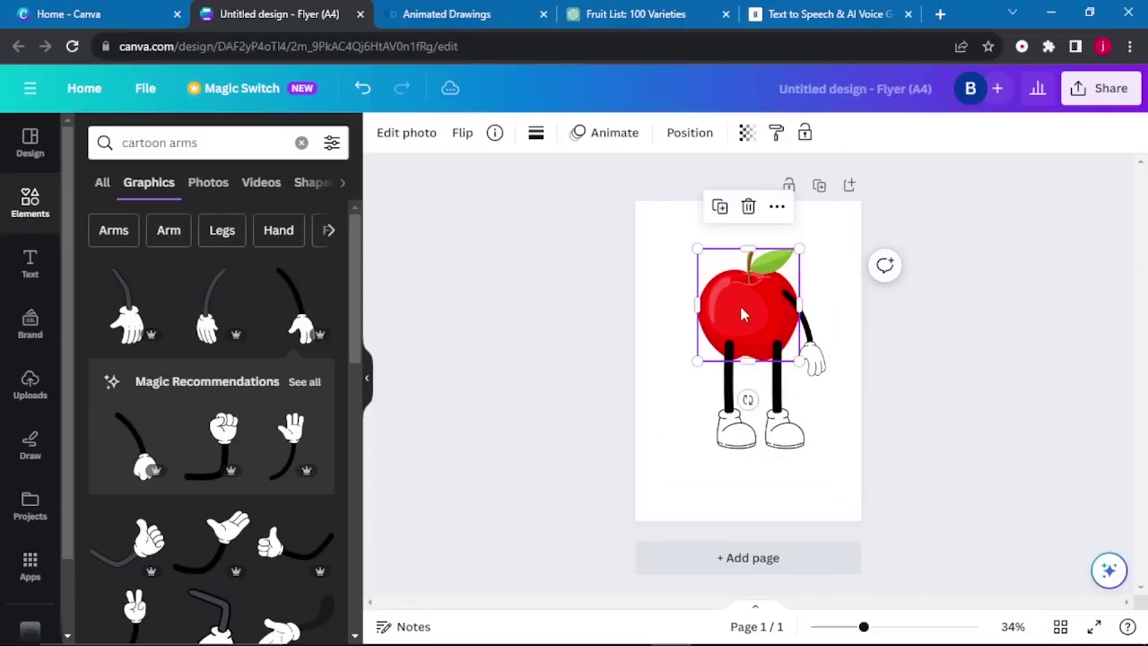
{"action": "left_click_drag", "start_coordinate": [698, 248], "coordinate": [675, 223]}
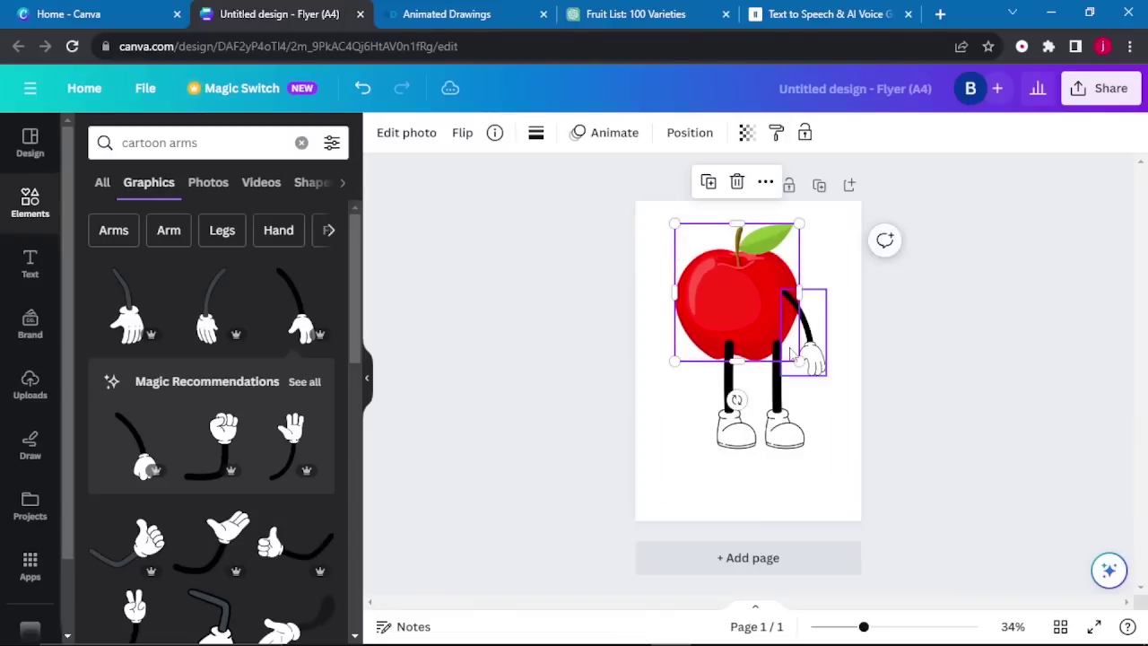
{"action": "left_click_drag", "start_coordinate": [800, 362], "coordinate": [803, 363]}
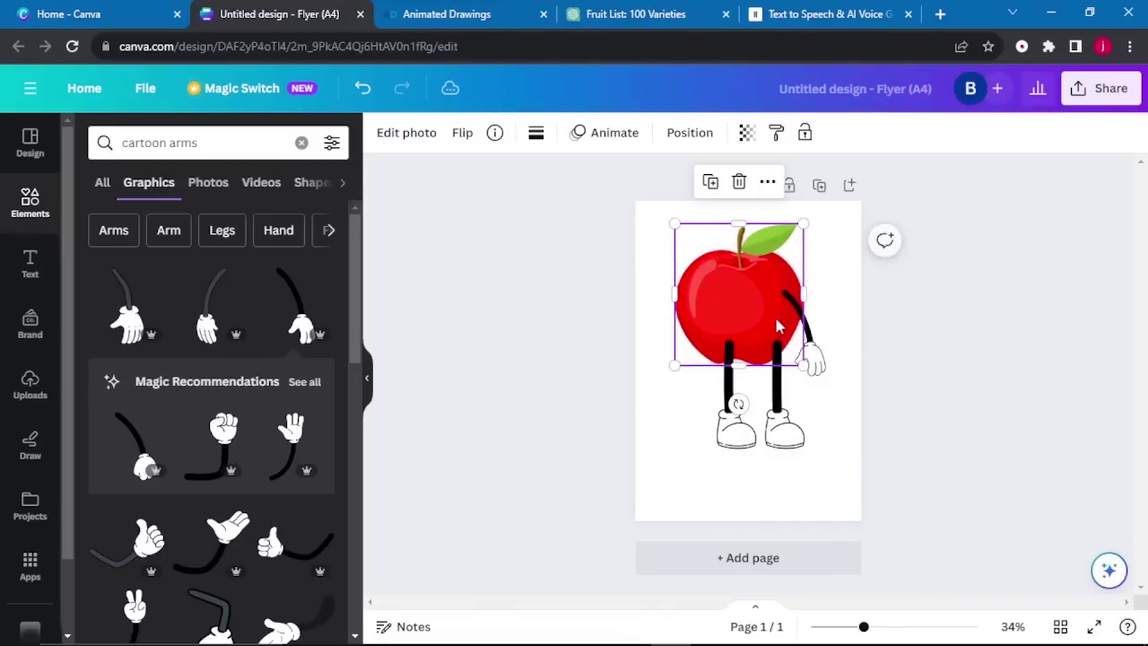
{"action": "left_click_drag", "start_coordinate": [748, 303], "coordinate": [759, 290]}
{"action": "left_click", "coordinate": [809, 325]}
{"action": "left_click_drag", "start_coordinate": [809, 325], "coordinate": [818, 324]}
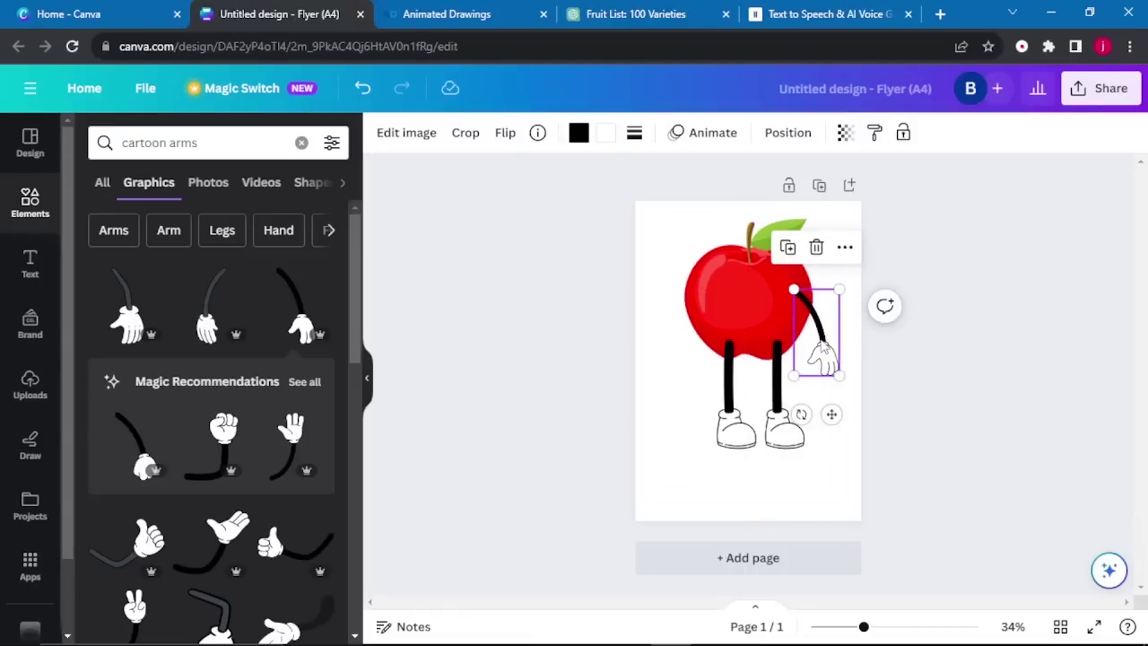
{"action": "right_click", "coordinate": [821, 350]}
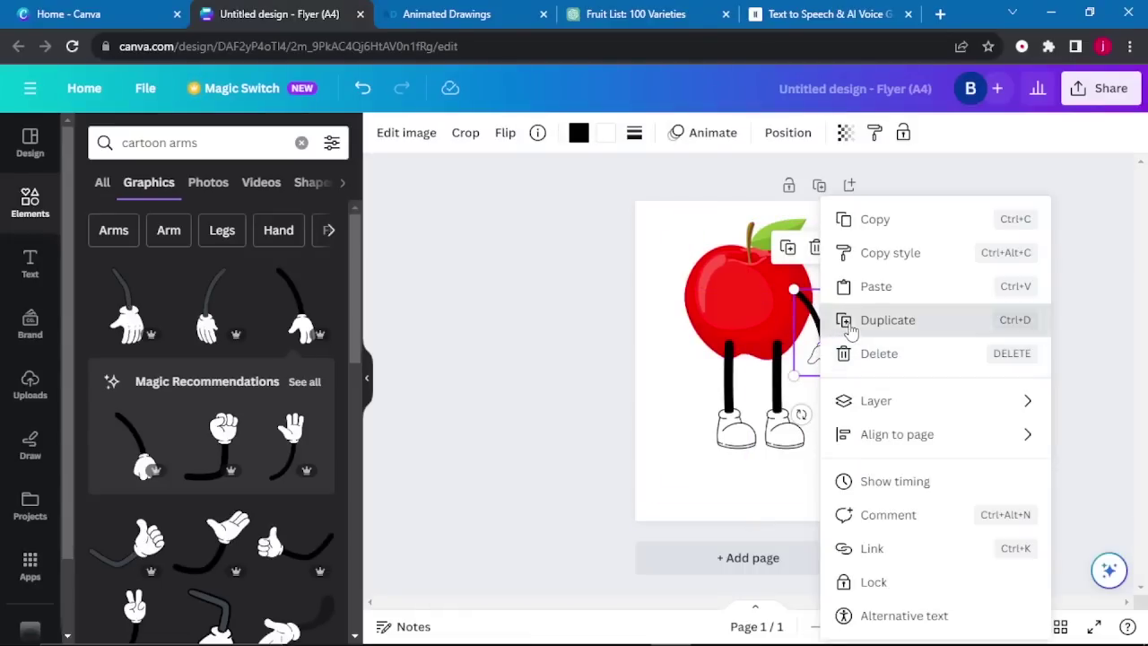
Duplicate the arm, flip it horizontally, and place it on the apple's left edge
{"action": "left_click", "coordinate": [857, 319]}
{"action": "left_click_drag", "start_coordinate": [818, 338], "coordinate": [704, 342]}
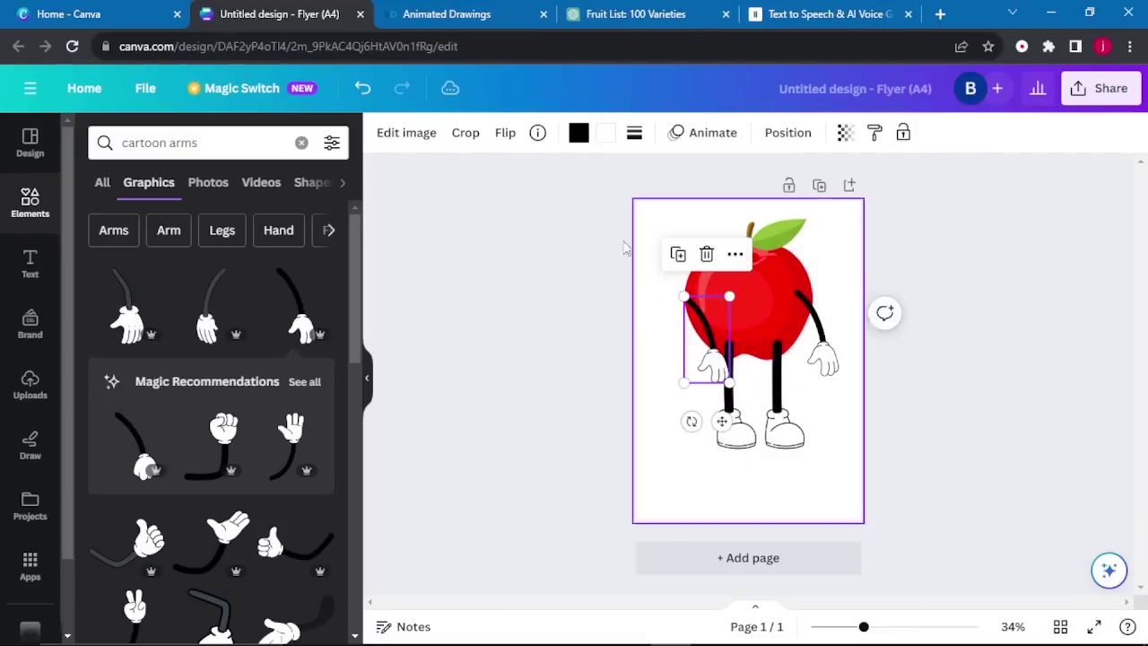
{"action": "left_click", "coordinate": [504, 136]}
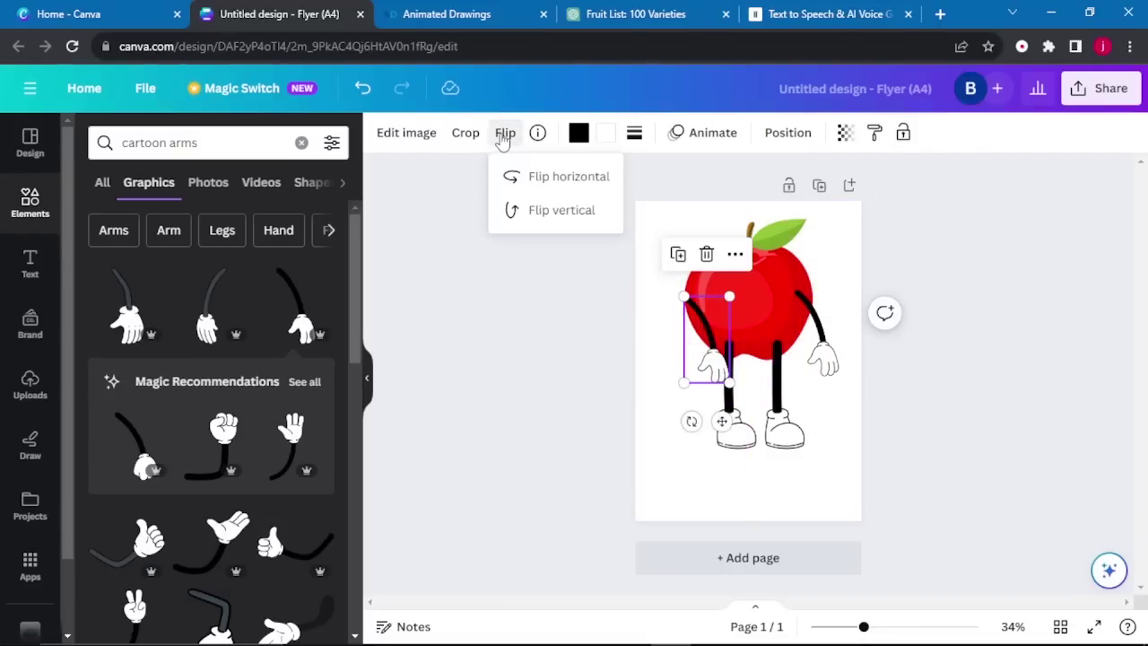
{"action": "left_click", "coordinate": [516, 176]}
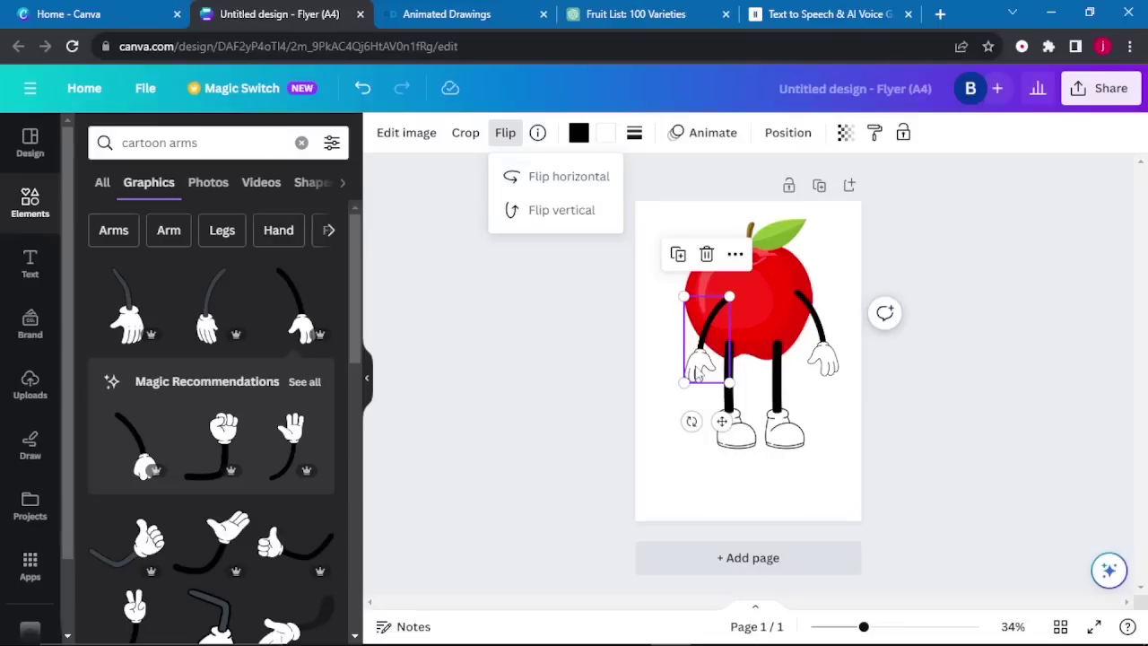
{"action": "left_click_drag", "start_coordinate": [699, 370], "coordinate": [673, 363]}
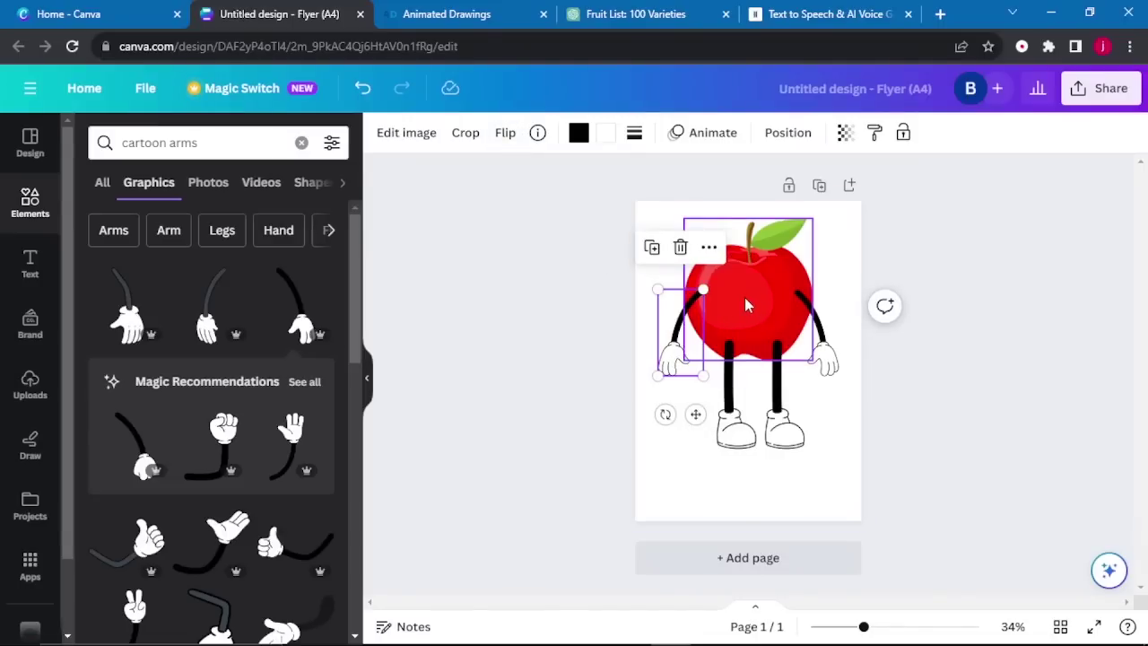
Bring the apple body in front of both arms
{"action": "left_click", "coordinate": [745, 300]}
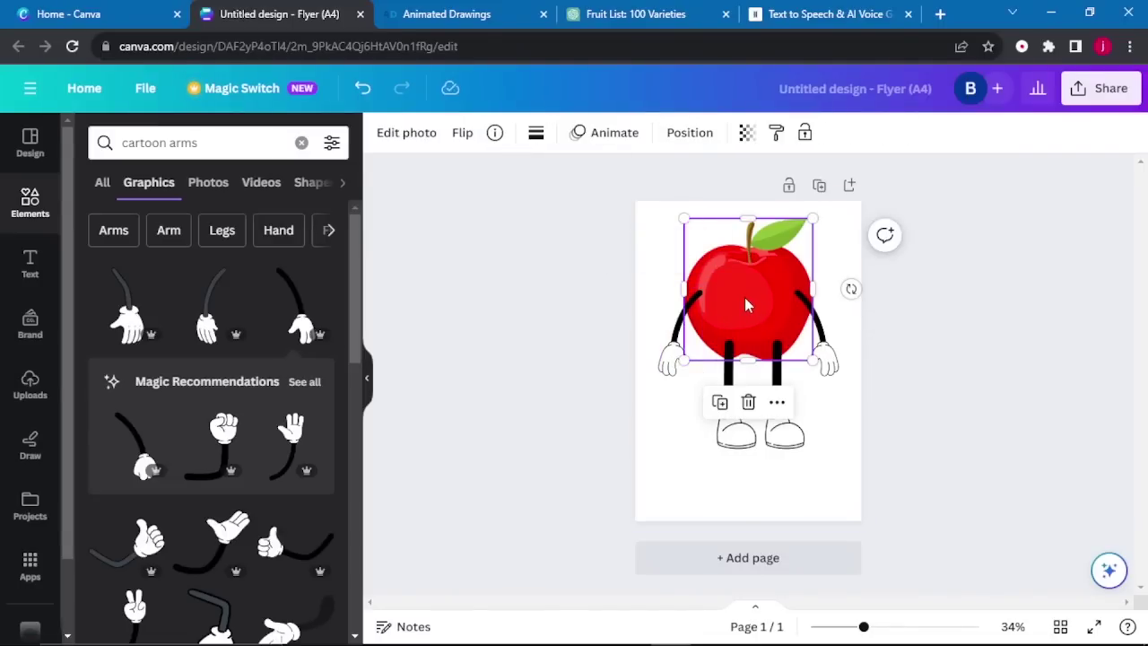
{"action": "right_click", "coordinate": [746, 300]}
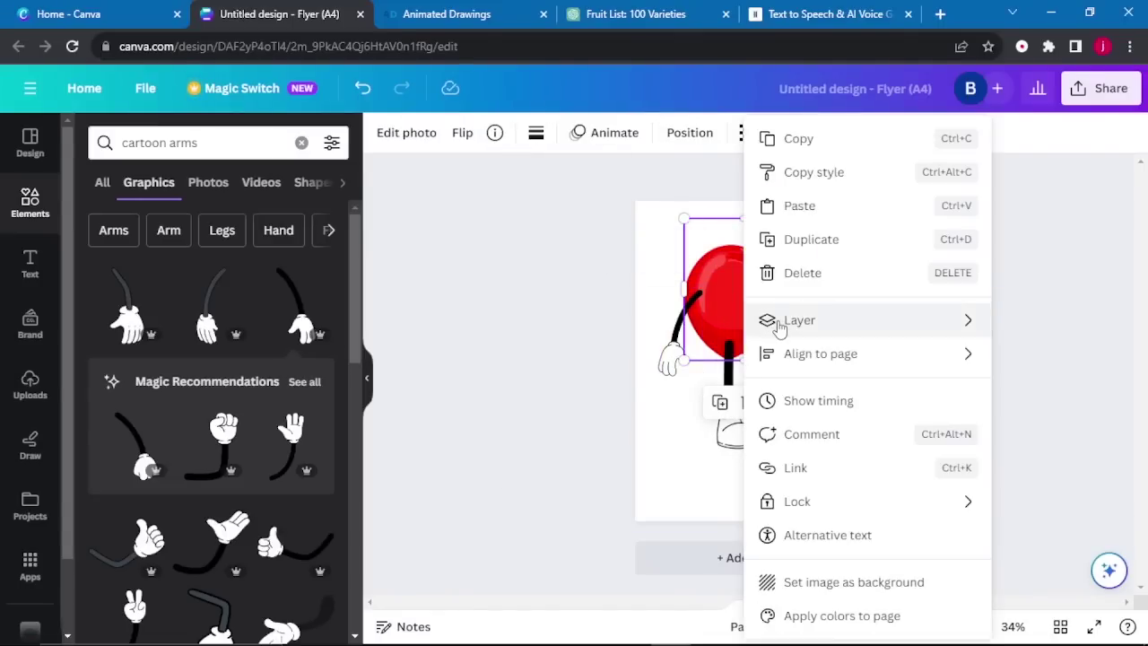
{"action": "mouse_move", "coordinate": [779, 328]}
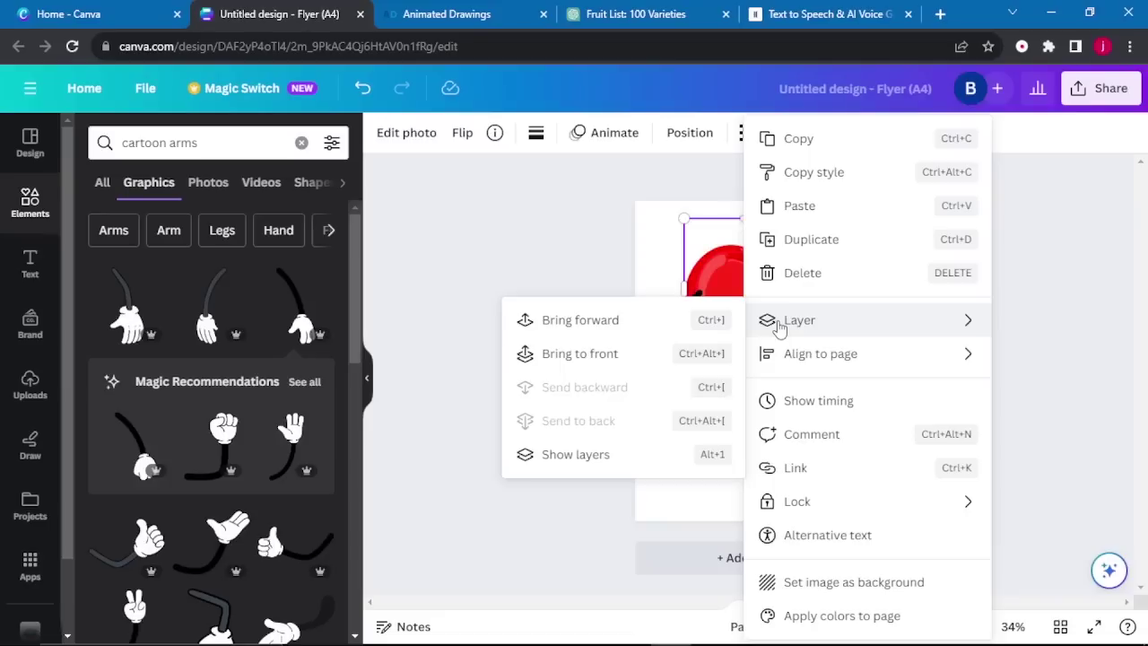
{"action": "left_click", "coordinate": [597, 355]}
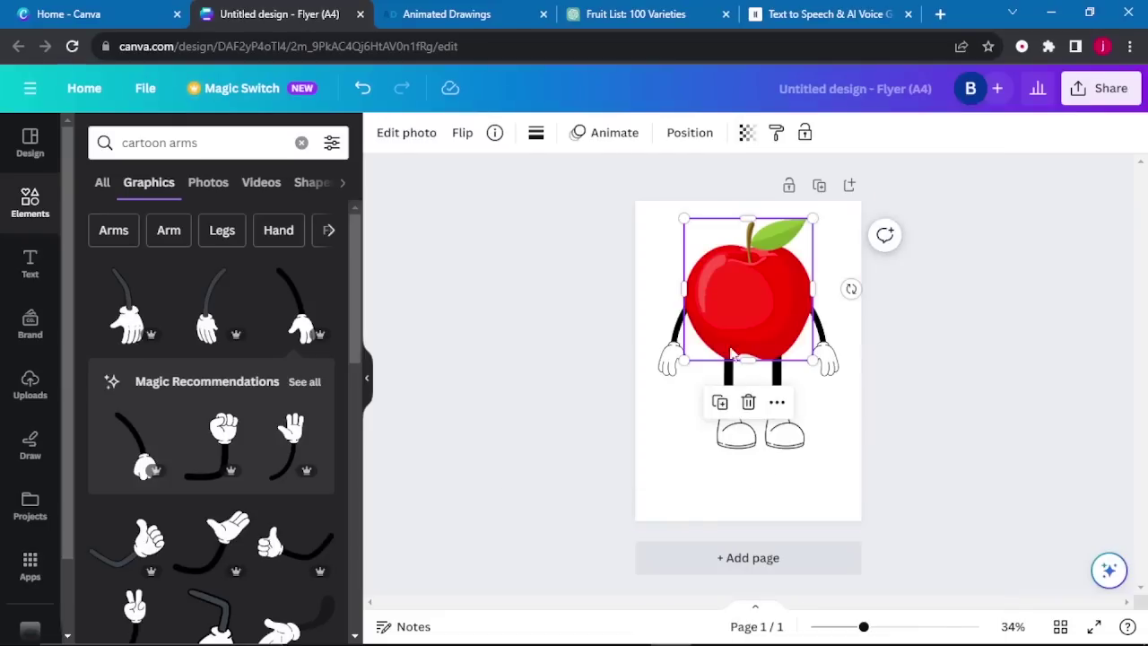
{"action": "left_click", "coordinate": [818, 407]}
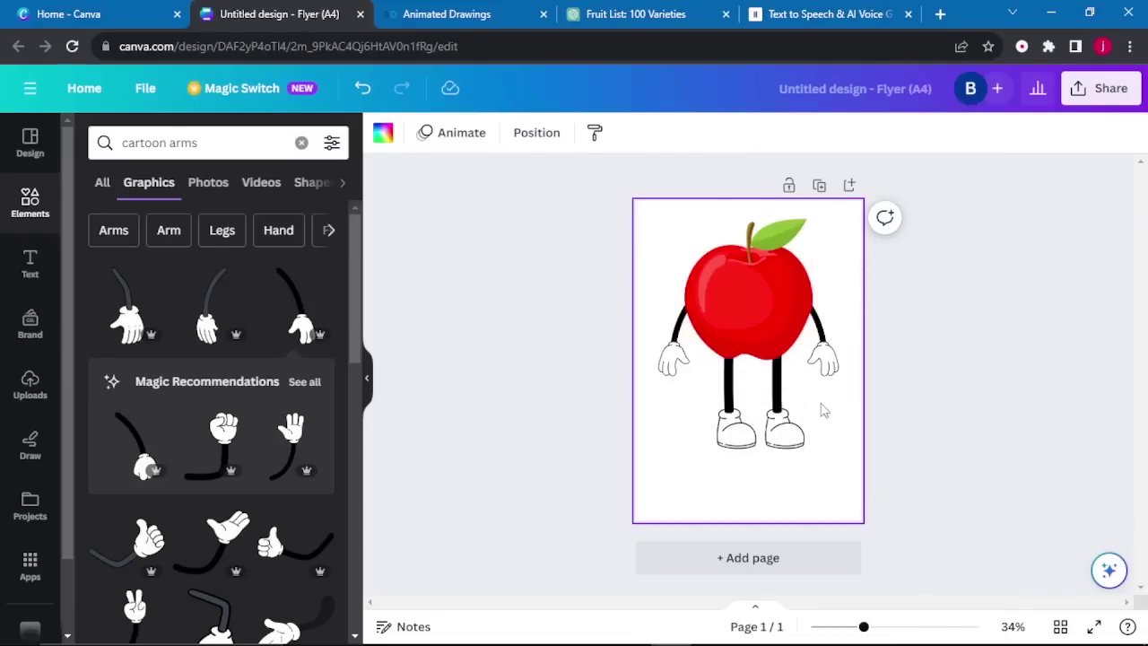
Search 'cartoon face' and resize the big-eyed grinning face onto the apple
{"action": "left_click", "coordinate": [221, 139]}
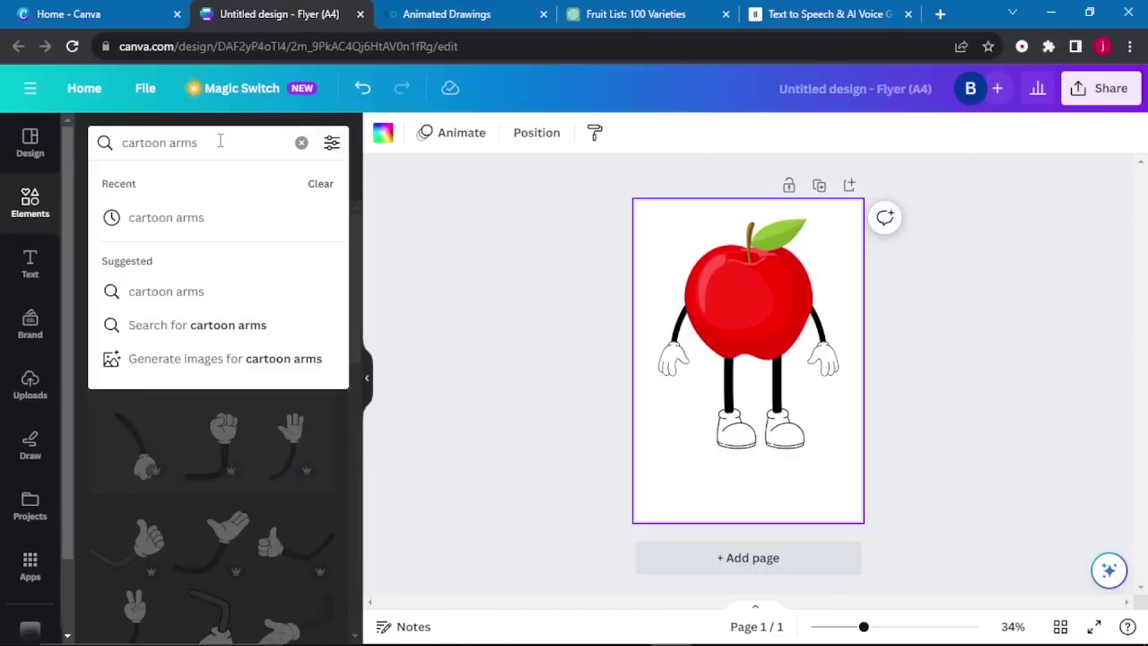
{"action": "key", "text": "BackSpace"}
{"action": "key", "text": "BackSpace"}
{"action": "key", "text": "BackSpace"}
{"action": "key", "text": "BackSpace"}
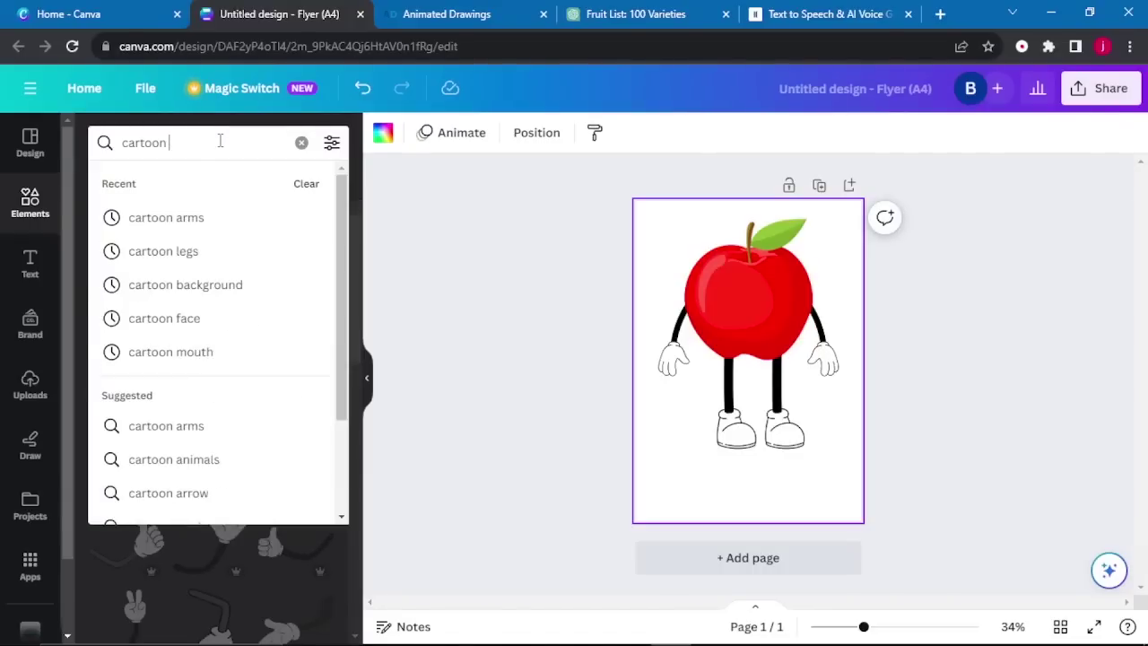
{"action": "type", "text": "face"}
{"action": "key", "text": "Return"}
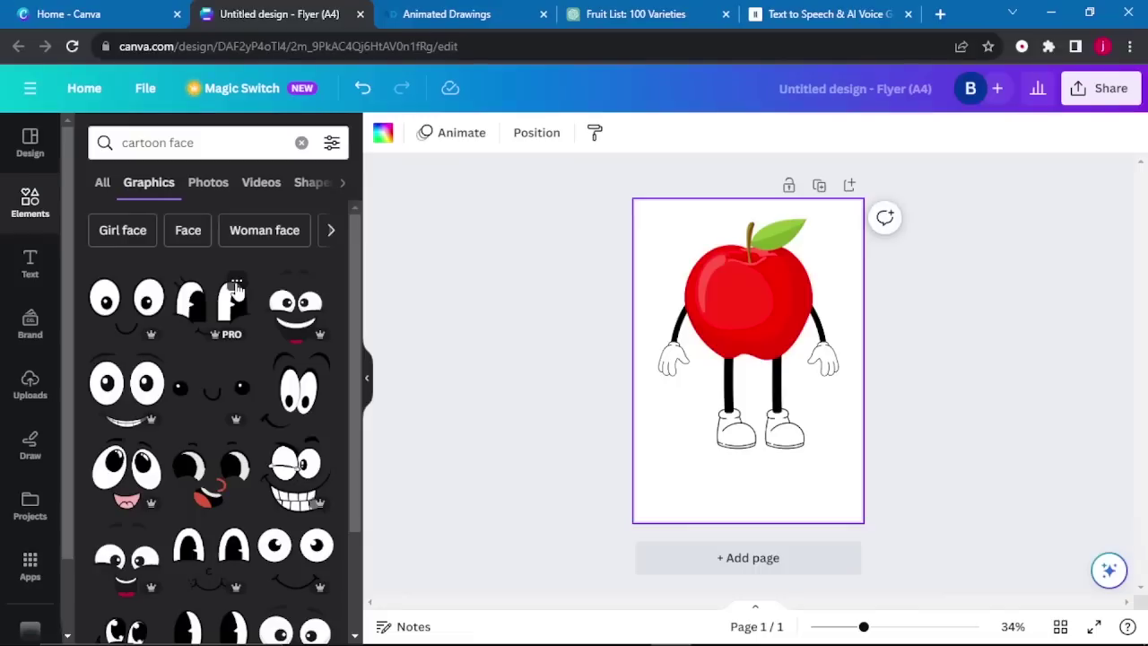
{"action": "left_click", "coordinate": [146, 392]}
{"action": "left_click_drag", "start_coordinate": [777, 334], "coordinate": [764, 299]}
{"action": "left_click", "coordinate": [831, 247]}
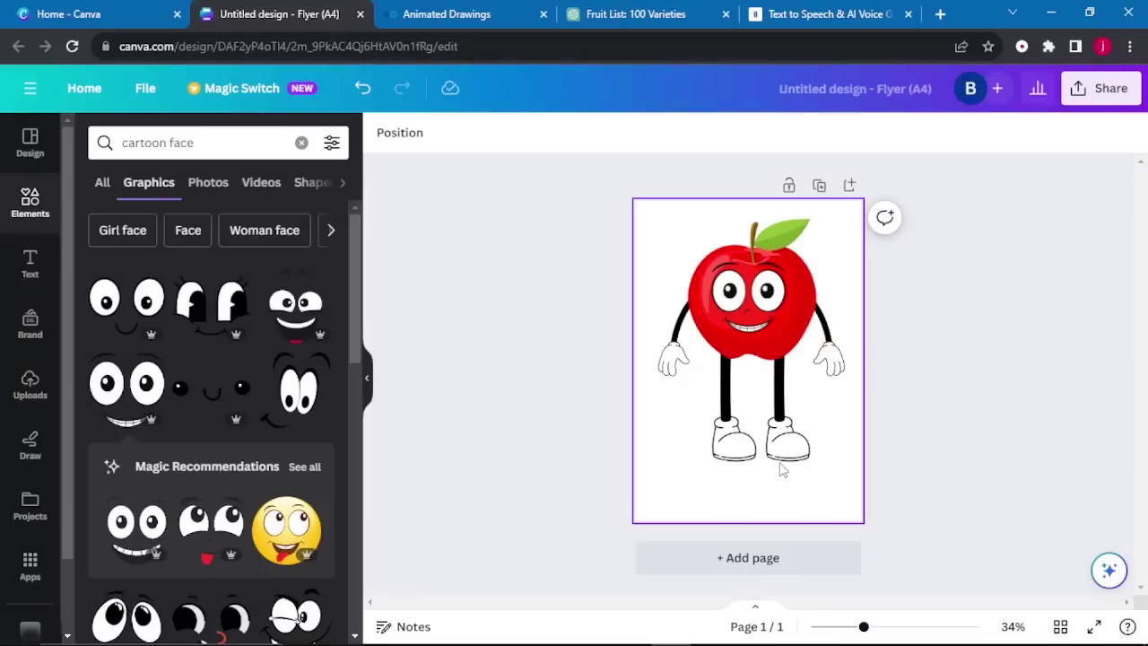
{"action": "left_click", "coordinate": [735, 448]}
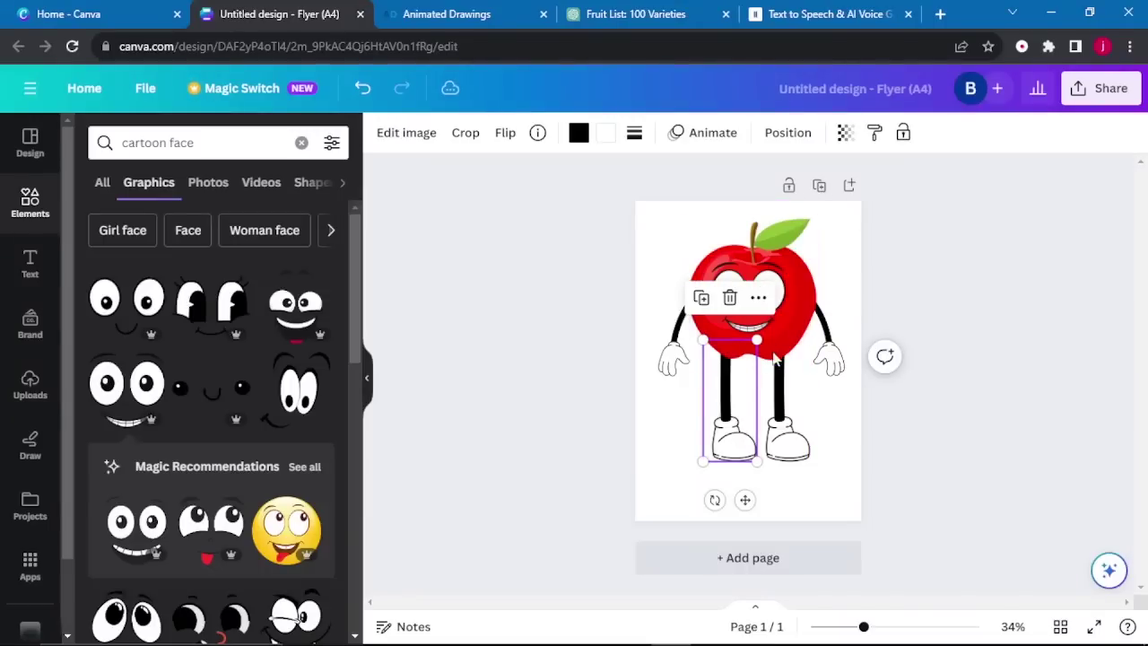
Recolour both of the apple character's sneakers red, then select the left arm for its glove
{"action": "left_click", "coordinate": [607, 137]}
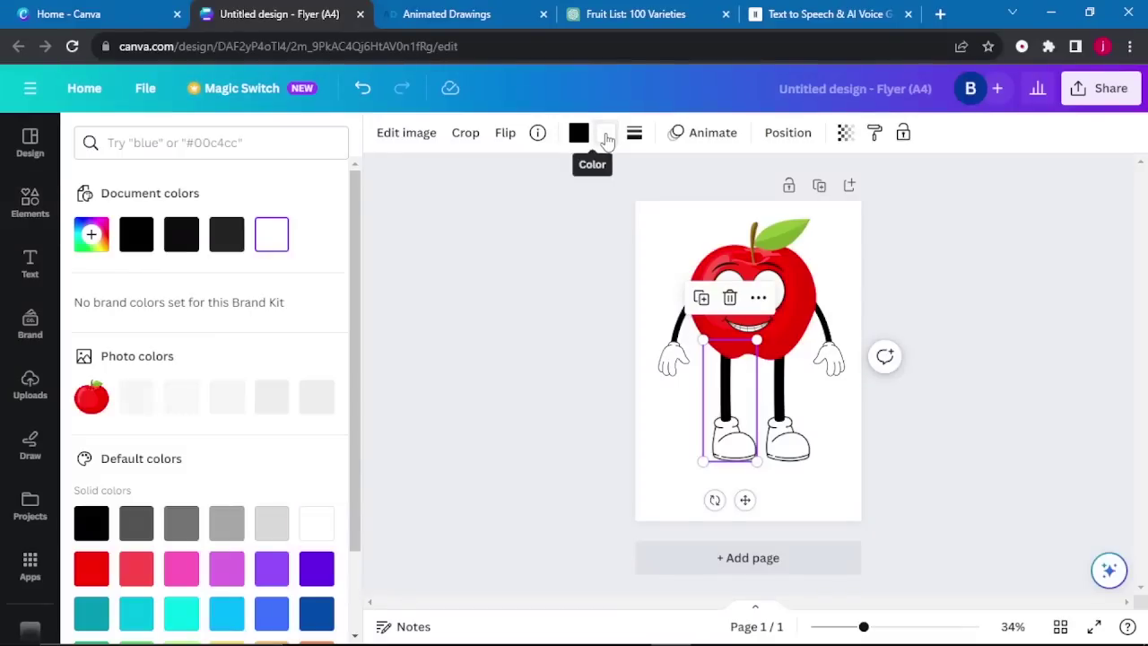
{"action": "left_click", "coordinate": [181, 399]}
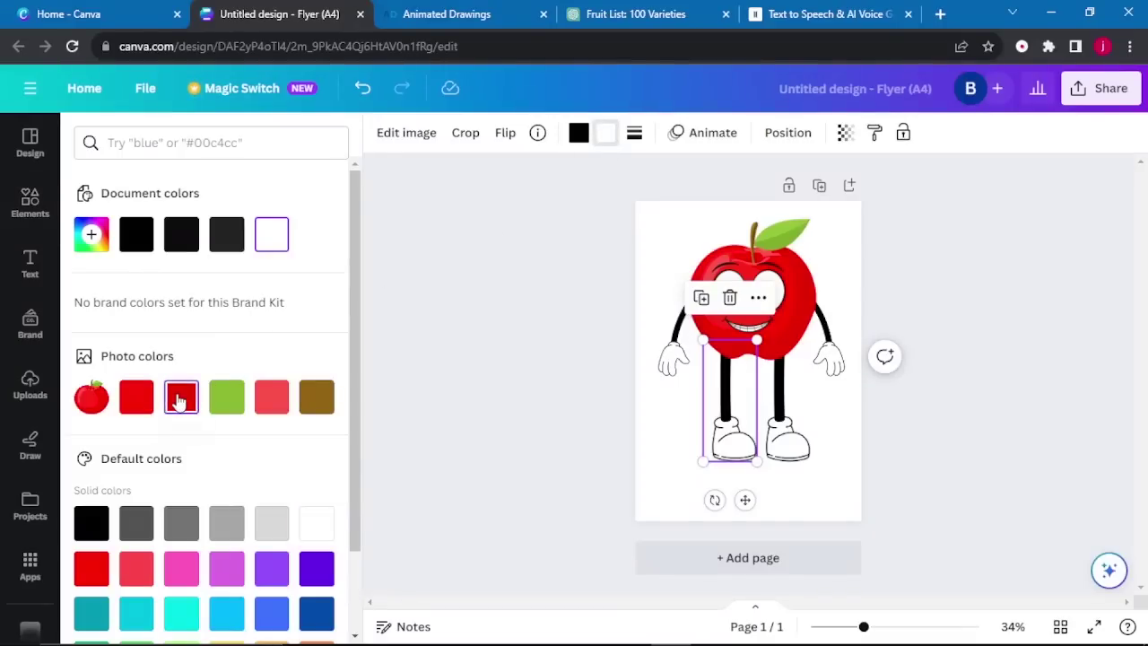
{"action": "left_click", "coordinate": [799, 459]}
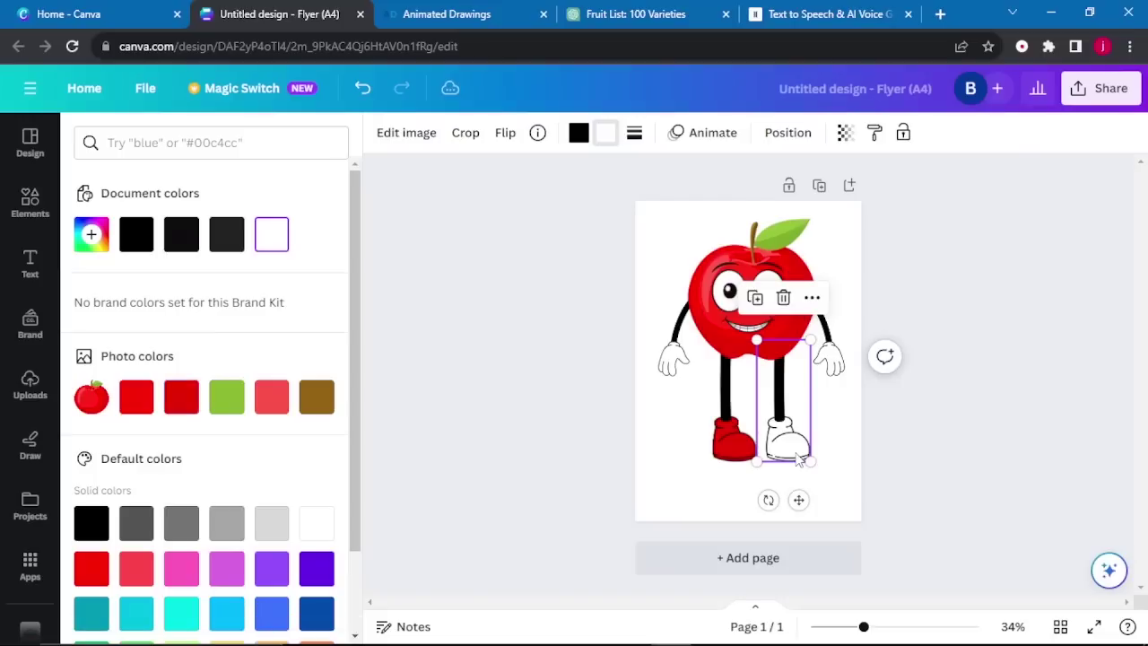
{"action": "left_click", "coordinate": [607, 134]}
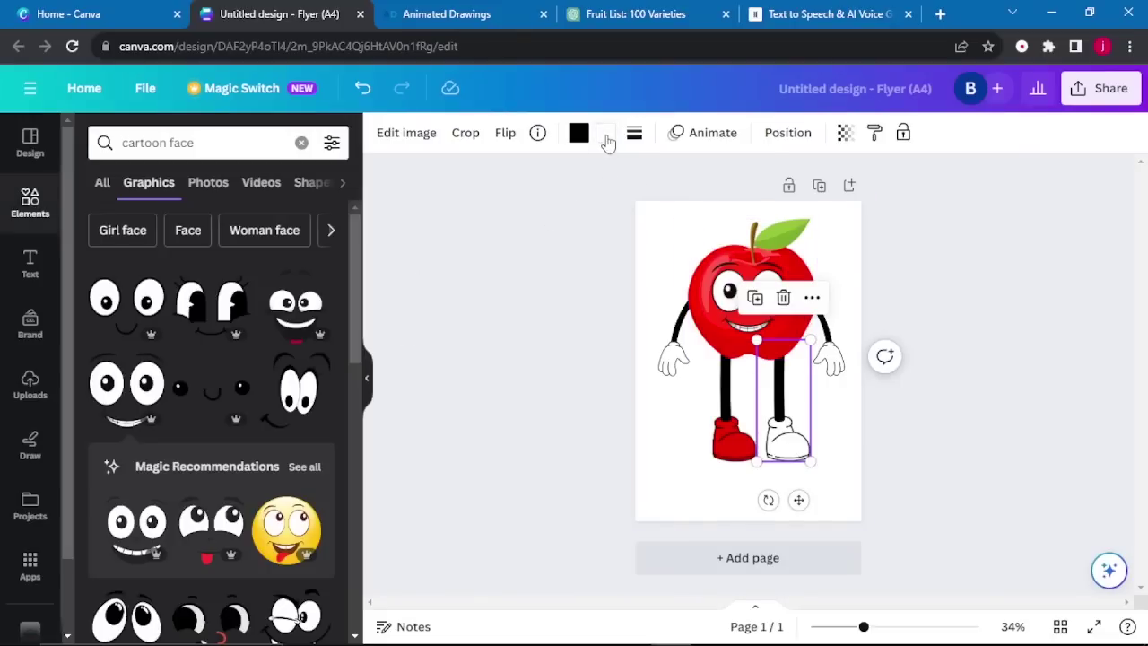
{"action": "left_click", "coordinate": [607, 135]}
{"action": "left_click", "coordinate": [181, 396]}
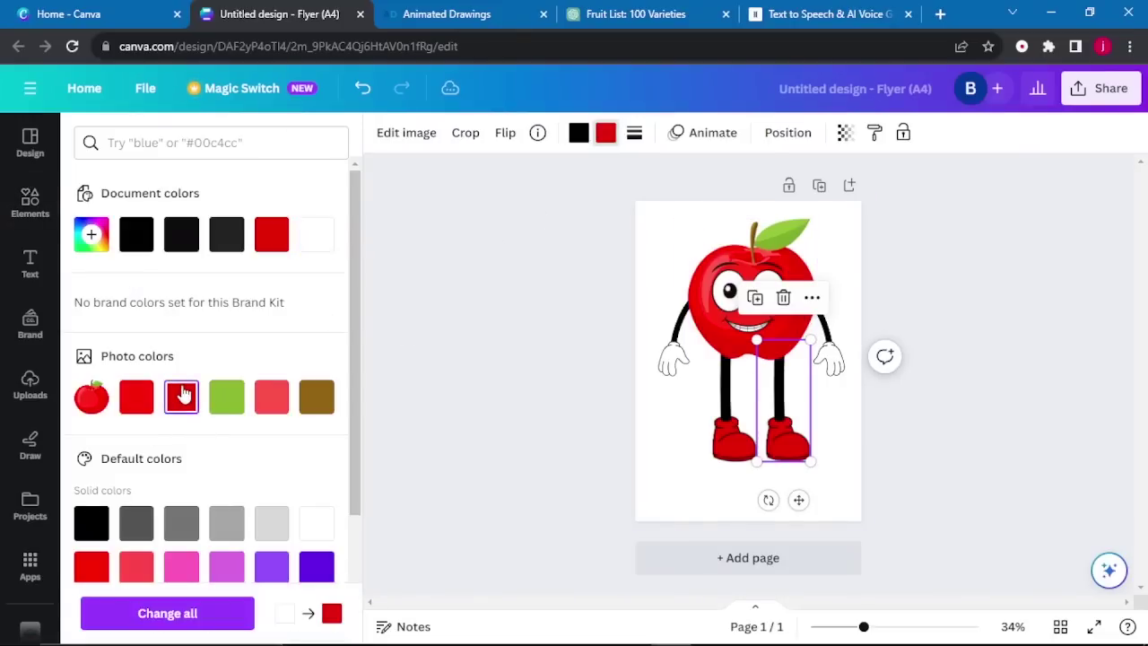
{"action": "left_click", "coordinate": [684, 363]}
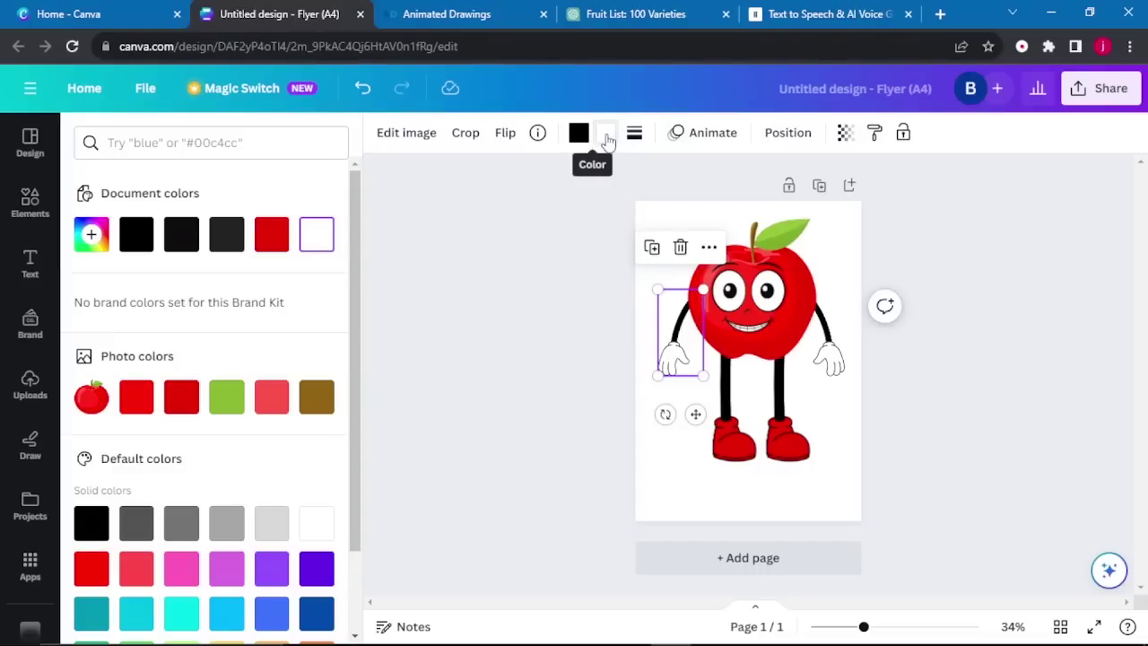
{"action": "left_click", "coordinate": [606, 135]}
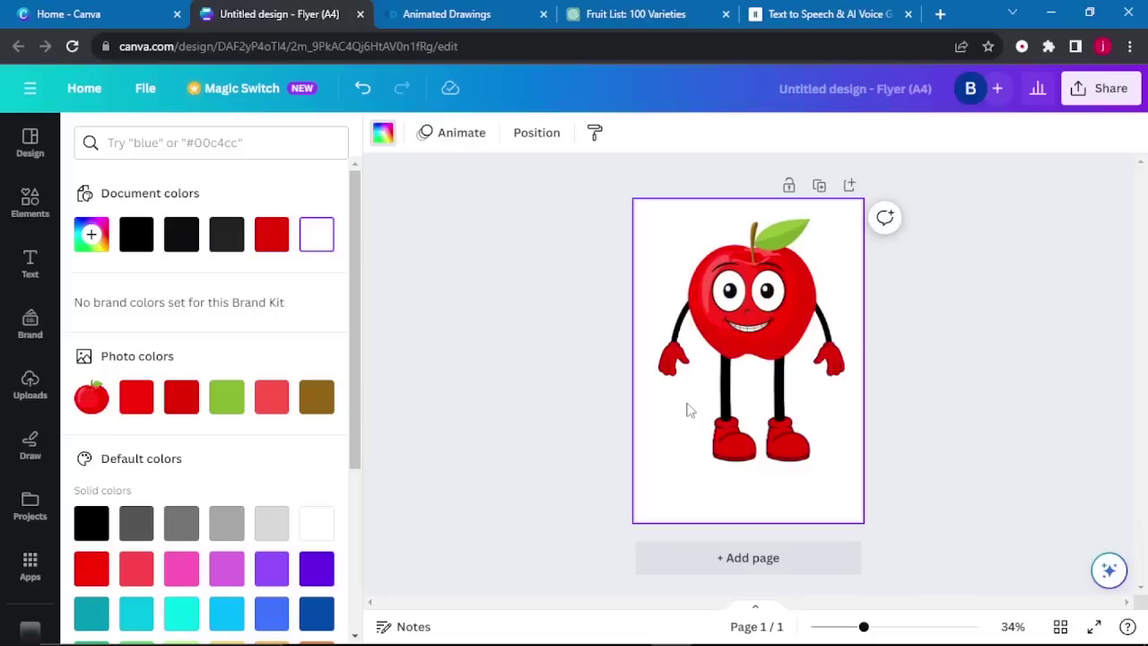
Group all of the apple character's parts into a single object with Ctrl+G
{"action": "left_click_drag", "start_coordinate": [803, 490], "coordinate": [722, 332]}
{"action": "key", "text": "ctrl+g"}
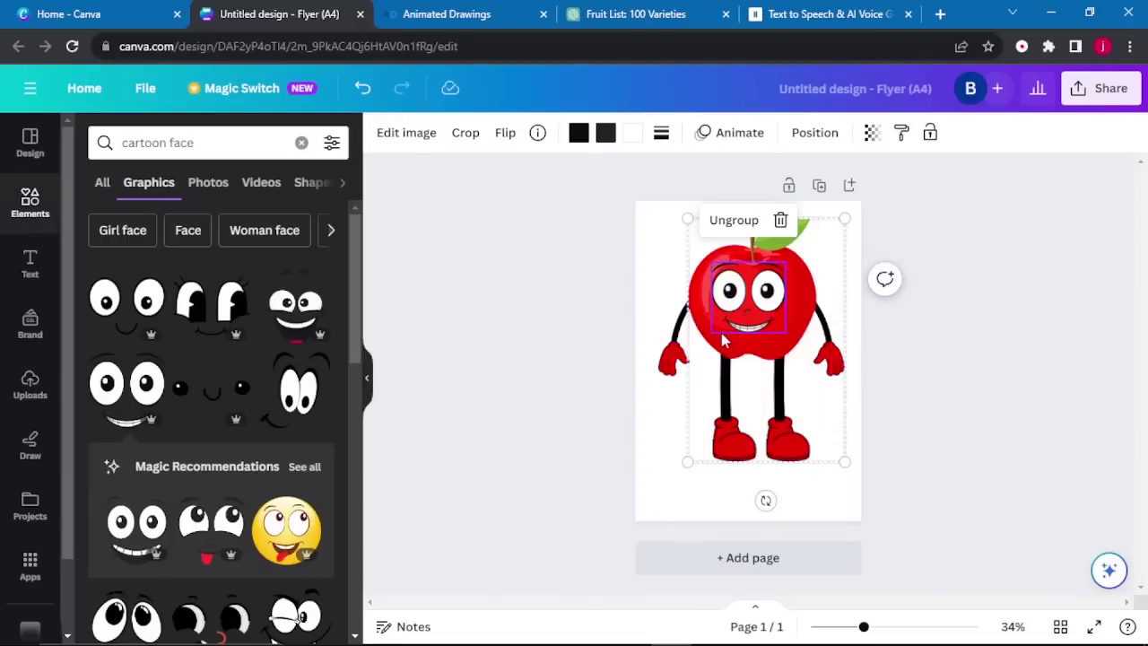
{"action": "left_click", "coordinate": [985, 364]}
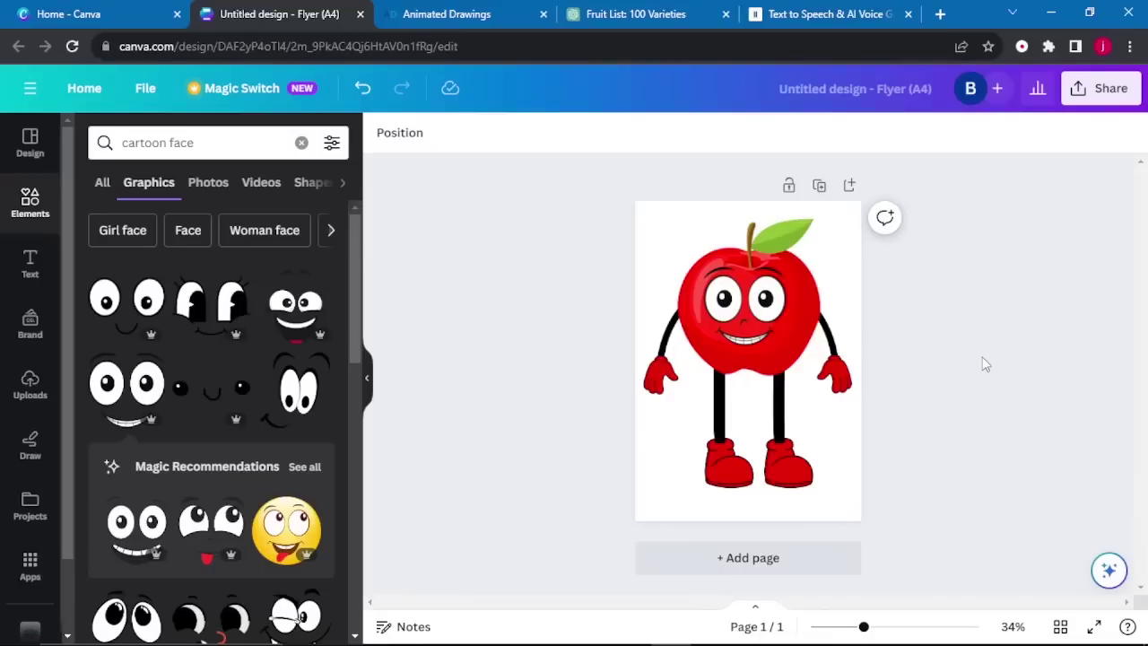
Download the design as a PNG image, then return to the ChatGPT fruit conversation
{"action": "left_click", "coordinate": [1100, 90]}
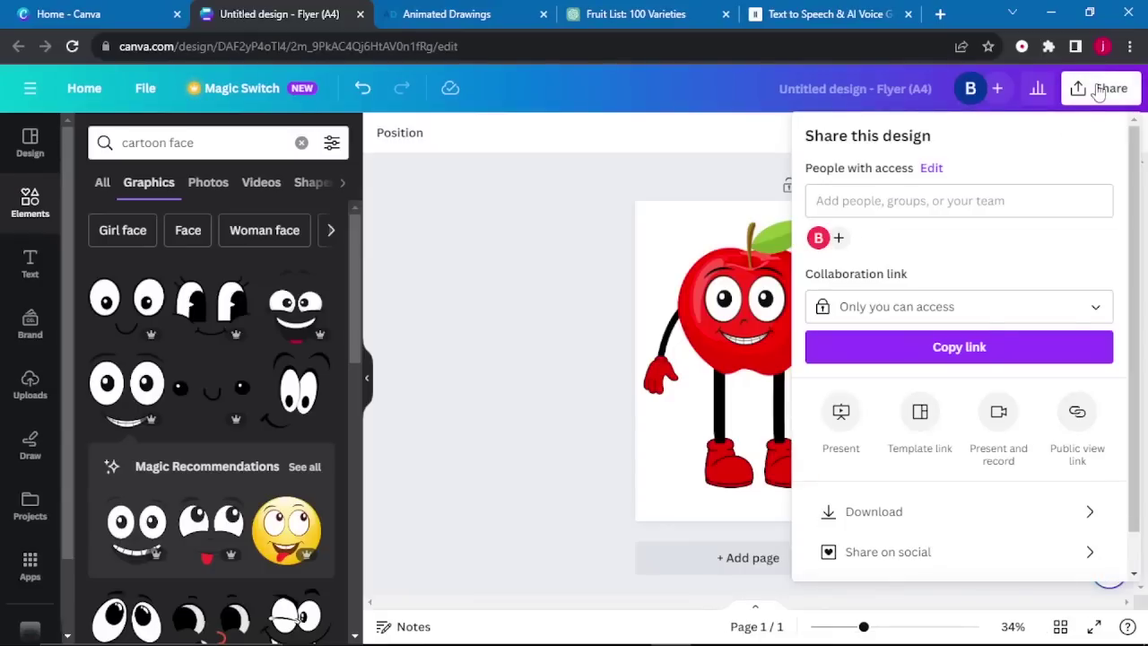
{"action": "left_click", "coordinate": [918, 518]}
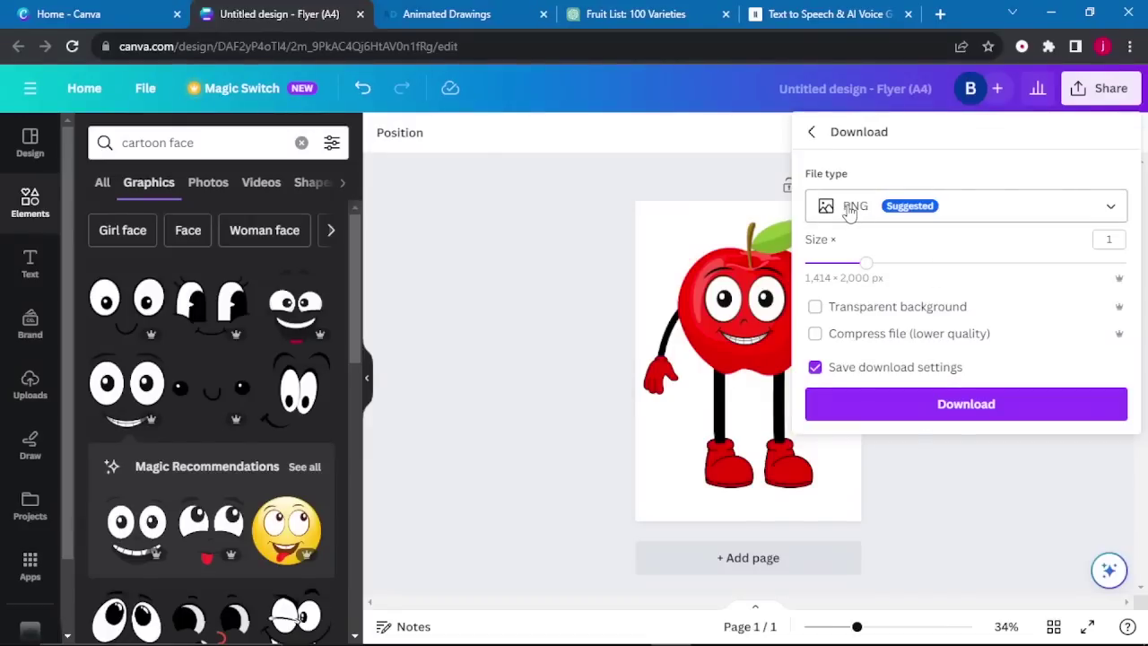
{"action": "left_click", "coordinate": [898, 405]}
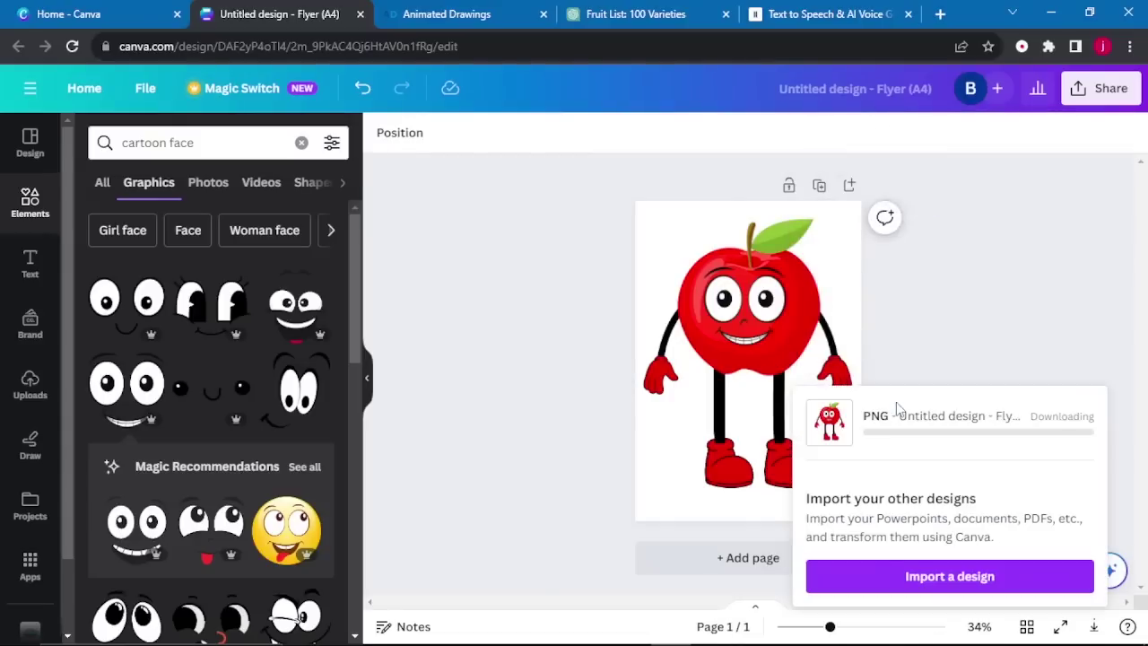
{"action": "left_click", "coordinate": [663, 14]}
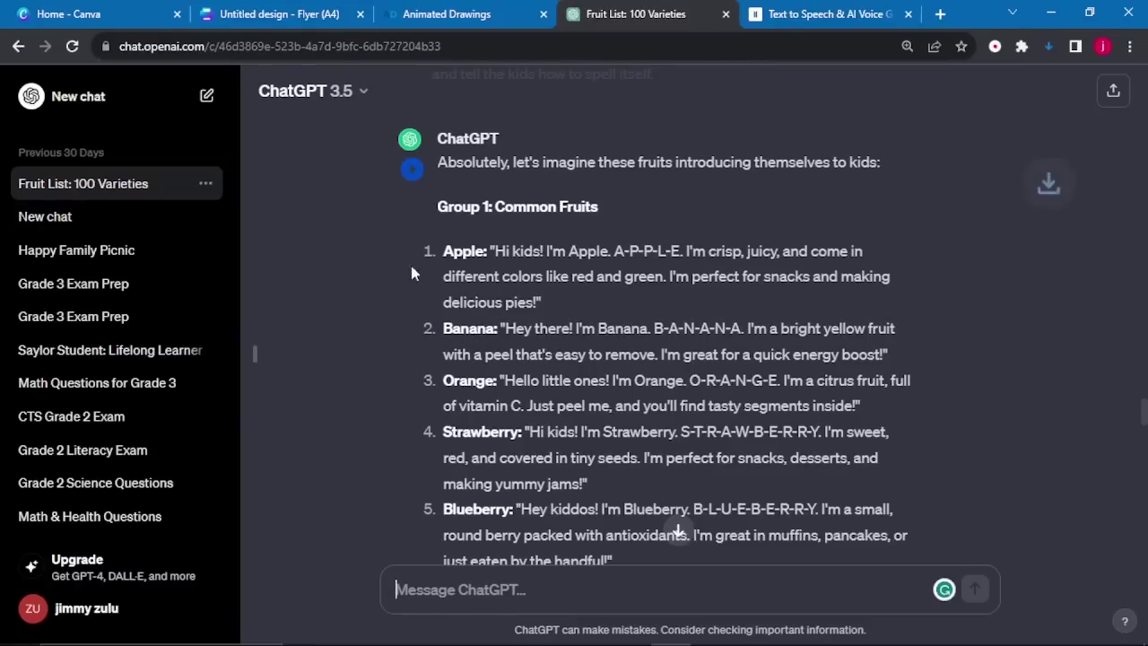
{"action": "left_click", "coordinate": [260, 16]}
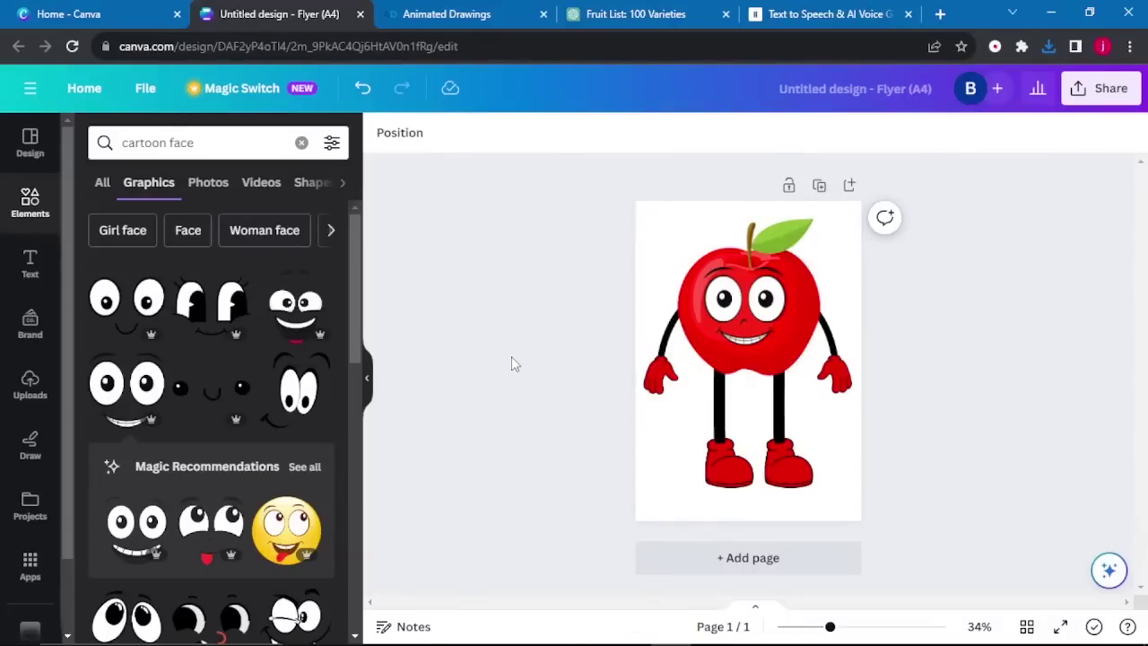
Ungroup the apple character, move its face down toward the legs, and delete the red apple body
{"action": "left_click", "coordinate": [772, 331]}
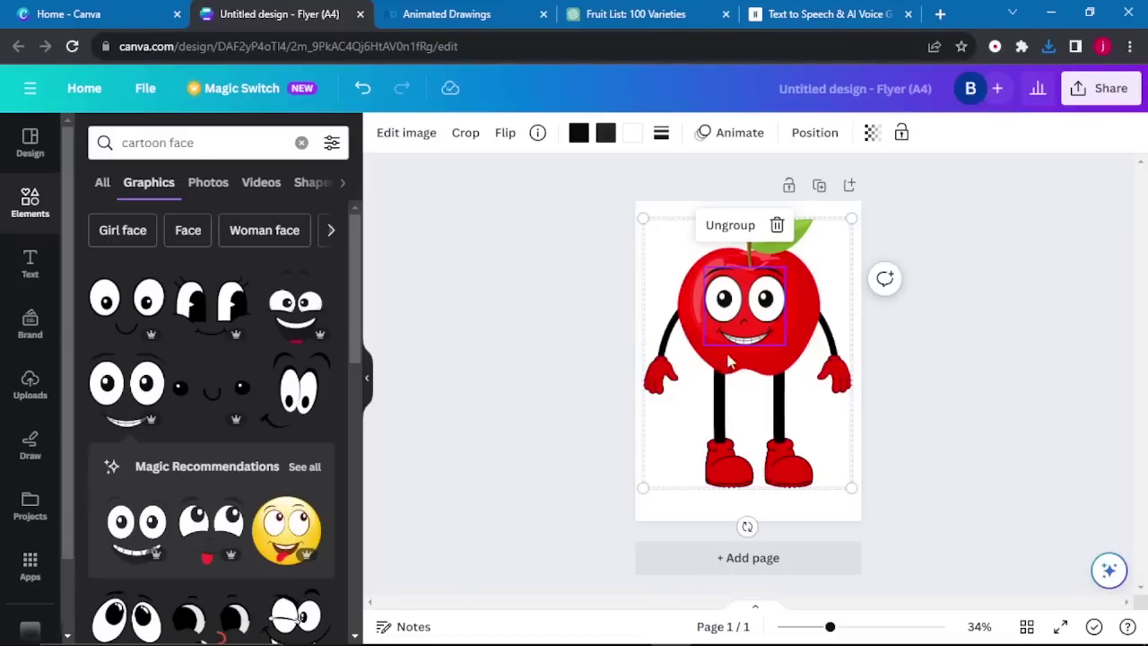
{"action": "left_click", "coordinate": [702, 531]}
{"action": "key", "text": "Escape"}
{"action": "left_click_drag", "start_coordinate": [756, 305], "coordinate": [802, 419]}
{"action": "left_click", "coordinate": [740, 318]}
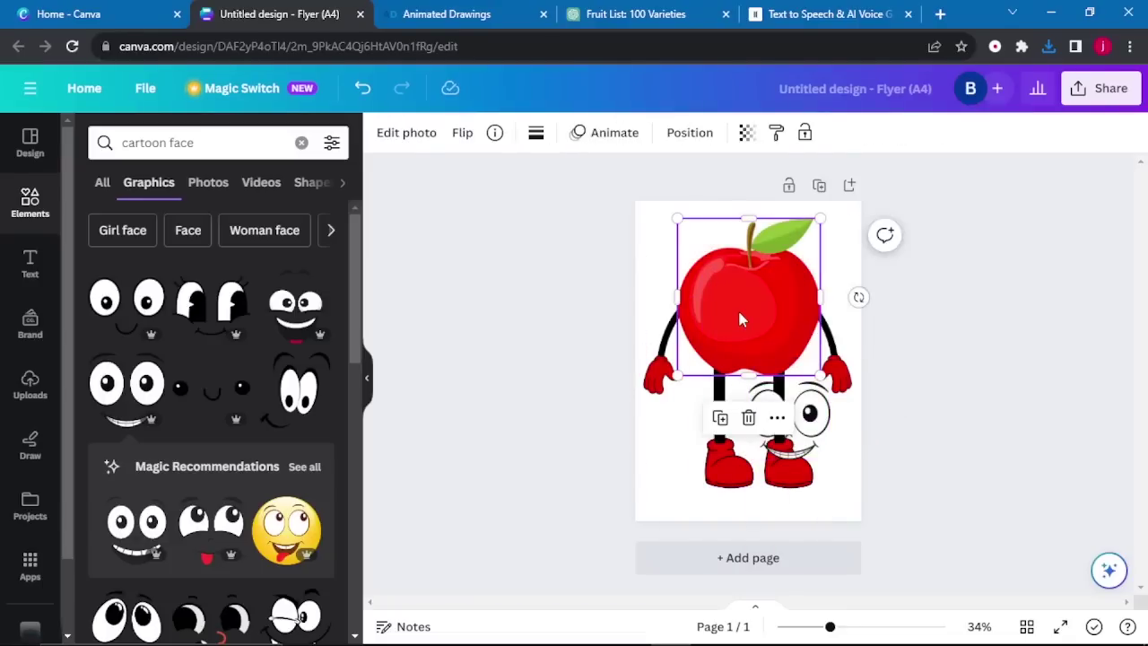
{"action": "key", "text": "Delete"}
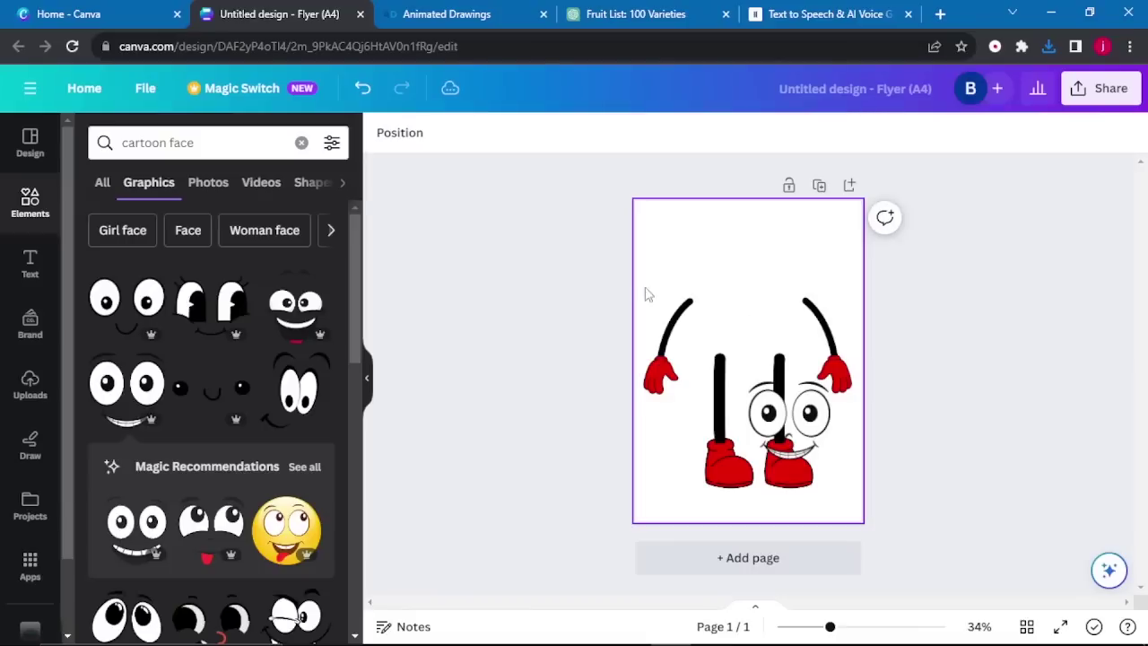
Search Elements for 'orange' and add the orange with green leaves to the page
{"action": "left_click", "coordinate": [242, 149]}
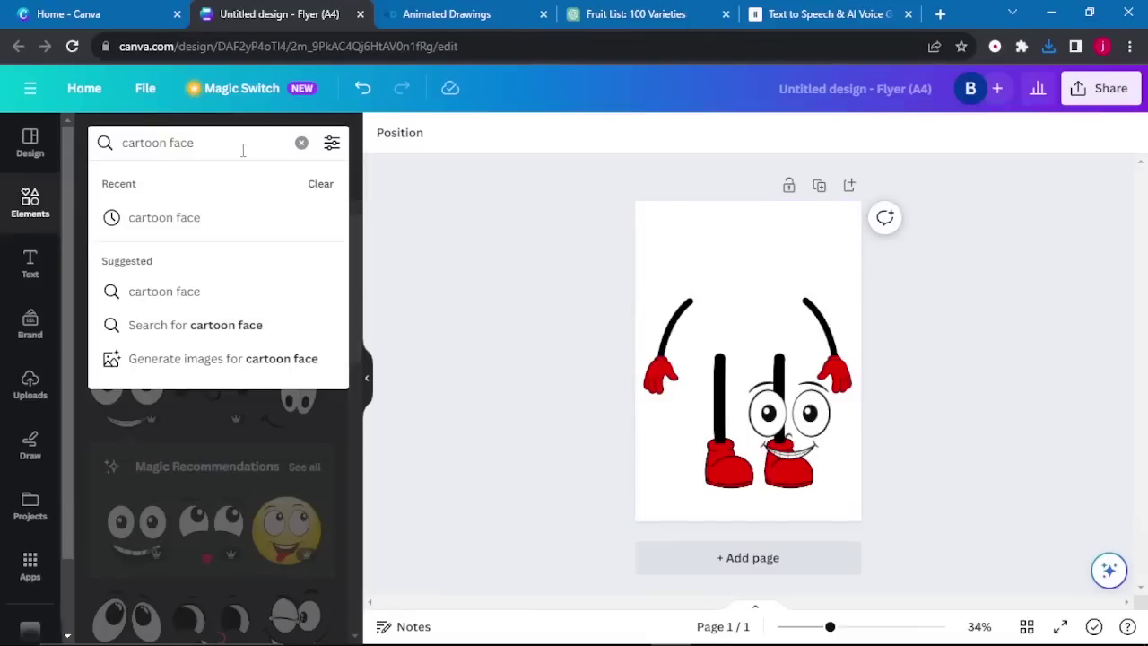
{"action": "key", "text": "ctrl+a"}
{"action": "type", "text": "orange"}
{"action": "key", "text": "Return"}
{"action": "scroll", "coordinate": [202, 331], "scroll_direction": "down", "scroll_amount": 3}
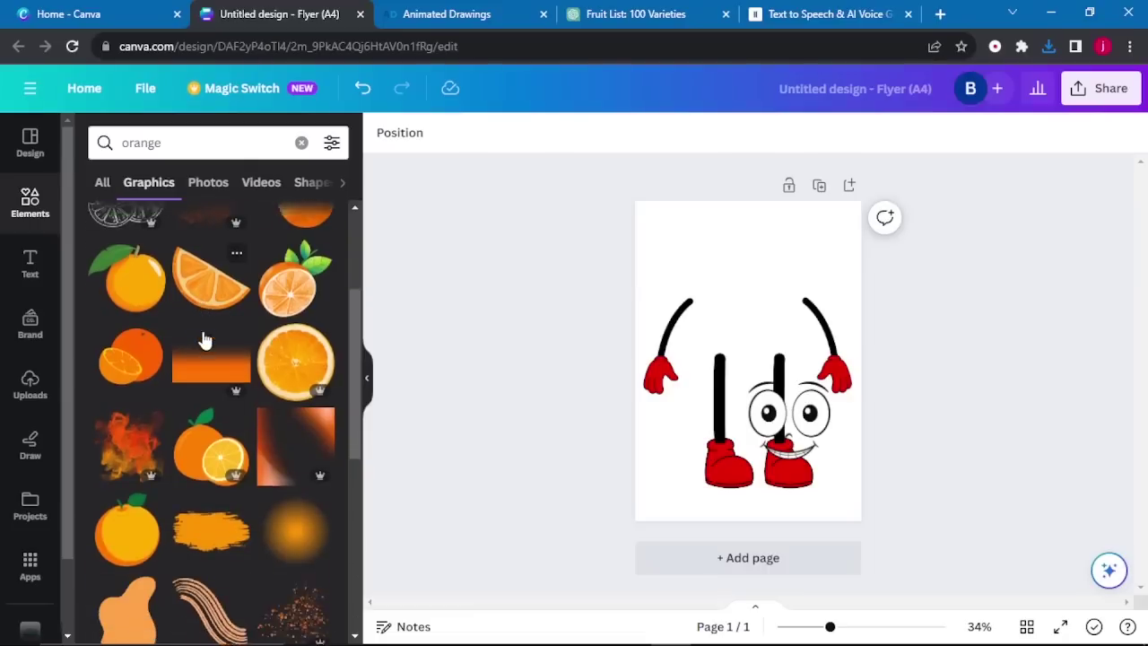
{"action": "scroll", "coordinate": [205, 337], "scroll_direction": "up", "scroll_amount": 3}
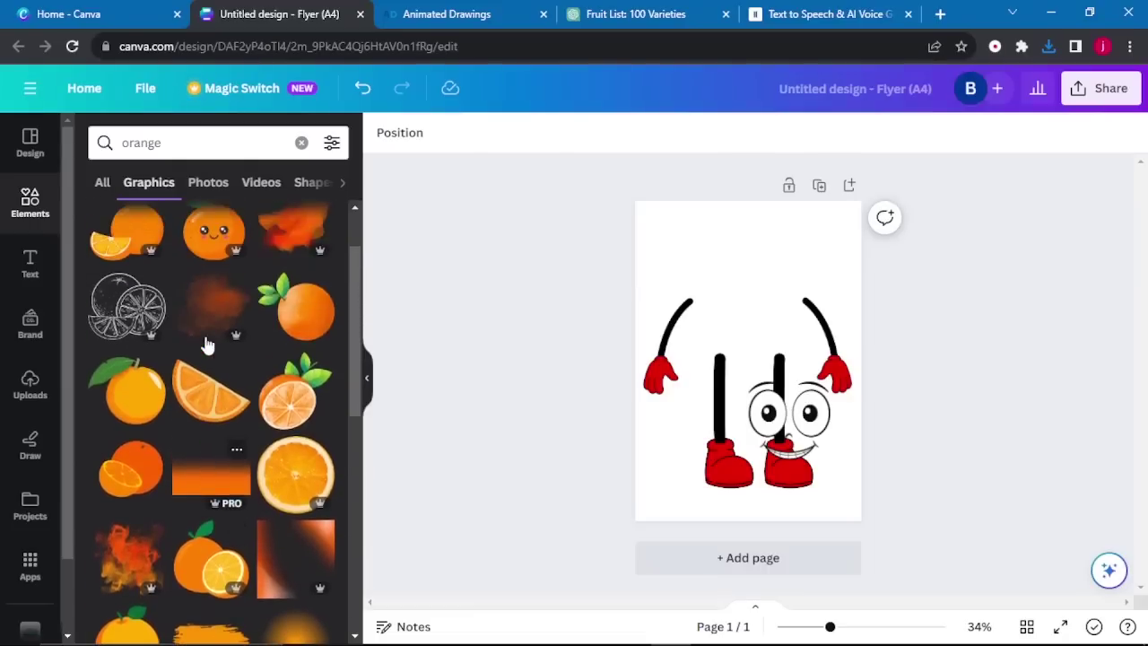
{"action": "left_click", "coordinate": [307, 325]}
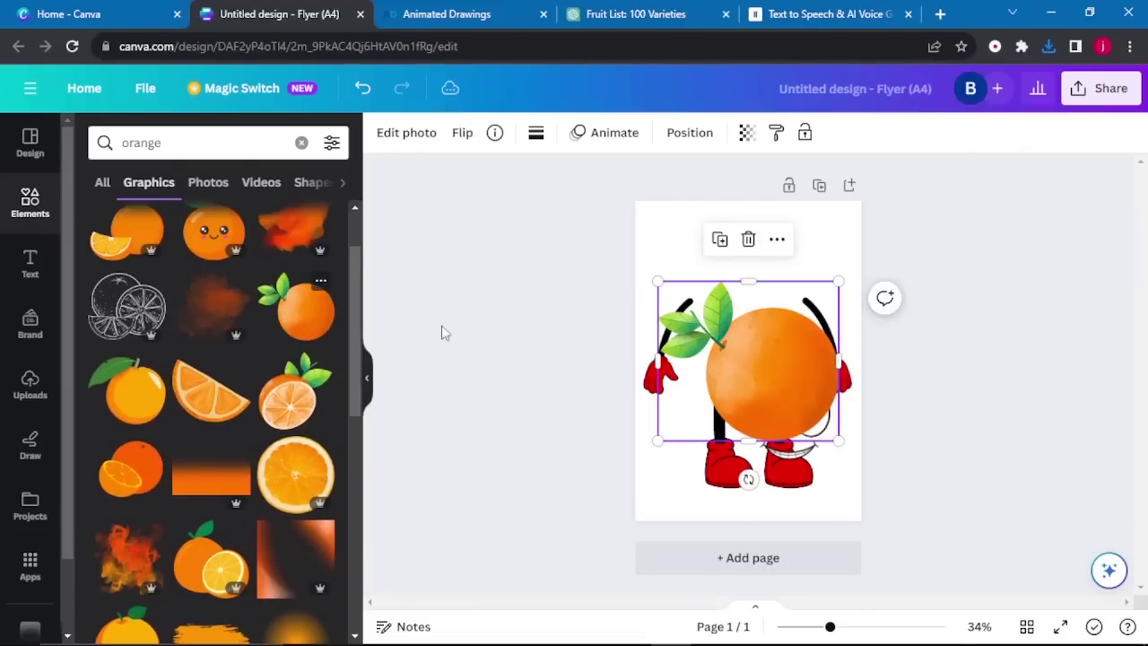
Tilt the orange to 35 degrees, move it up and enlarge it over the character's body
{"action": "left_click_drag", "start_coordinate": [744, 479], "coordinate": [682, 418]}
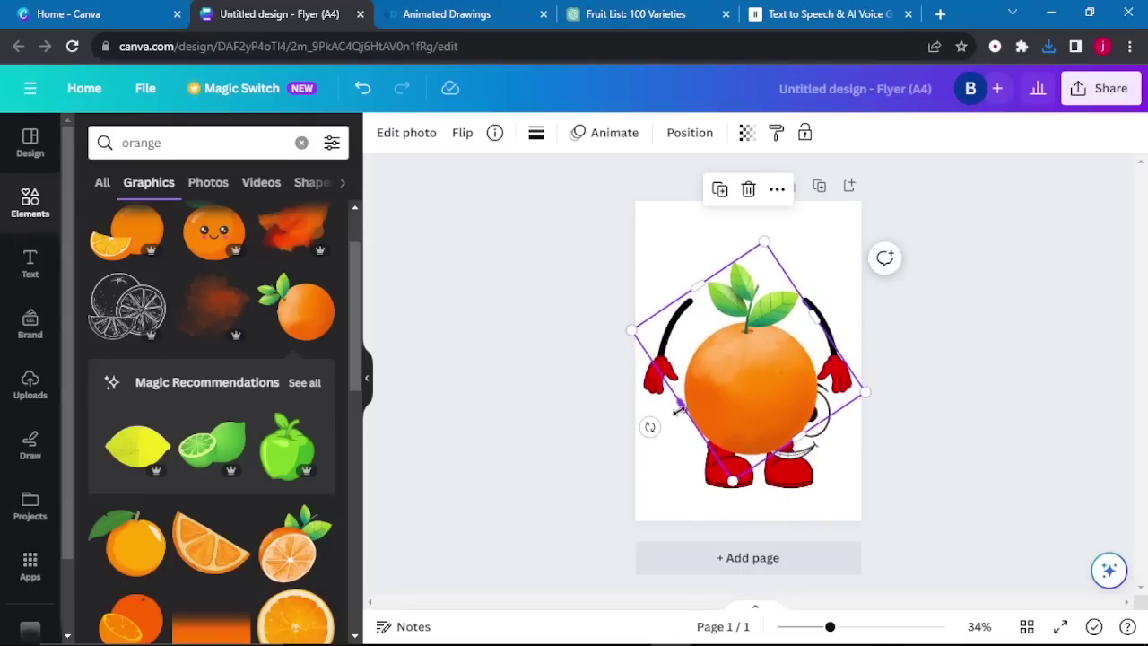
{"action": "left_click_drag", "start_coordinate": [758, 399], "coordinate": [756, 303]}
{"action": "left_click_drag", "start_coordinate": [732, 380], "coordinate": [733, 404]}
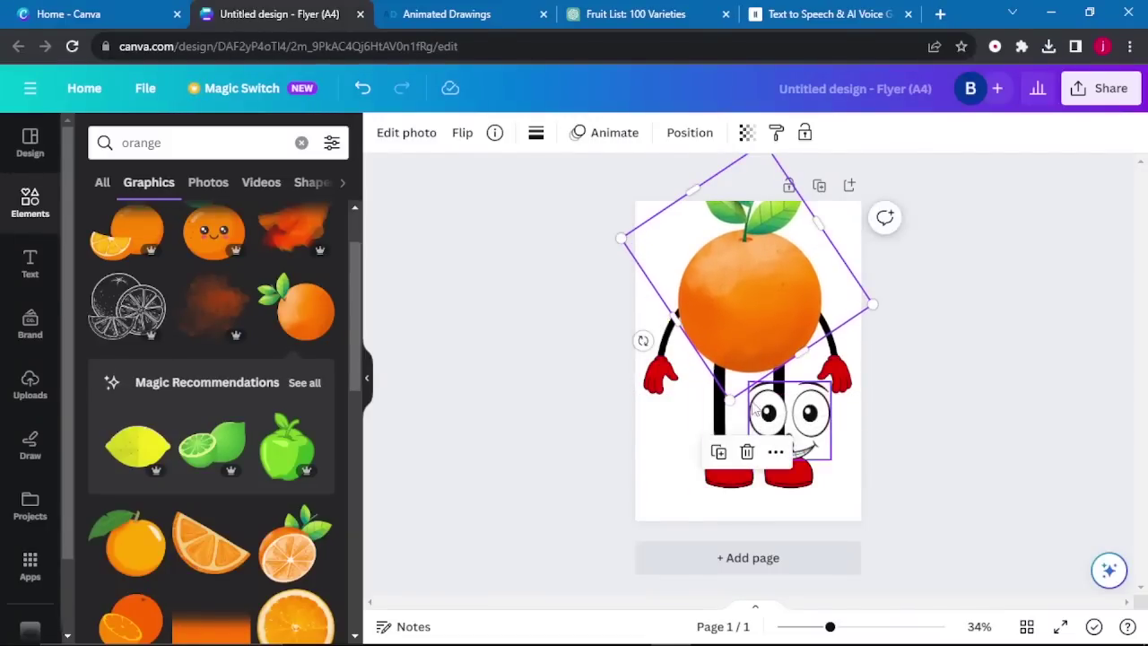
{"action": "left_click", "coordinate": [805, 418]}
Bring the eyes-and-smile graphic to the front and resize it onto the orange's face
{"action": "right_click", "coordinate": [804, 418]}
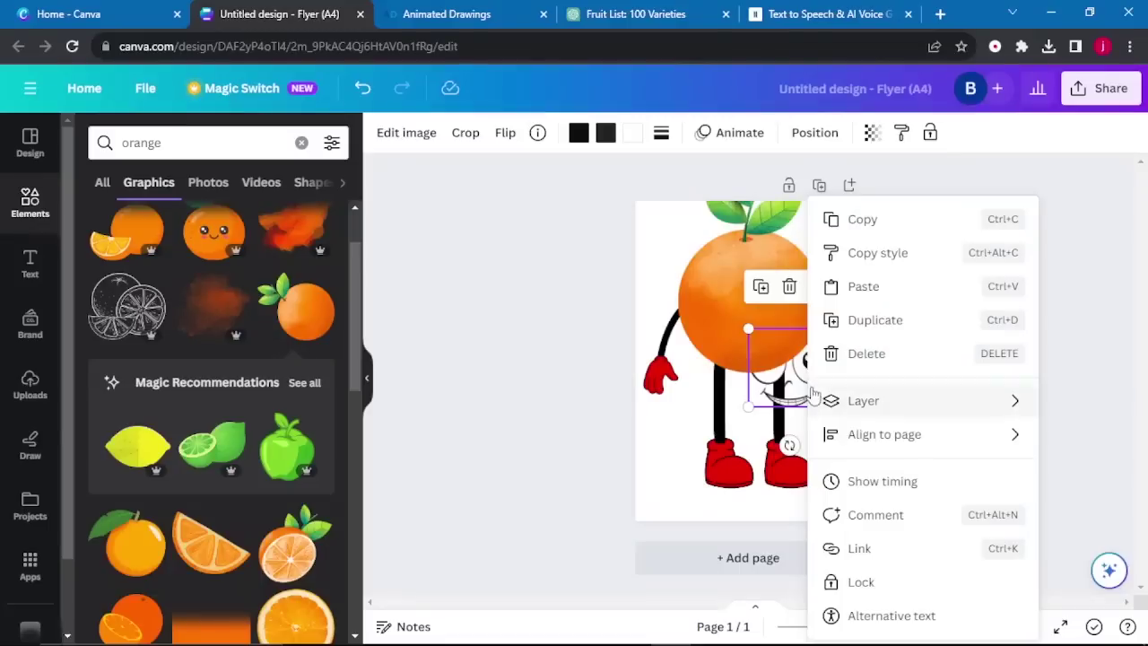
{"action": "mouse_move", "coordinate": [816, 402]}
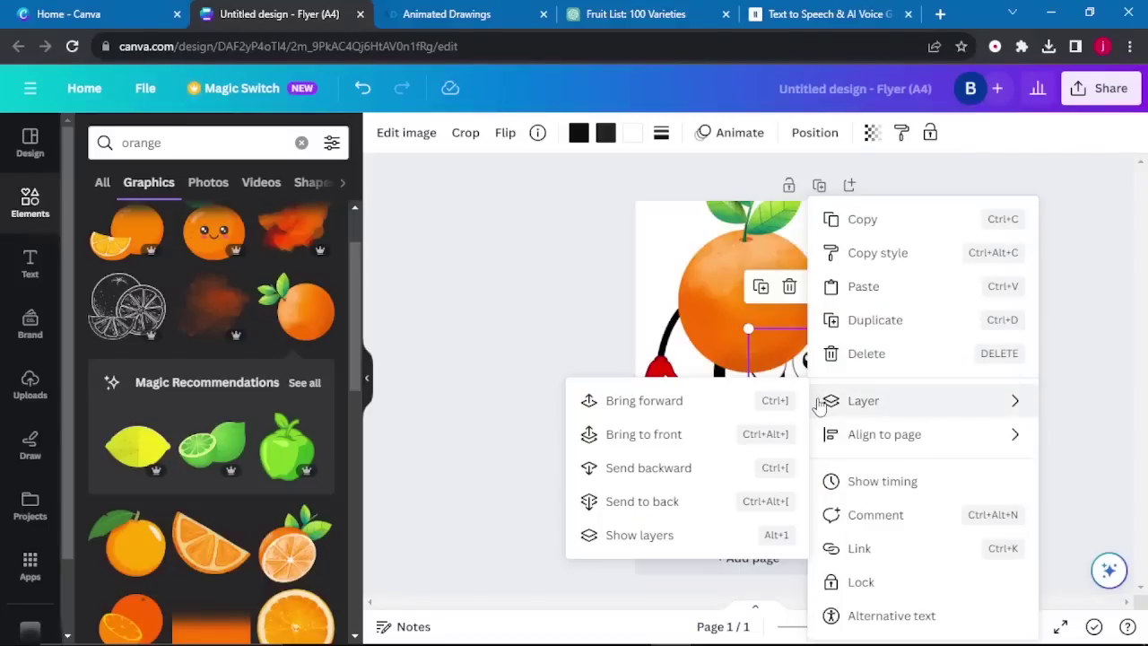
{"action": "left_click", "coordinate": [625, 436]}
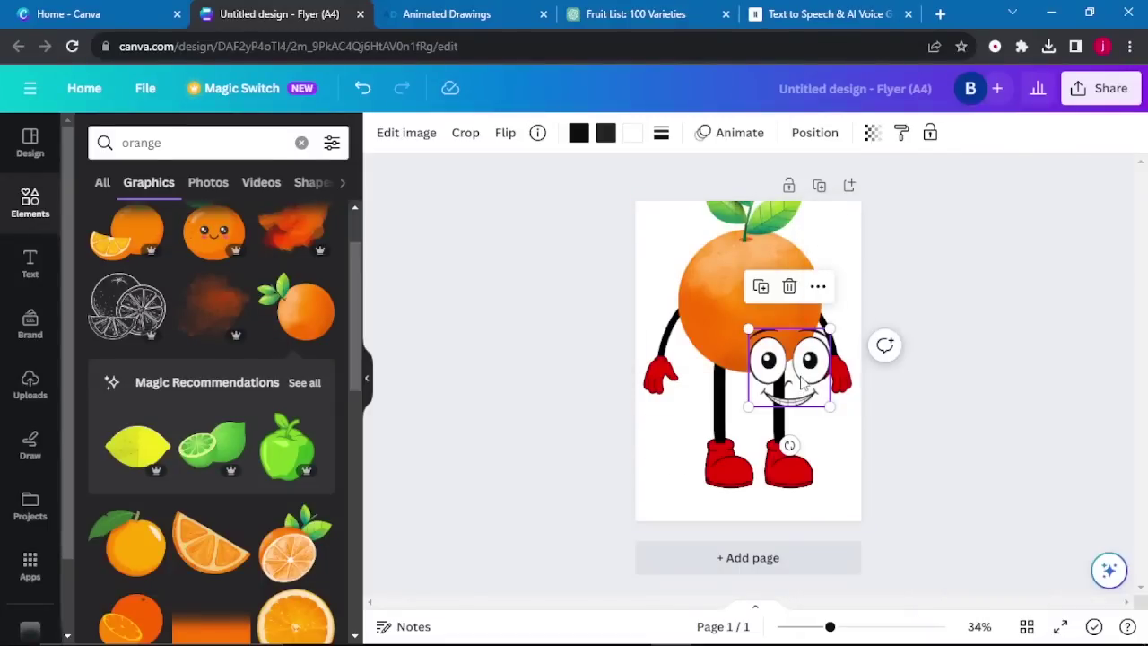
{"action": "left_click_drag", "start_coordinate": [804, 375], "coordinate": [772, 303]}
{"action": "left_click_drag", "start_coordinate": [801, 346], "coordinate": [806, 350]}
{"action": "left_click_drag", "start_coordinate": [711, 263], "coordinate": [709, 262]}
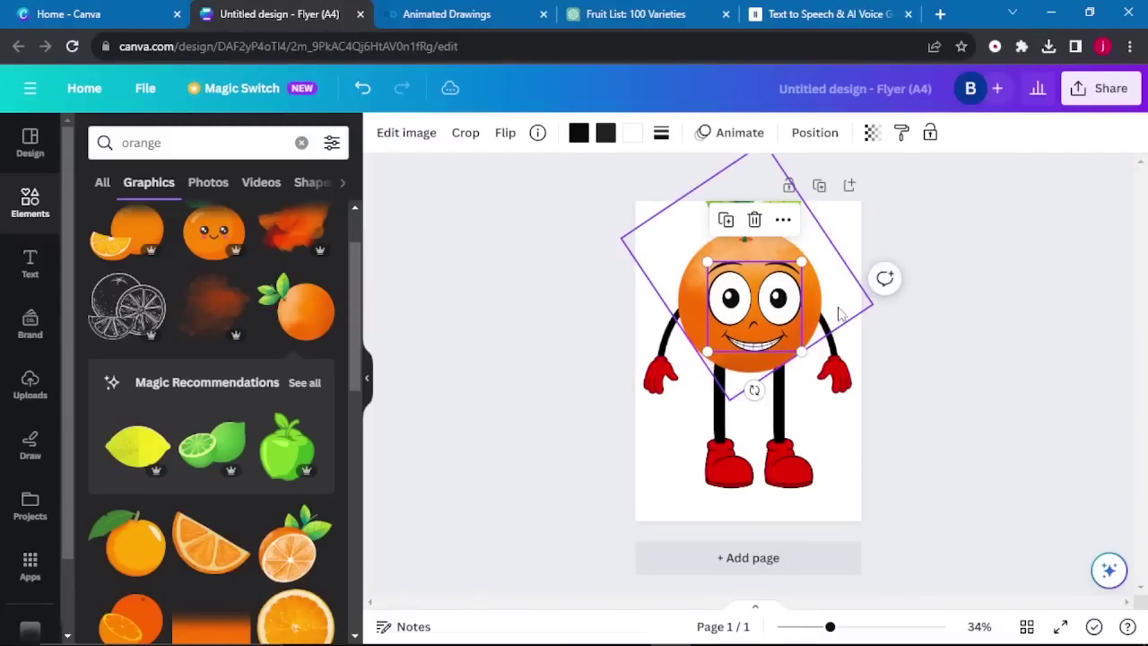
{"action": "left_click", "coordinate": [852, 246]}
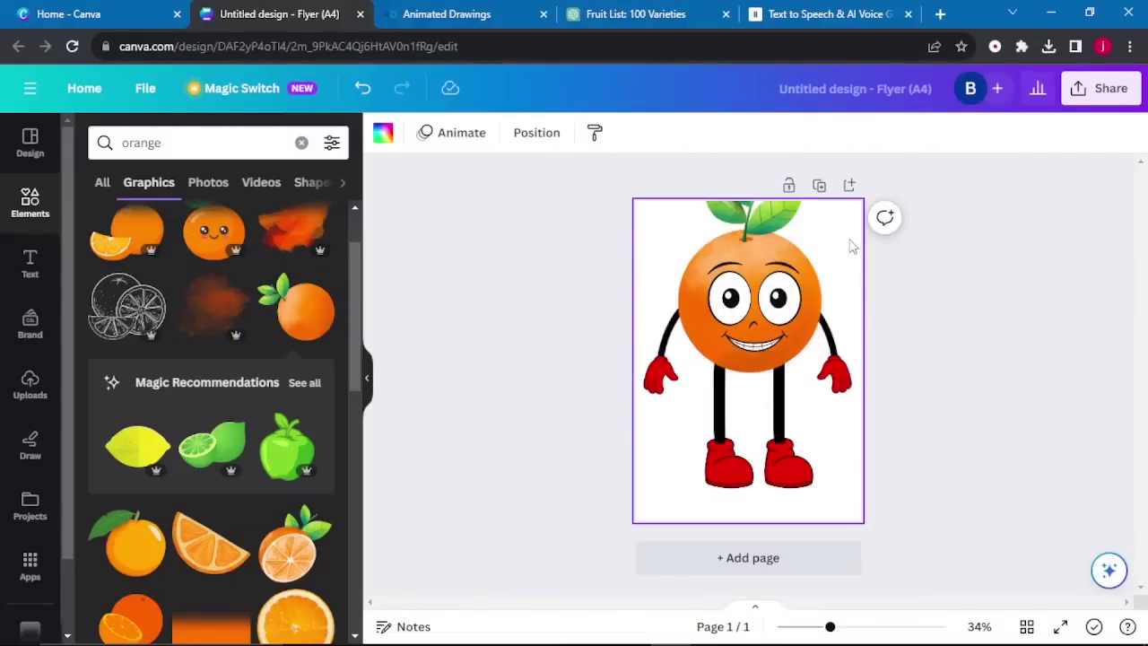
Recolour both gloves and both shoes to orange #e27216, then select all elements on the page
{"action": "left_click", "coordinate": [840, 379]}
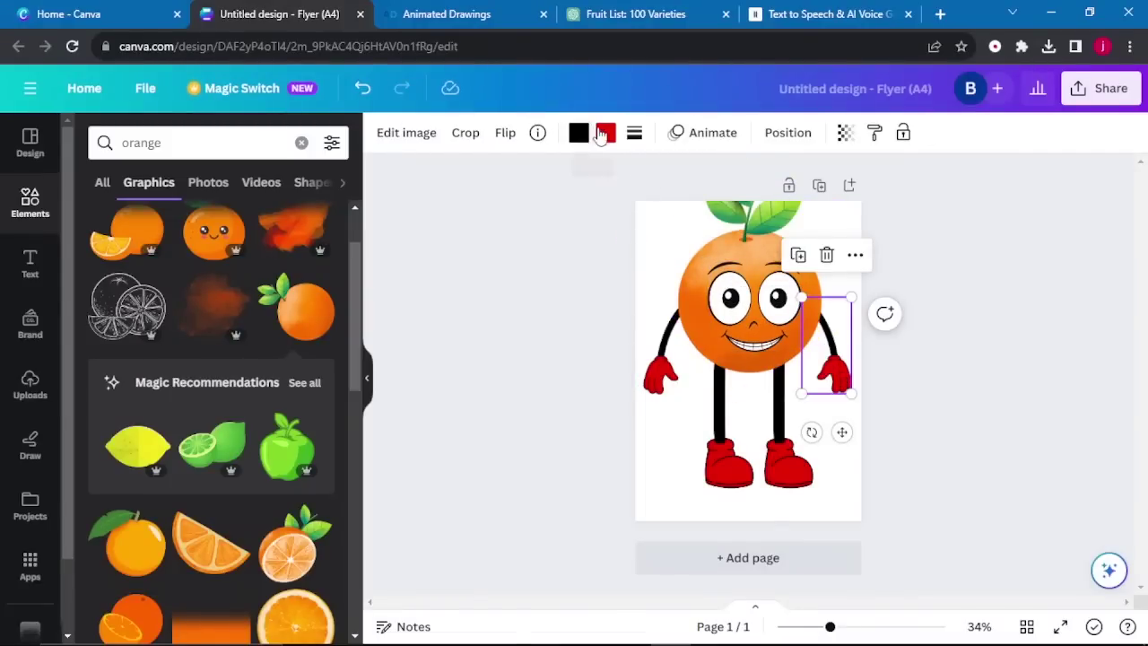
{"action": "left_click", "coordinate": [605, 132]}
{"action": "left_click", "coordinate": [135, 398]}
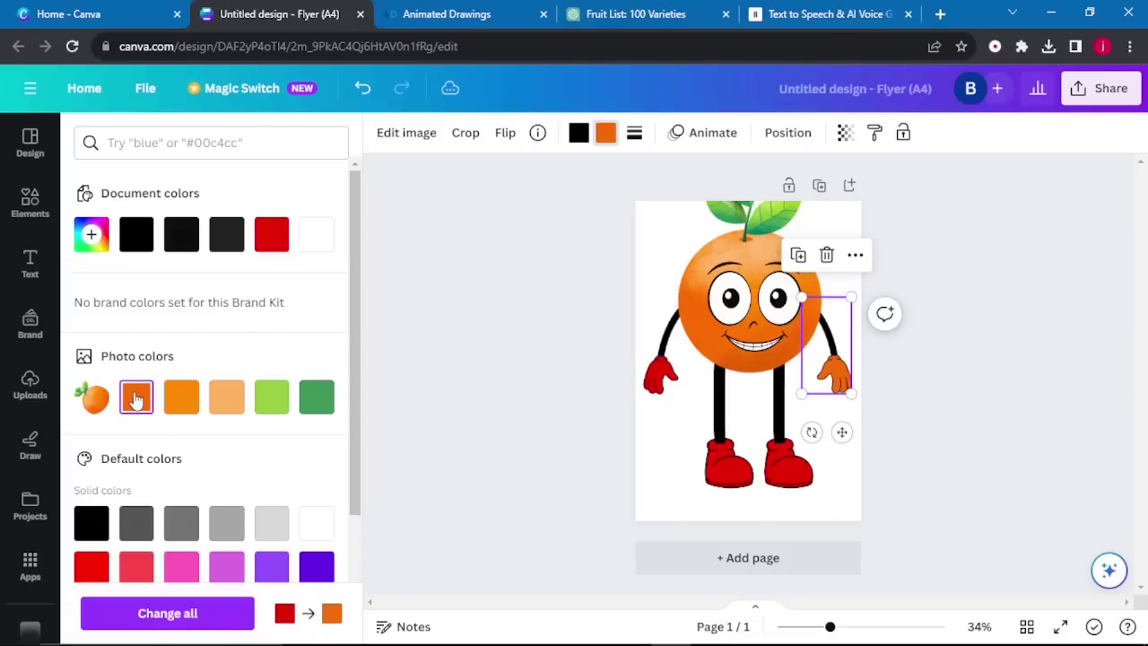
{"action": "left_click", "coordinate": [741, 474]}
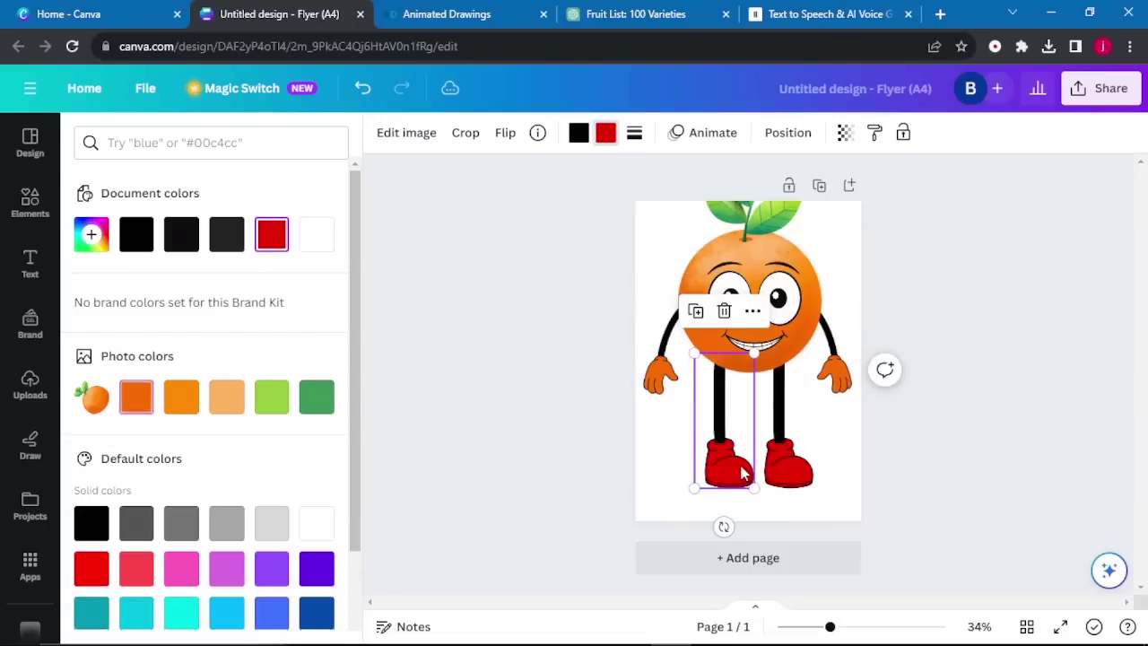
{"action": "left_click", "coordinate": [136, 398]}
{"action": "left_click", "coordinate": [799, 471]}
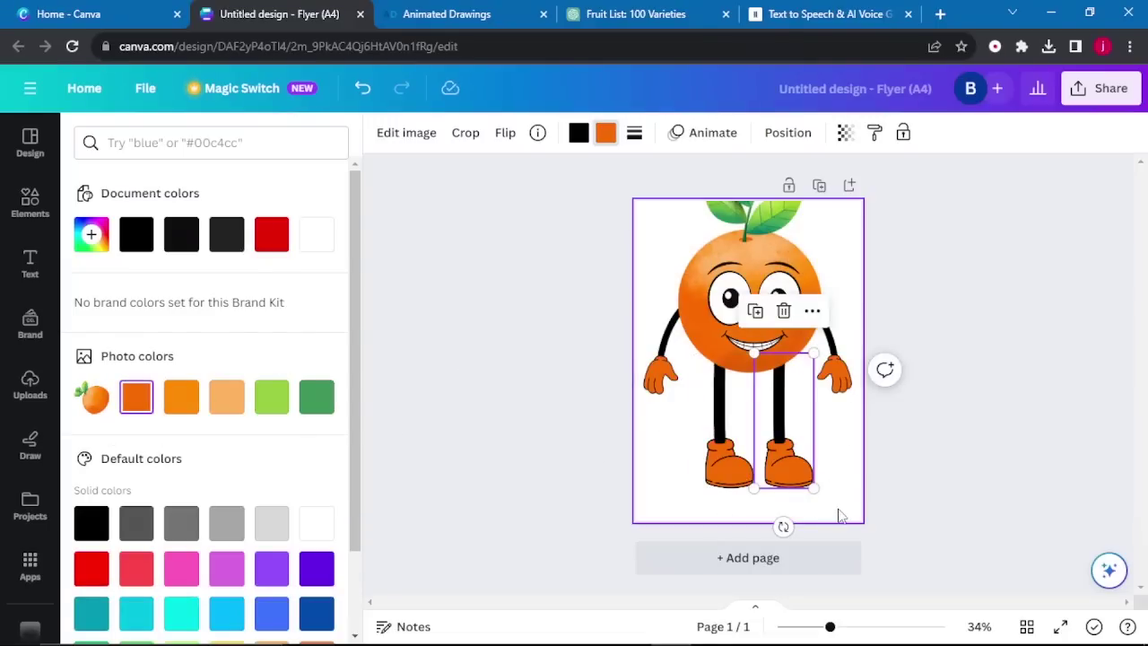
{"action": "key", "text": "Escape"}
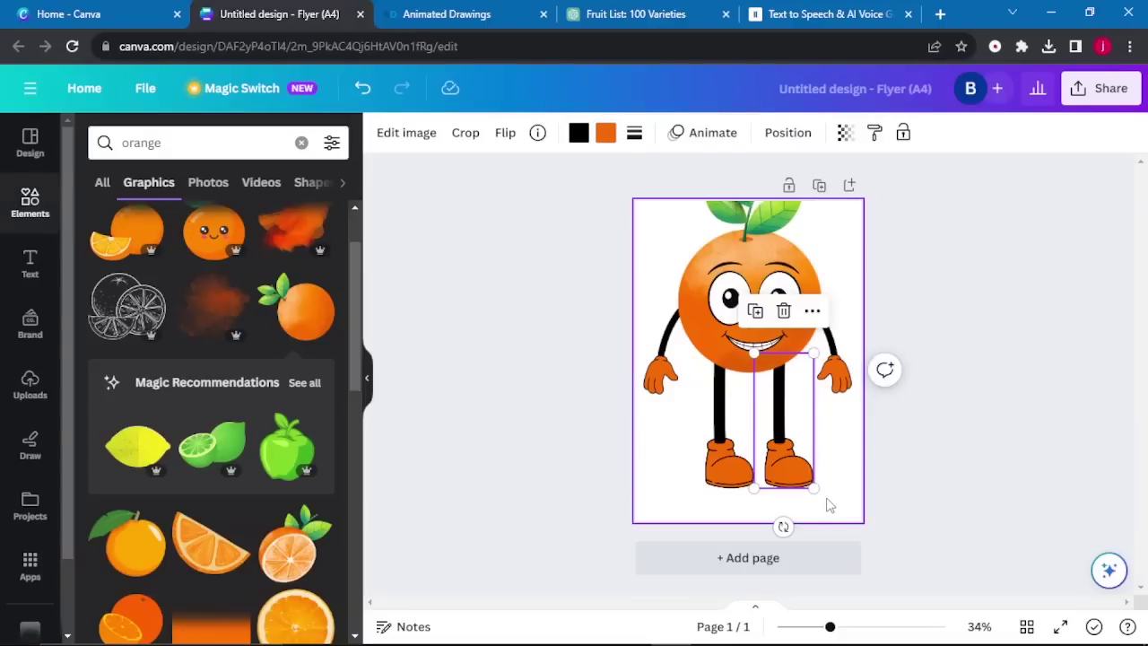
{"action": "key", "text": "ctrl+a"}
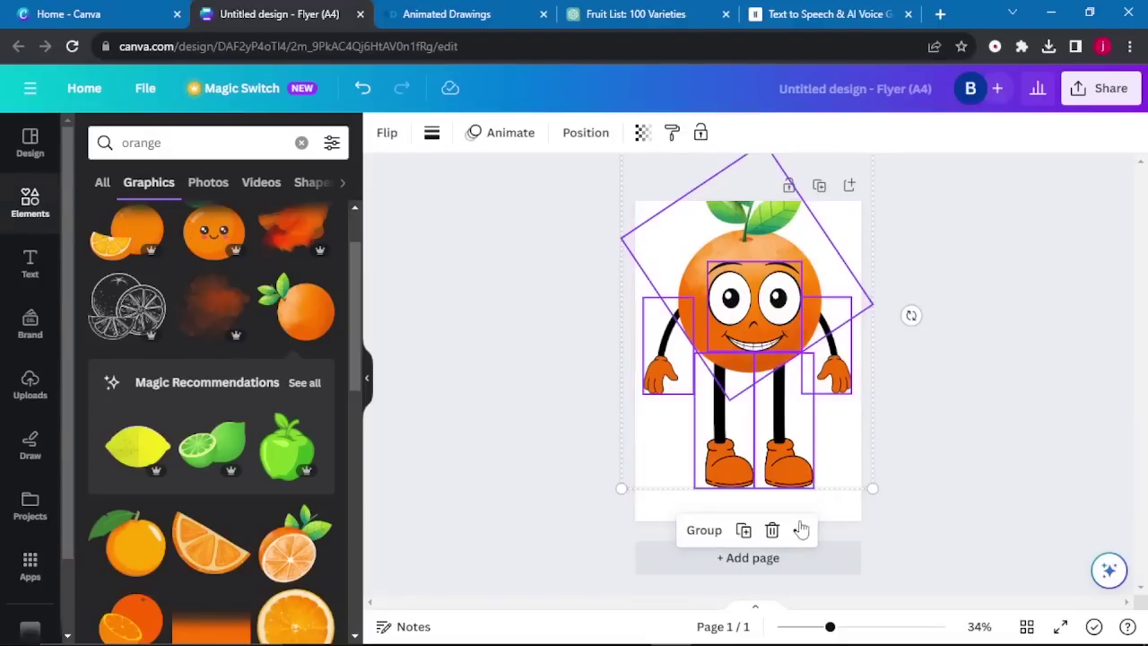
Group all of the character's pieces together, then ungroup them back into separate parts
{"action": "left_click", "coordinate": [695, 531]}
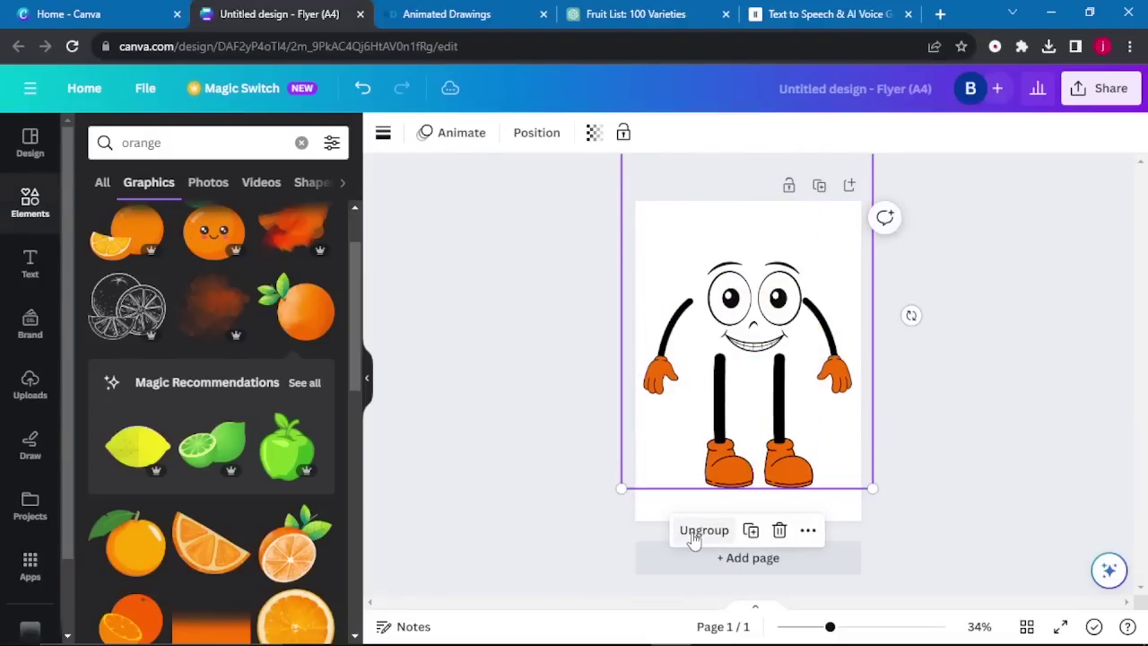
{"action": "left_click", "coordinate": [959, 356]}
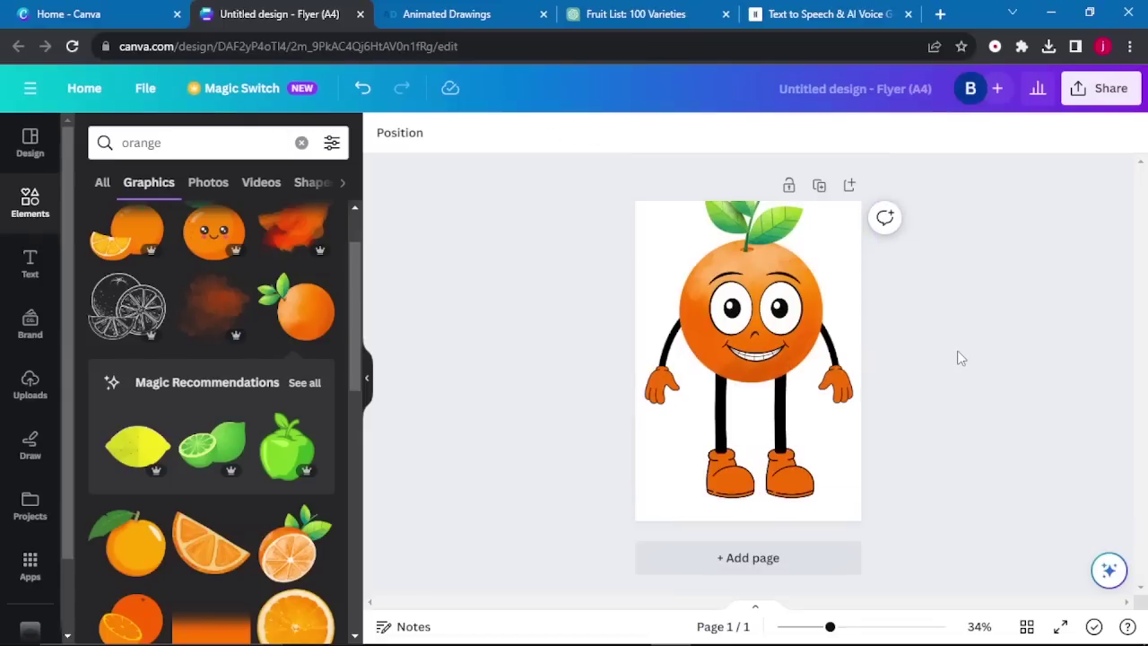
{"action": "left_click", "coordinate": [778, 473]}
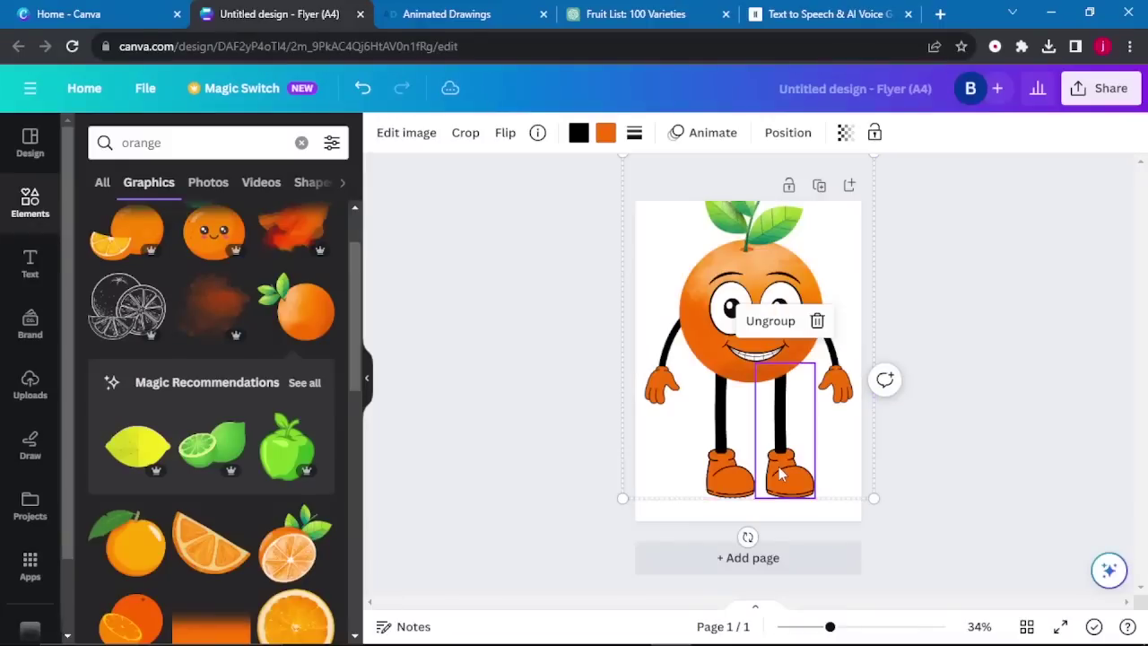
{"action": "left_click", "coordinate": [770, 320]}
{"action": "left_click", "coordinate": [834, 459]}
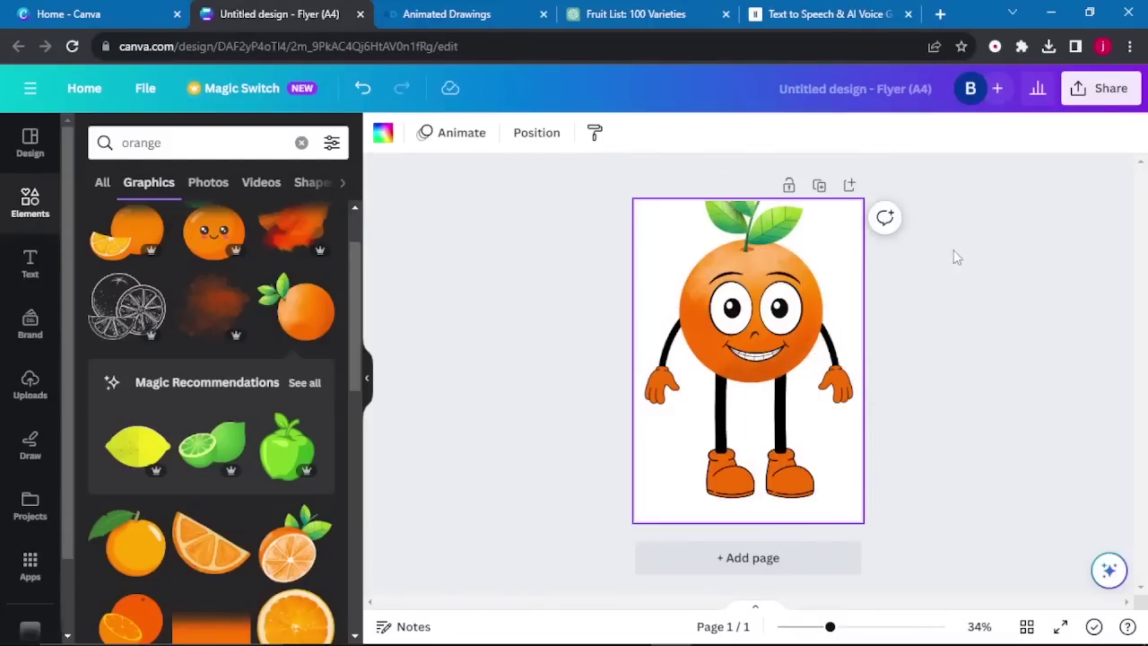
Download the orange character page as a PNG, Untitled design (76).png
{"action": "left_click", "coordinate": [1096, 94]}
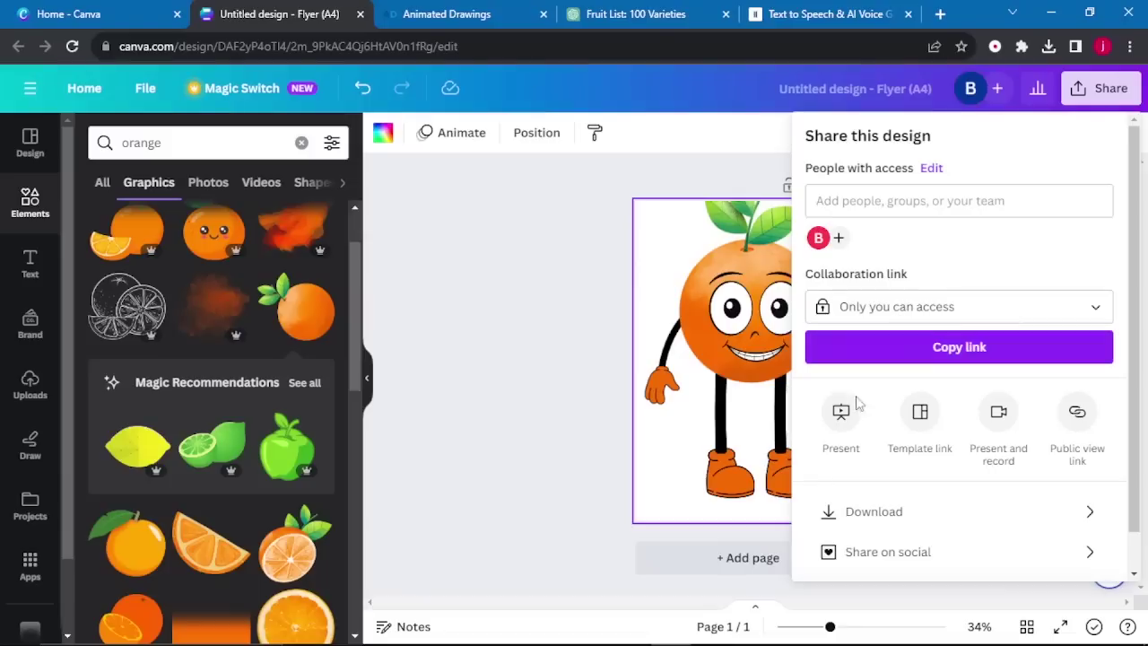
{"action": "left_click", "coordinate": [859, 511]}
{"action": "left_click", "coordinate": [888, 406]}
{"action": "left_click", "coordinate": [536, 408]}
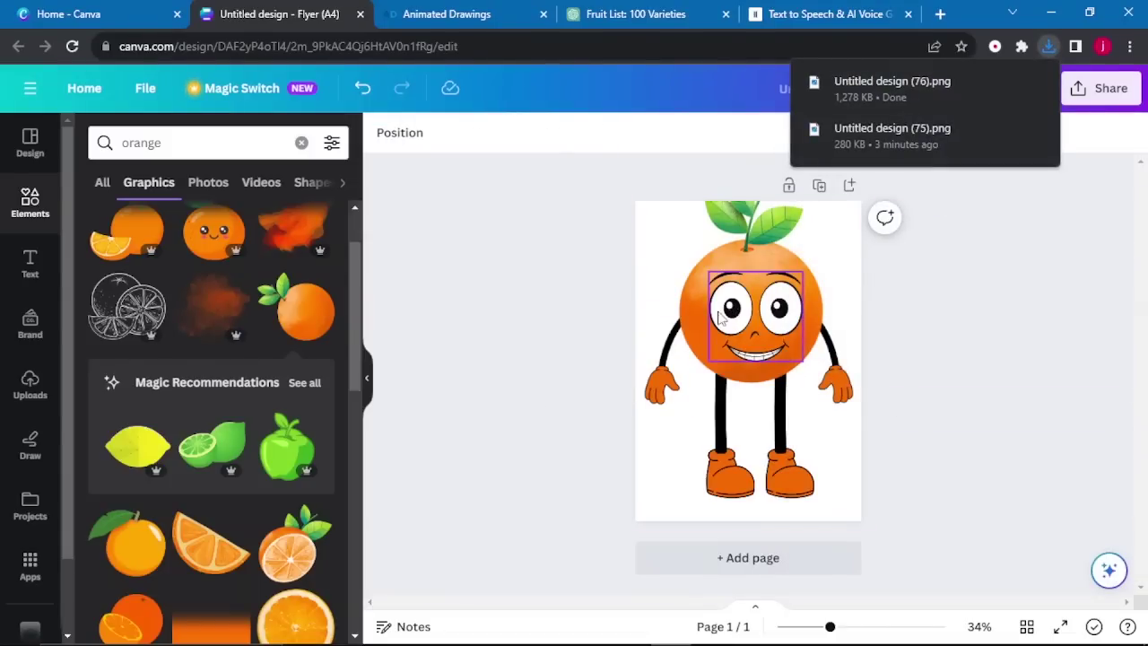
{"action": "left_click", "coordinate": [730, 314]}
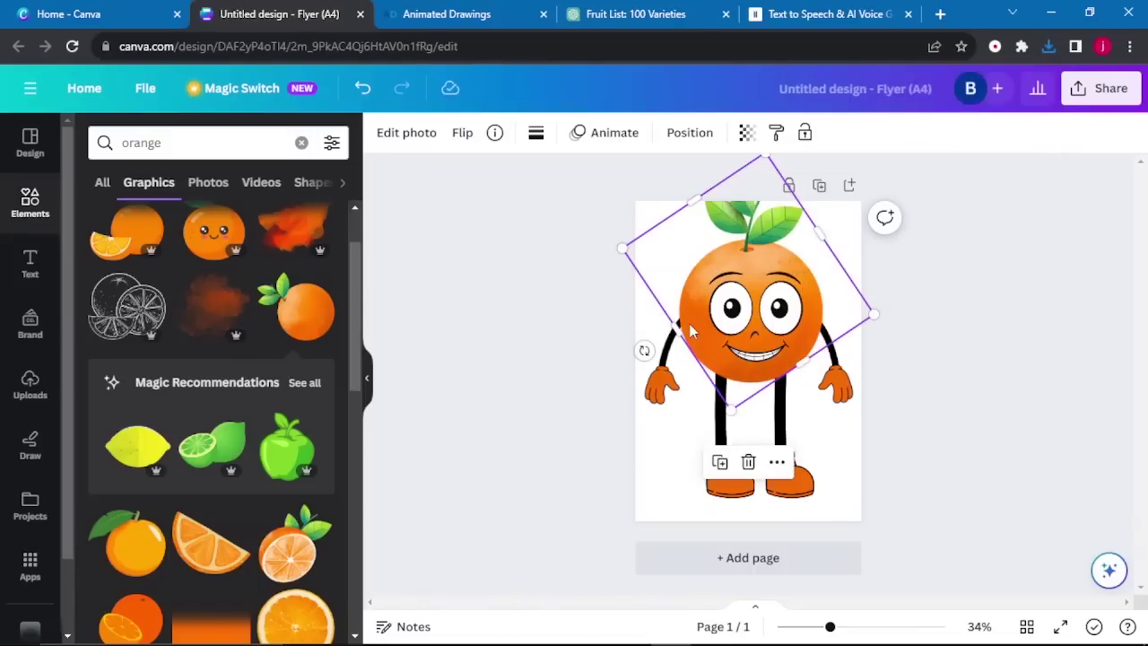
Delete the orange body, move the face down, begin a banana search, and switch to Animated Drawings
{"action": "key", "text": "Delete"}
{"action": "left_click_drag", "start_coordinate": [749, 318], "coordinate": [738, 453]}
{"action": "left_click", "coordinate": [176, 142]}
{"action": "key", "text": "BackSpace"}
{"action": "key", "text": "BackSpace"}
{"action": "key", "text": "BackSpace"}
{"action": "key", "text": "BackSpace"}
{"action": "key", "text": "BackSpace"}
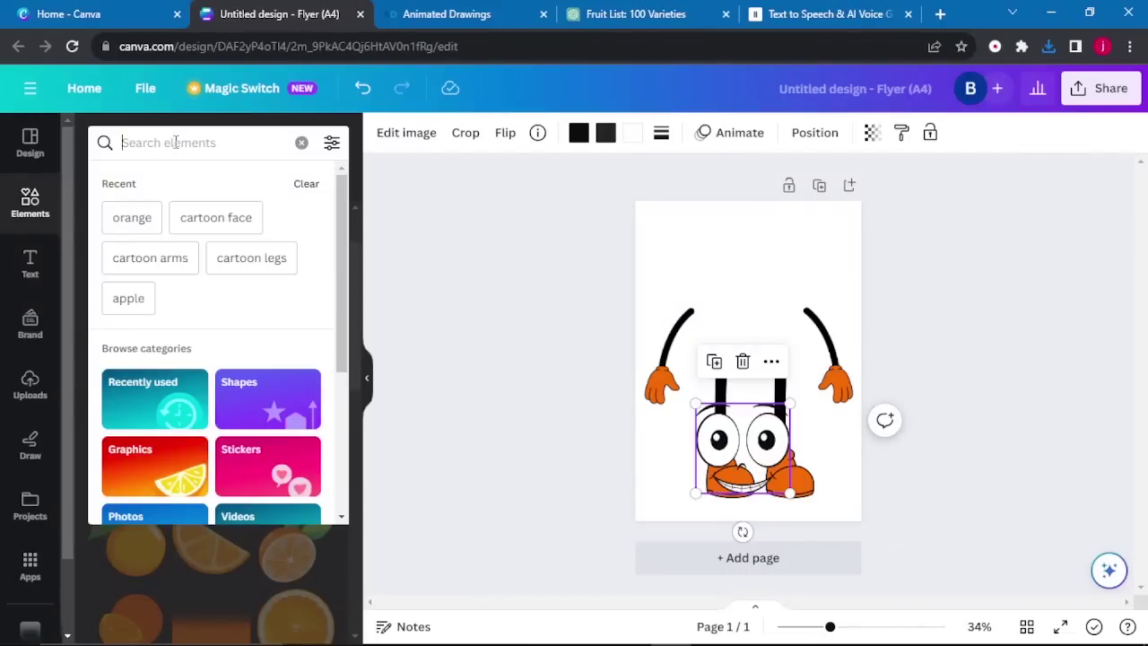
{"action": "type", "text": "banana"}
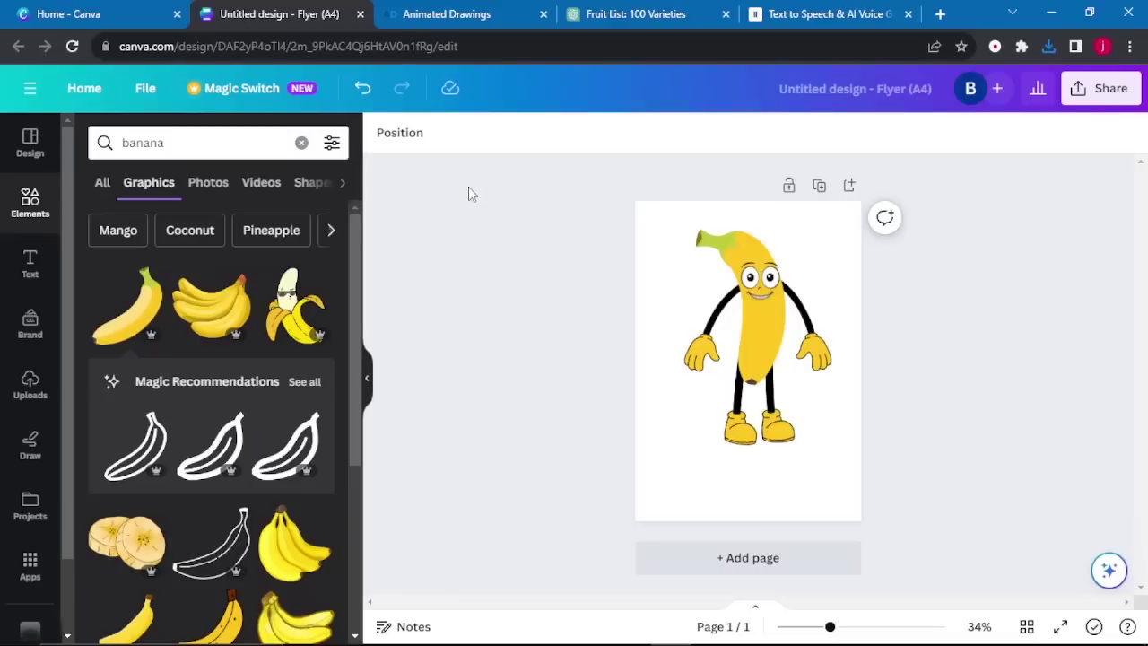
{"action": "key", "text": "ctrl+Tab"}
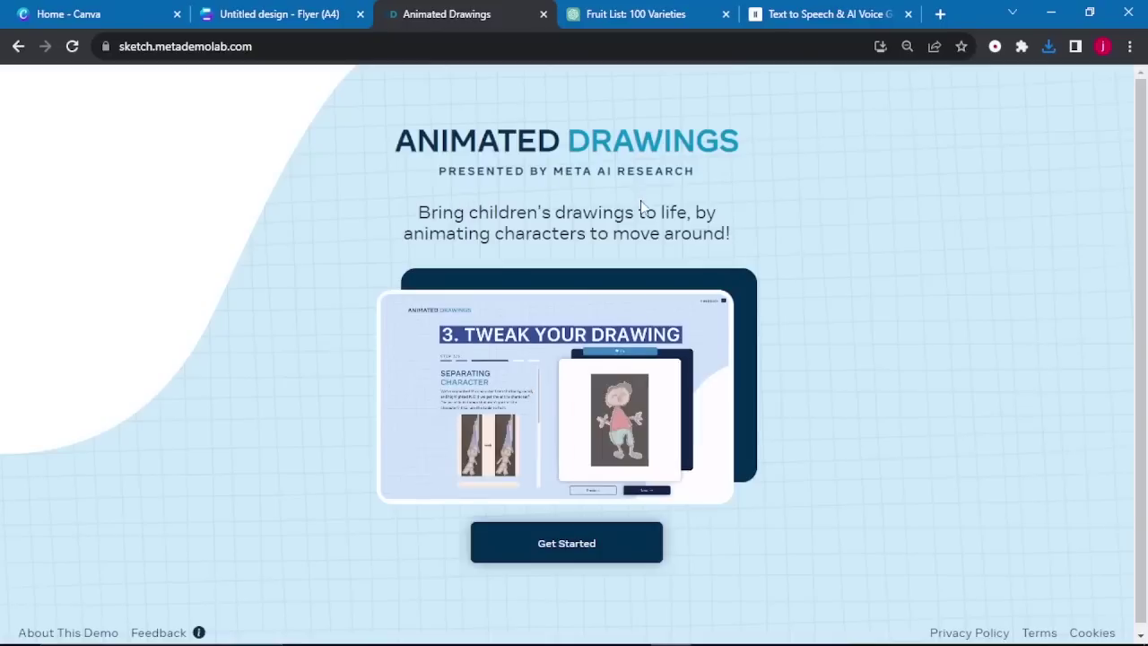
Upload the red apple character picture and widen the bounding box to enclose the whole apple
{"action": "left_click", "coordinate": [526, 554]}
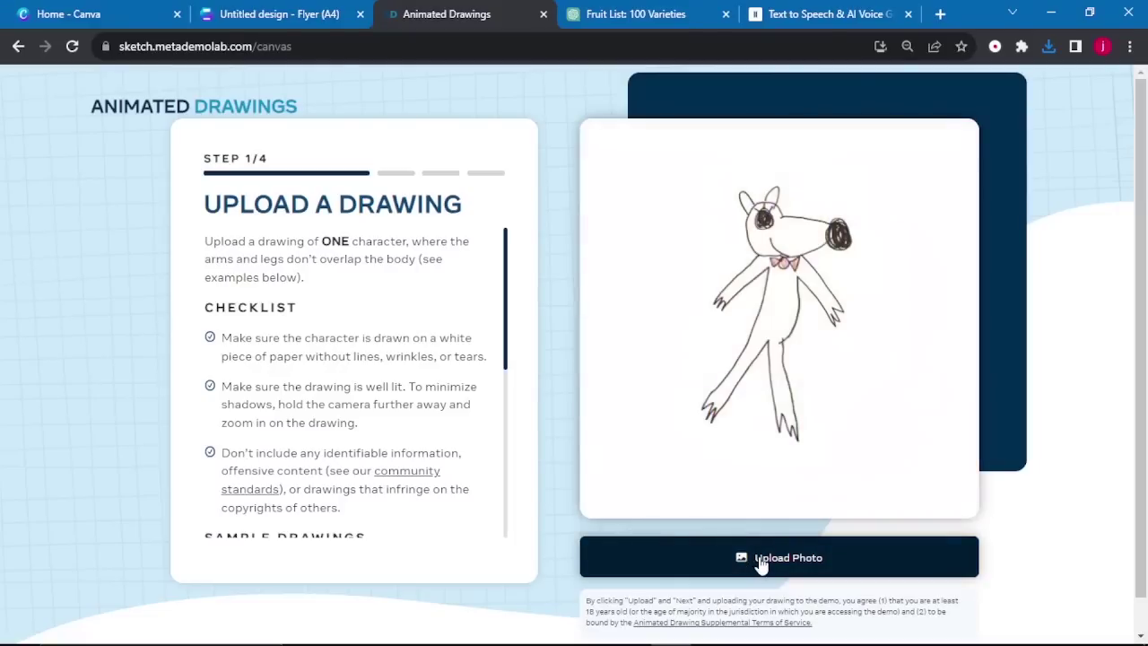
{"action": "left_click", "coordinate": [760, 562]}
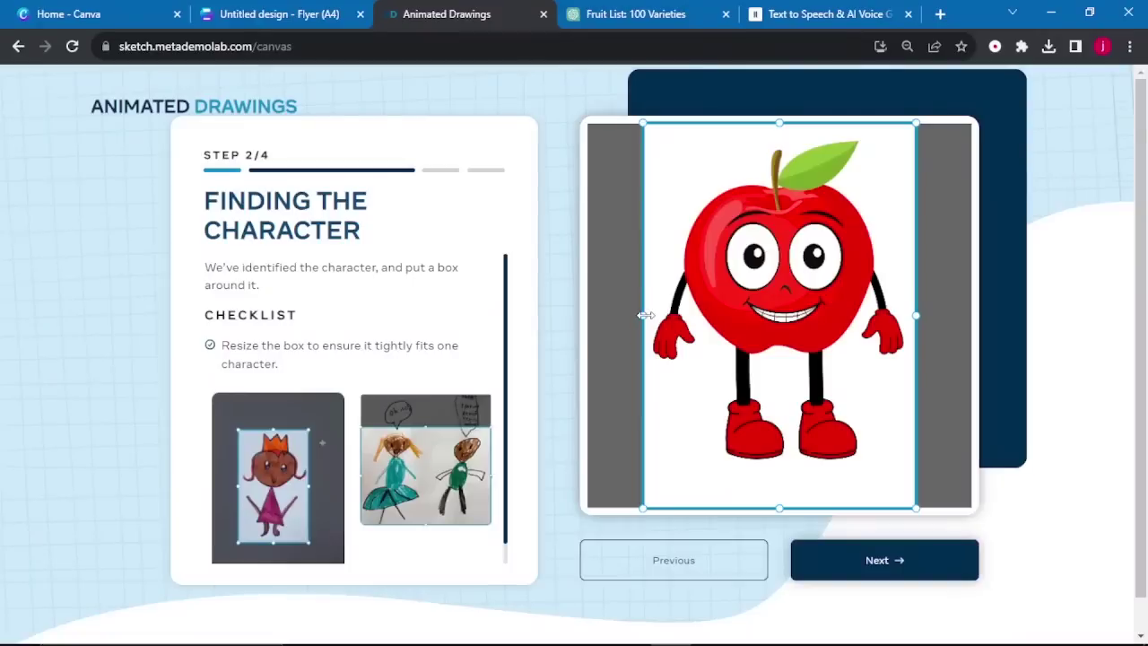
{"action": "mouse_move", "coordinate": [645, 315]}
{"action": "left_mouse_down"}
{"action": "mouse_move", "coordinate": [627, 314]}
{"action": "mouse_move", "coordinate": [641, 315]}
{"action": "left_mouse_up"}
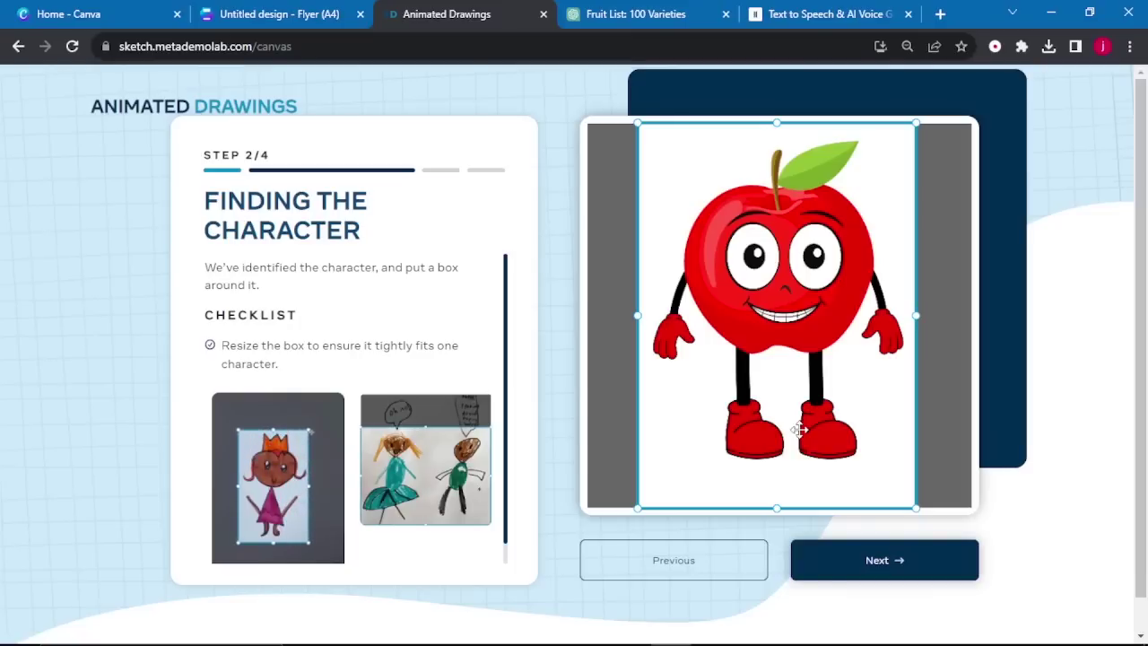
Confirm the character box and advance to Step 3/4, Separating Character
{"action": "left_click", "coordinate": [884, 582]}
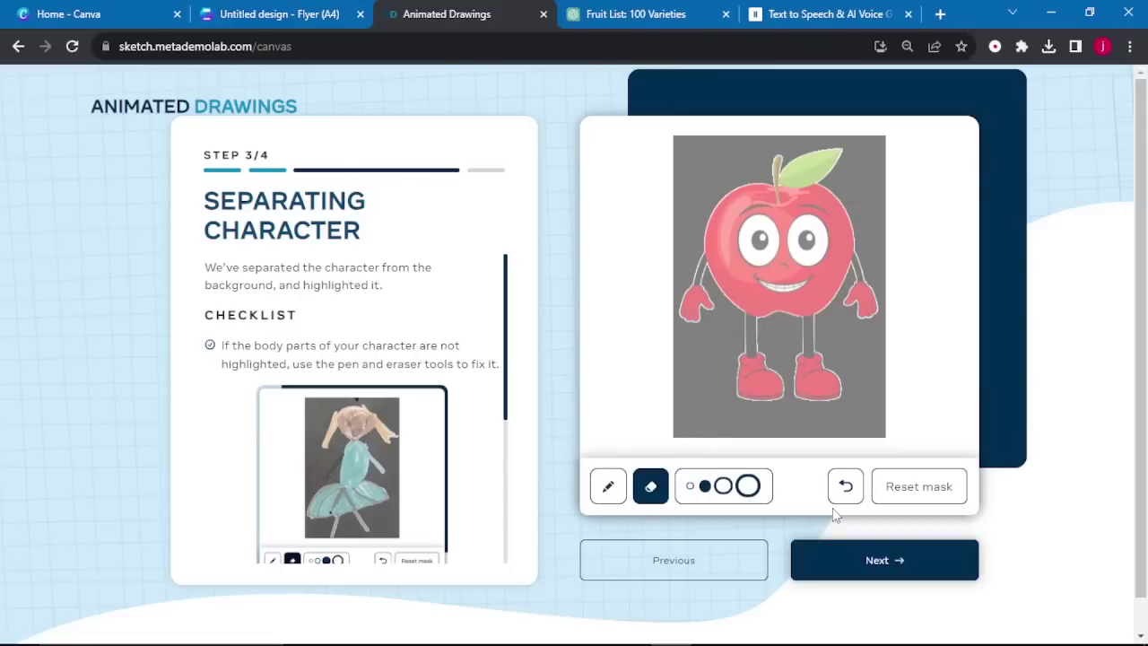
Accept the apple's separated mask and move the left ankle joint into the shoe
{"action": "left_click", "coordinate": [845, 567]}
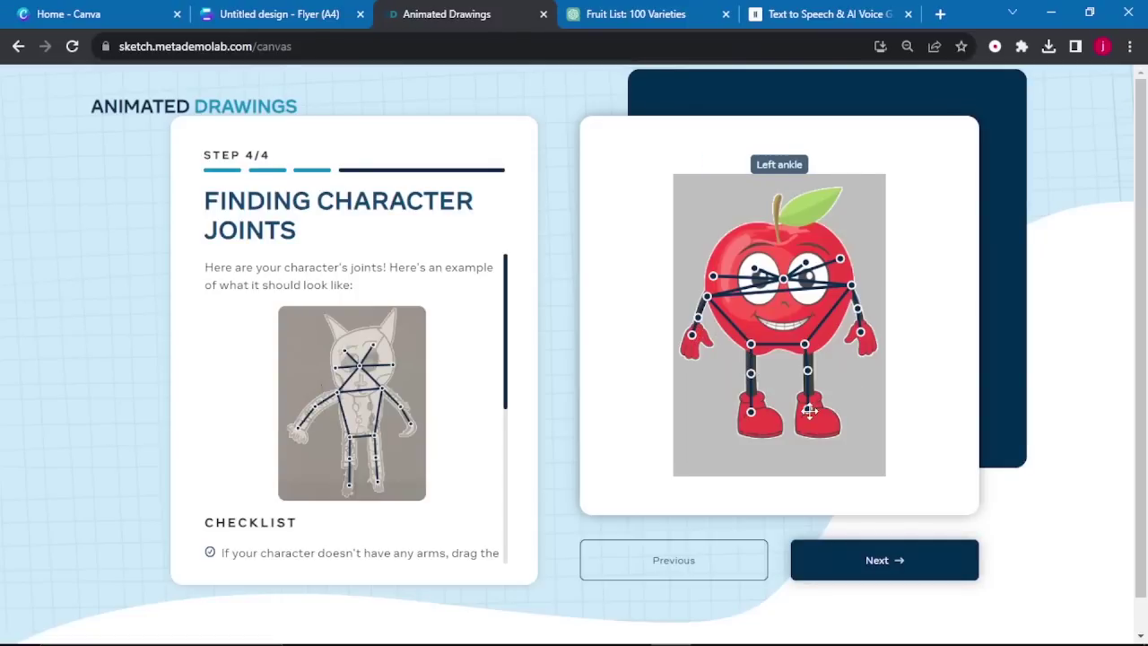
{"action": "left_click_drag", "start_coordinate": [808, 411], "coordinate": [812, 410]}
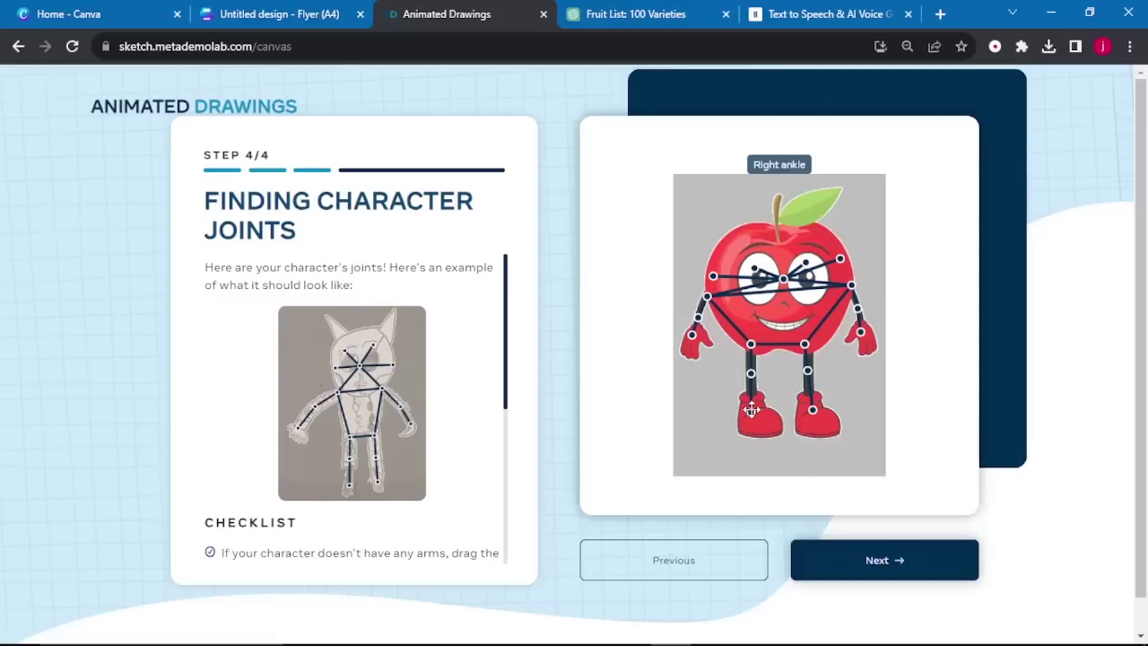
Confirm the apple's joints, apply the first motion, and play it full screen
{"action": "left_click", "coordinate": [859, 576]}
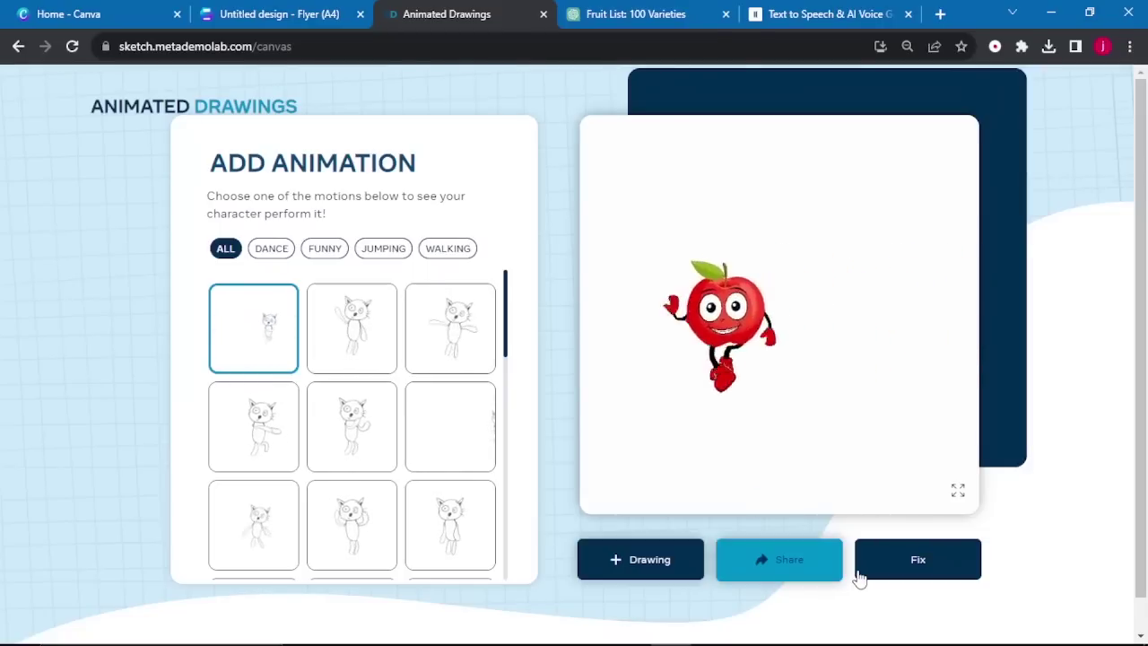
{"action": "left_click", "coordinate": [248, 335]}
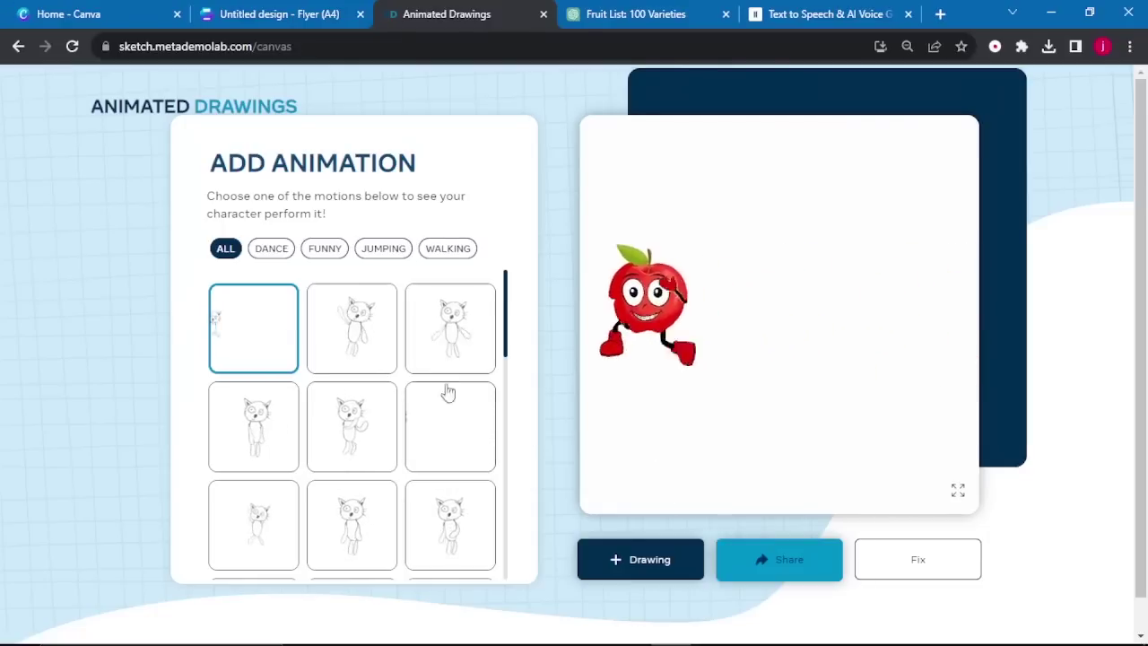
{"action": "left_click", "coordinate": [956, 489]}
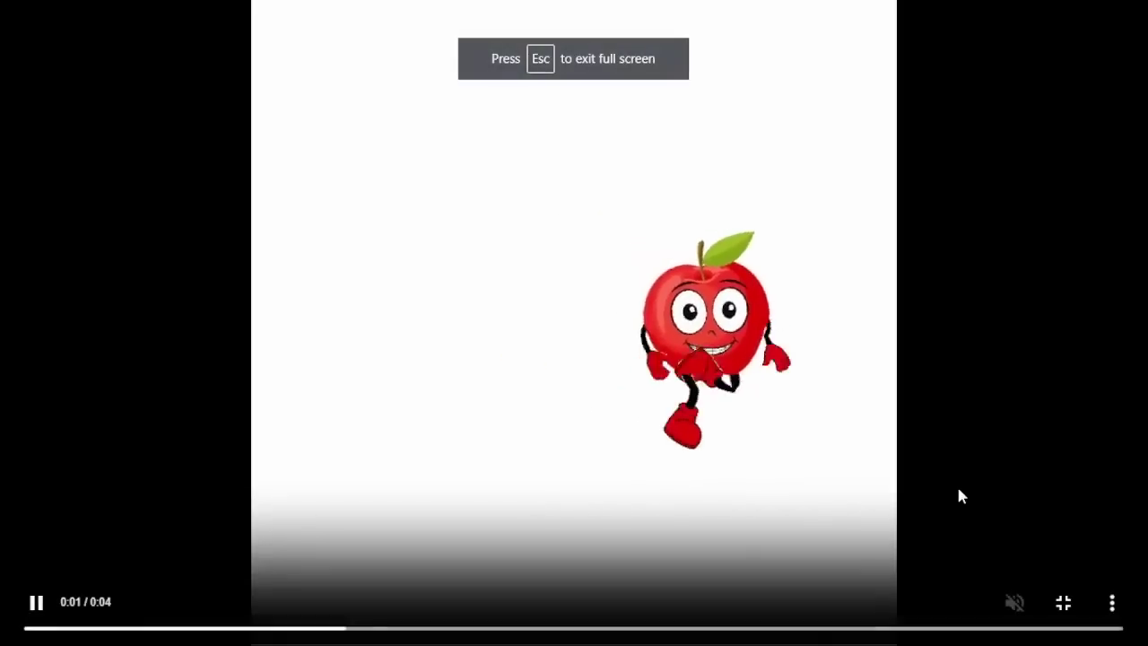
Download the running jump animation as an MP4, then leave full screen
{"action": "left_click", "coordinate": [1114, 616]}
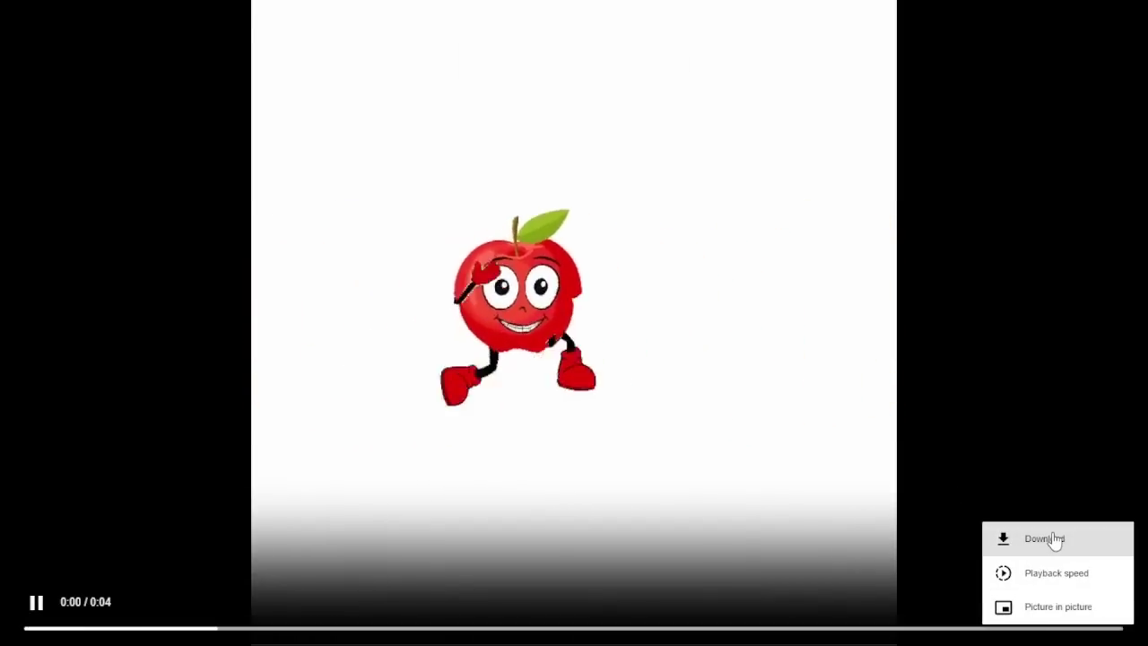
{"action": "left_click", "coordinate": [1055, 539]}
{"action": "left_click", "coordinate": [1063, 604]}
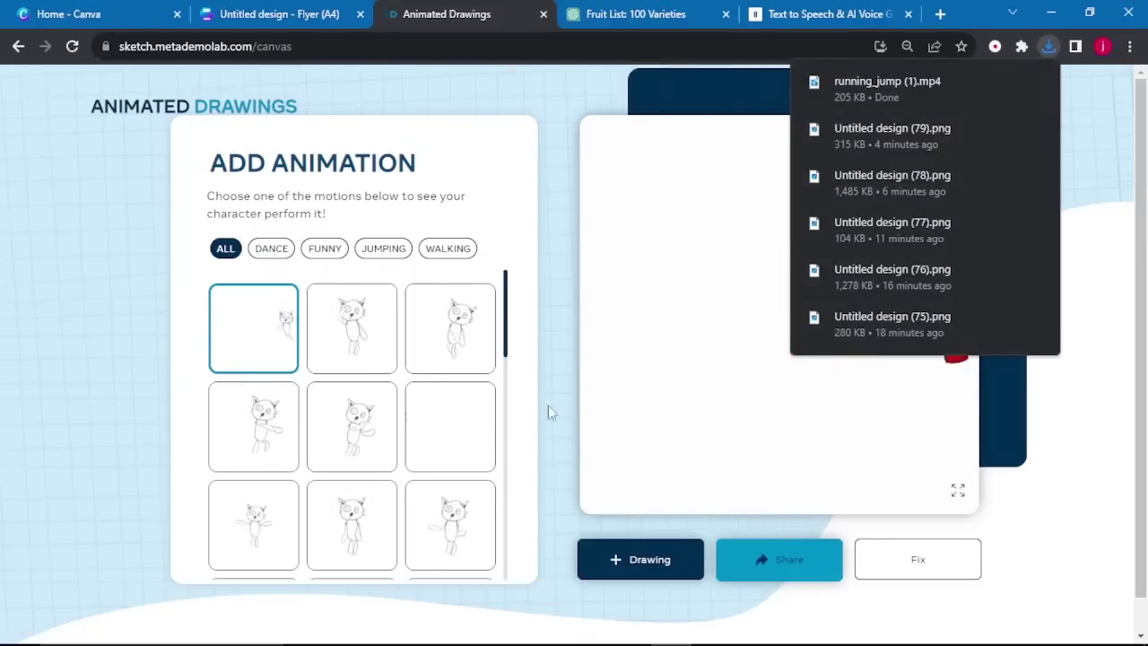
Apply the second motion and download the waving hello animation as an MP4
{"action": "left_click", "coordinate": [328, 330]}
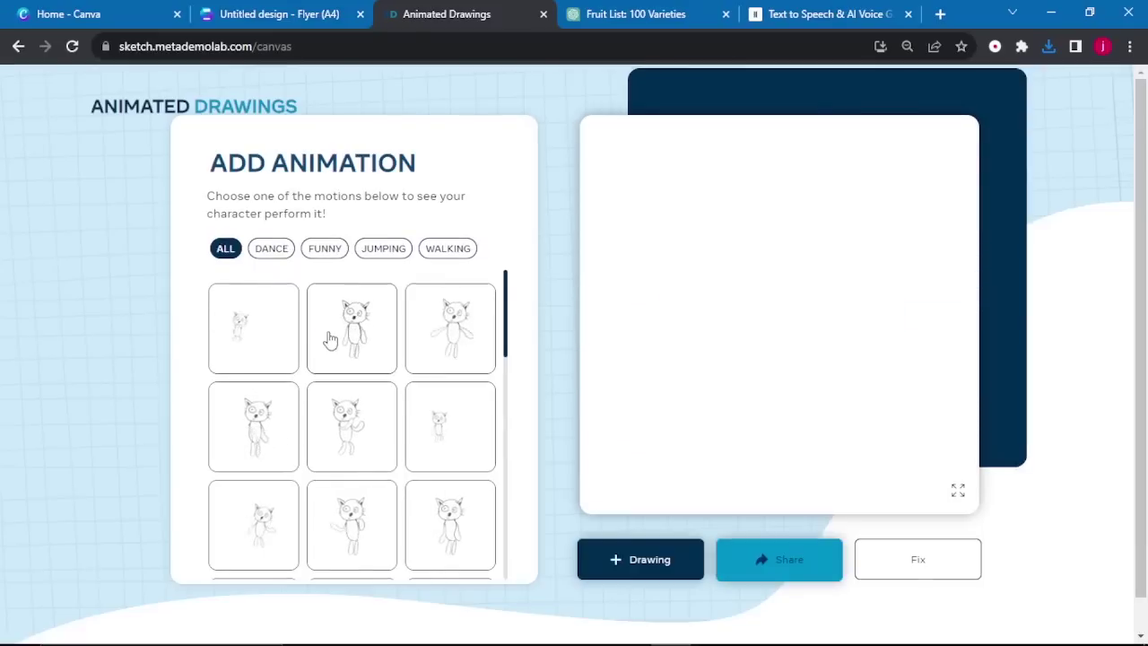
{"action": "left_click", "coordinate": [958, 496]}
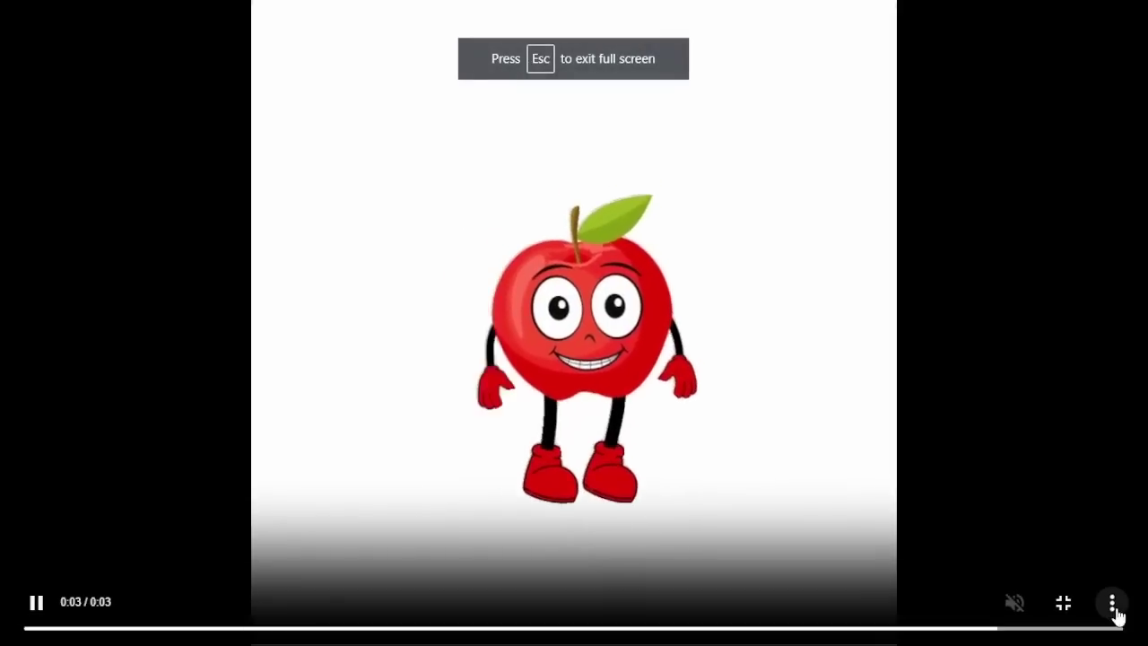
{"action": "left_click", "coordinate": [1113, 601]}
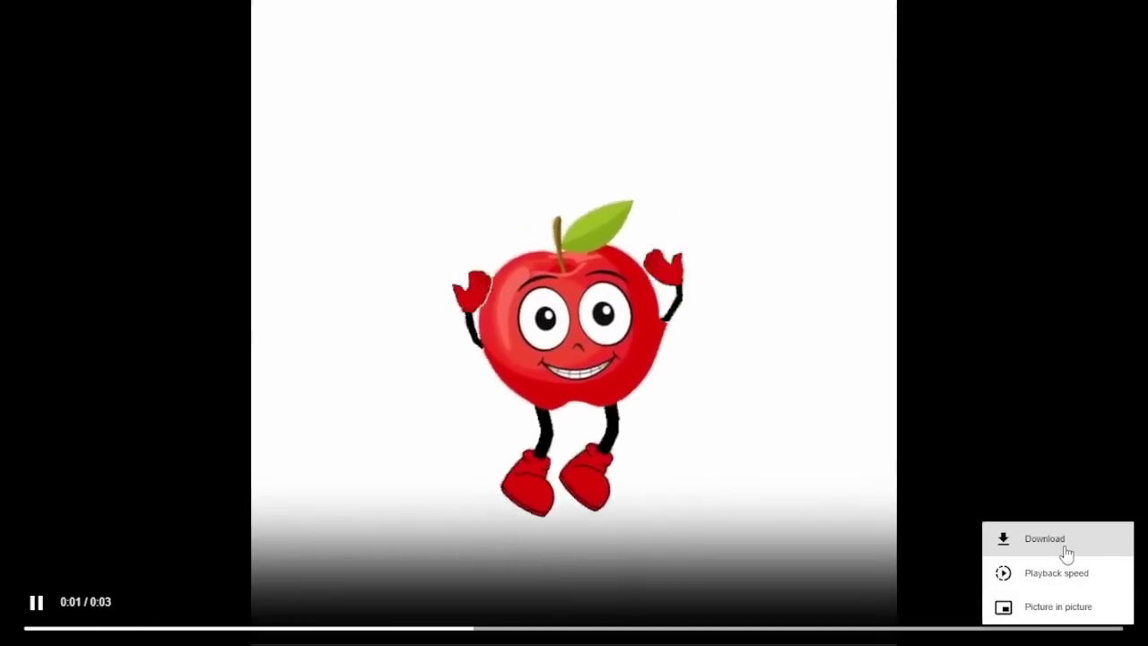
{"action": "left_click", "coordinate": [1066, 549]}
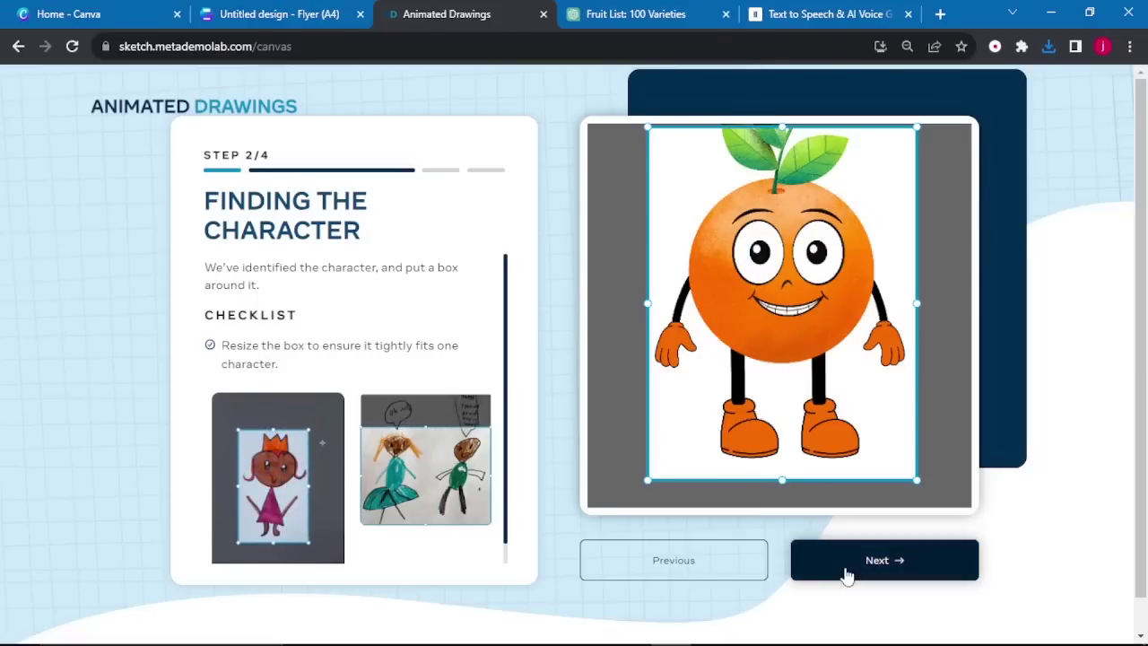
Accept the fruit character's bounding box and mask, then switch to ElevenLabs text-to-speech
{"action": "left_click", "coordinate": [846, 575]}
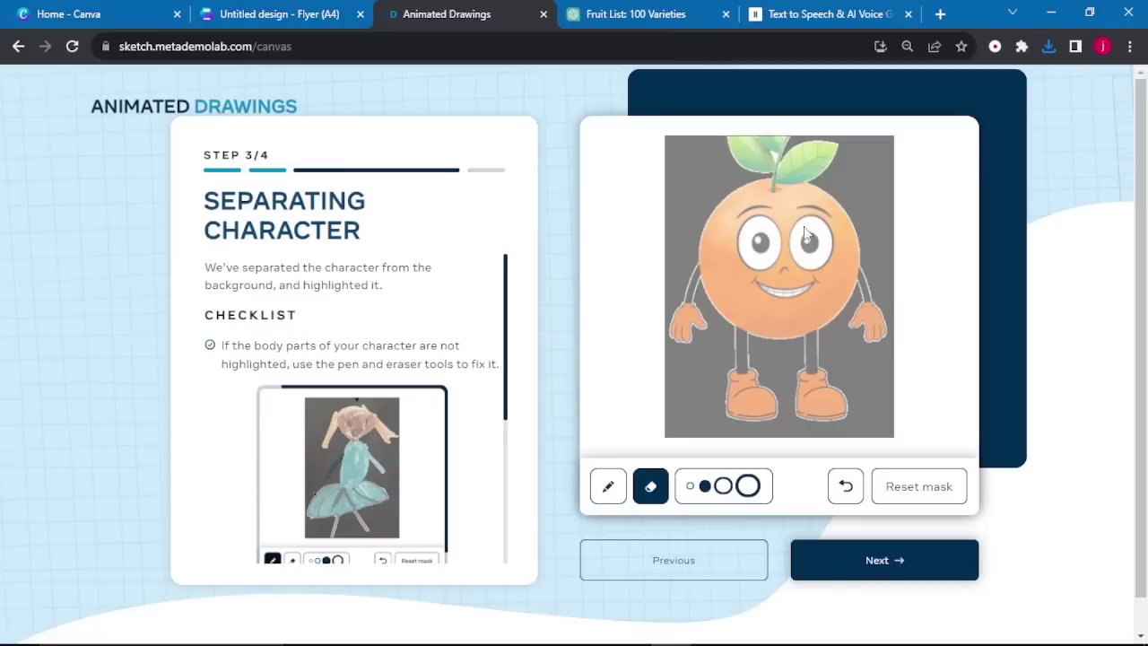
{"action": "left_click", "coordinate": [857, 561]}
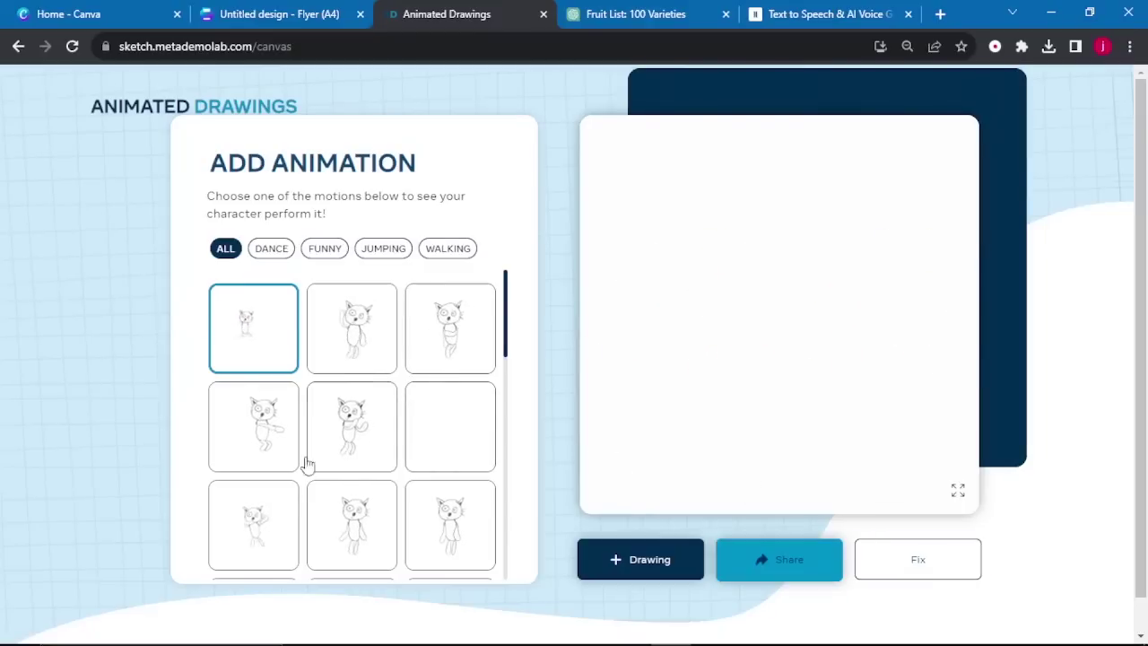
{"action": "scroll", "coordinate": [325, 376], "scroll_direction": "down", "scroll_amount": 1}
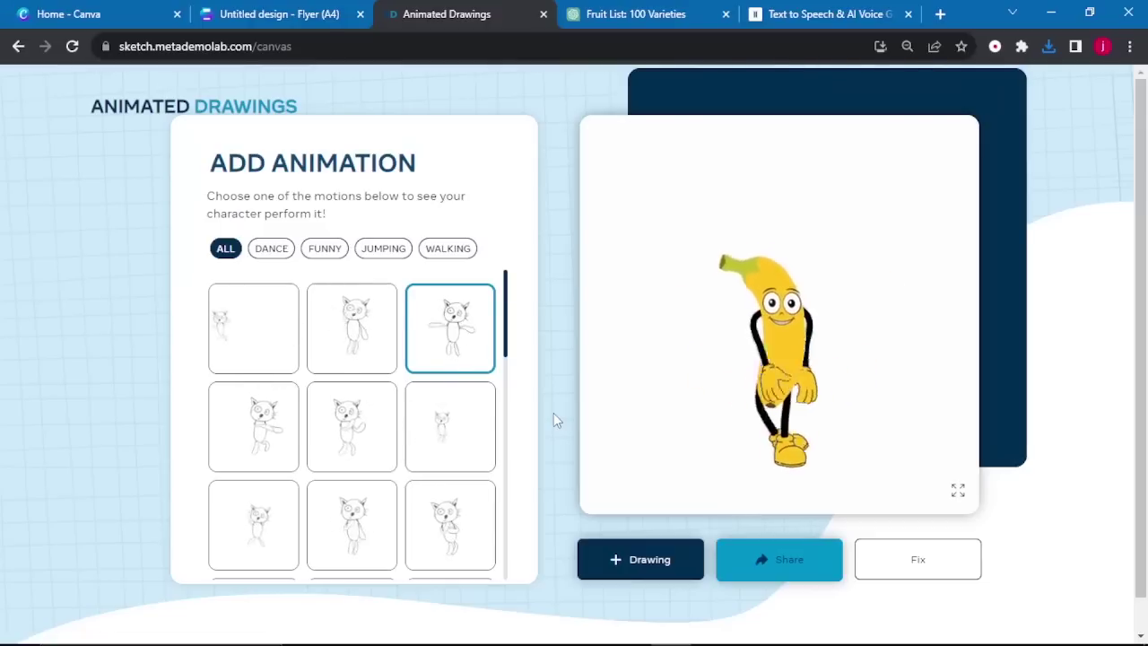
{"action": "left_click", "coordinate": [852, 16]}
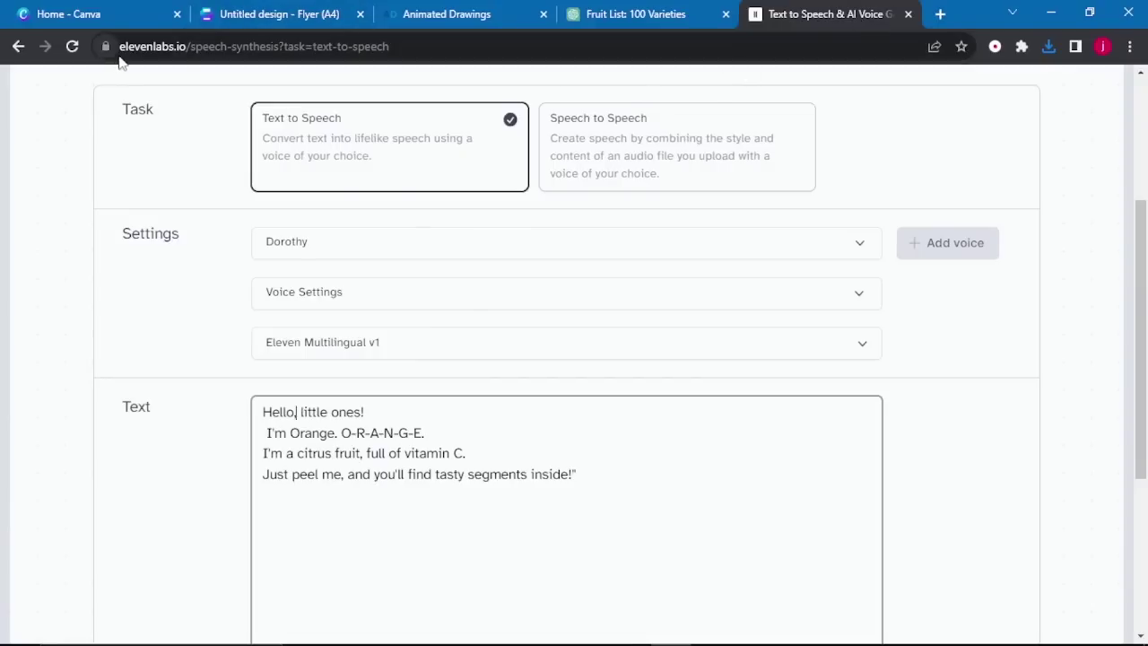
Look over the Orange voiceover script, then switch to the Fruit List: 100 Varieties chat
{"action": "scroll", "coordinate": [201, 149], "scroll_direction": "up", "scroll_amount": 3}
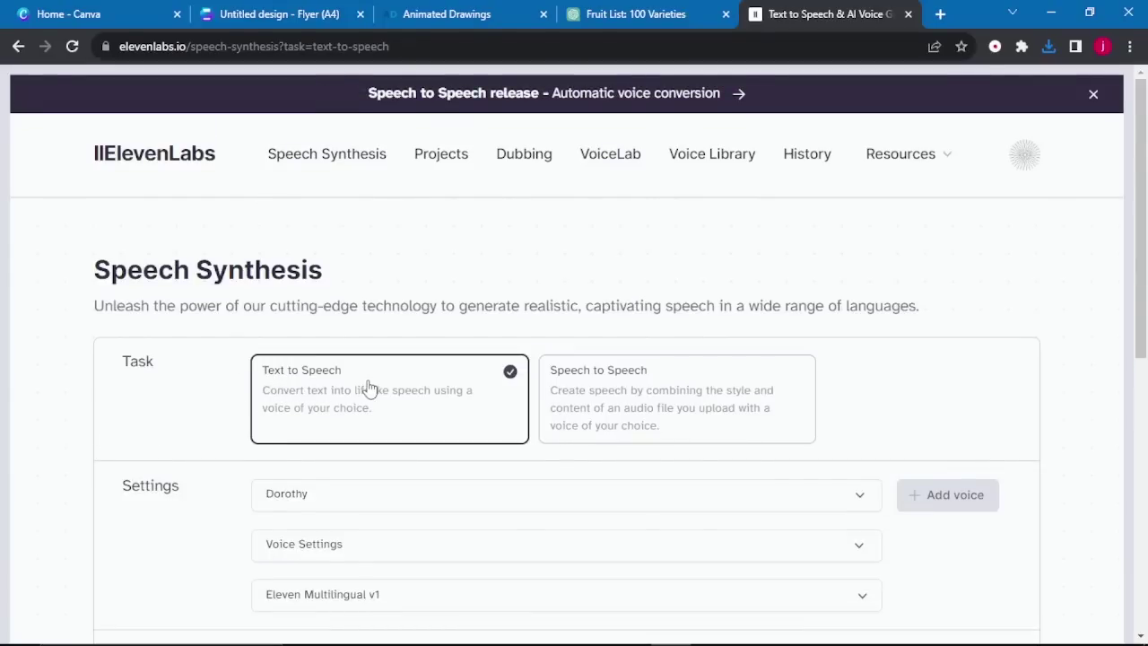
{"action": "scroll", "coordinate": [367, 388], "scroll_direction": "down", "scroll_amount": 2}
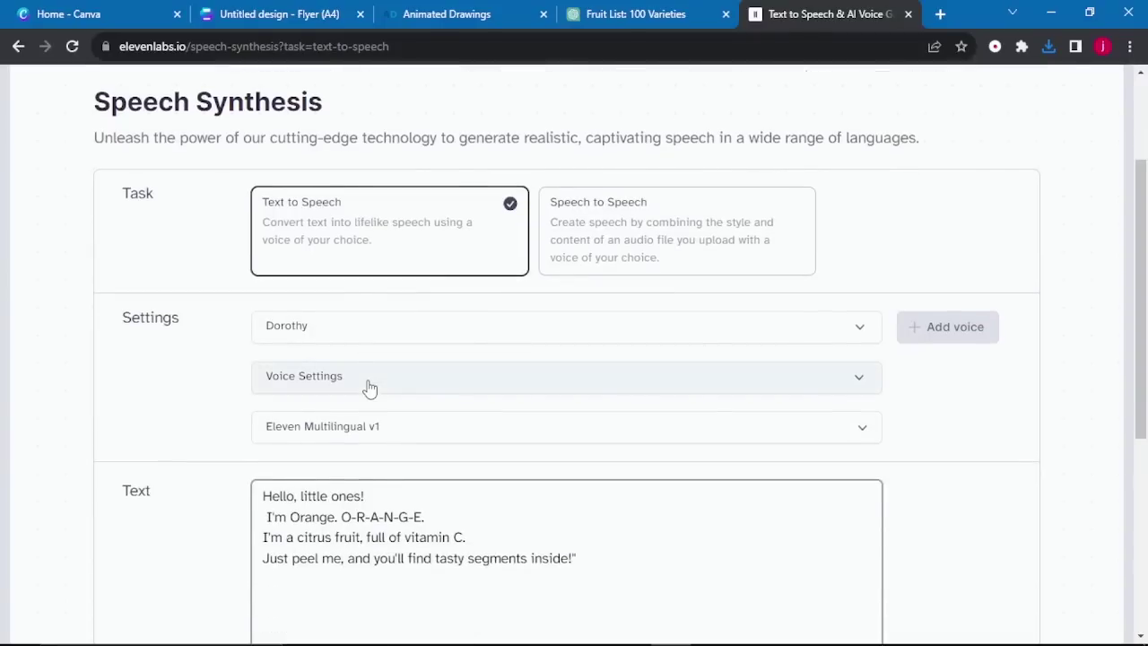
{"action": "scroll", "coordinate": [367, 388], "scroll_direction": "up", "scroll_amount": 2}
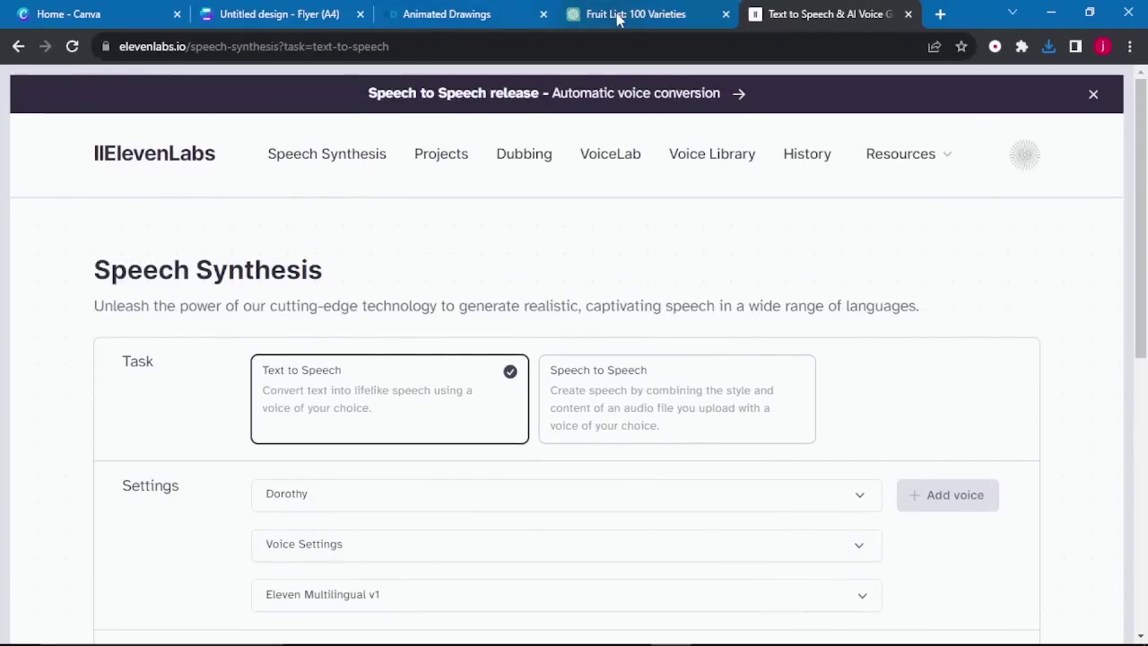
{"action": "left_click", "coordinate": [617, 16]}
Copy Apple's self-introduction from ChatGPT and paste it over the Orange script in ElevenLabs
{"action": "left_click_drag", "start_coordinate": [491, 251], "coordinate": [561, 303]}
{"action": "key", "text": "ctrl+c"}
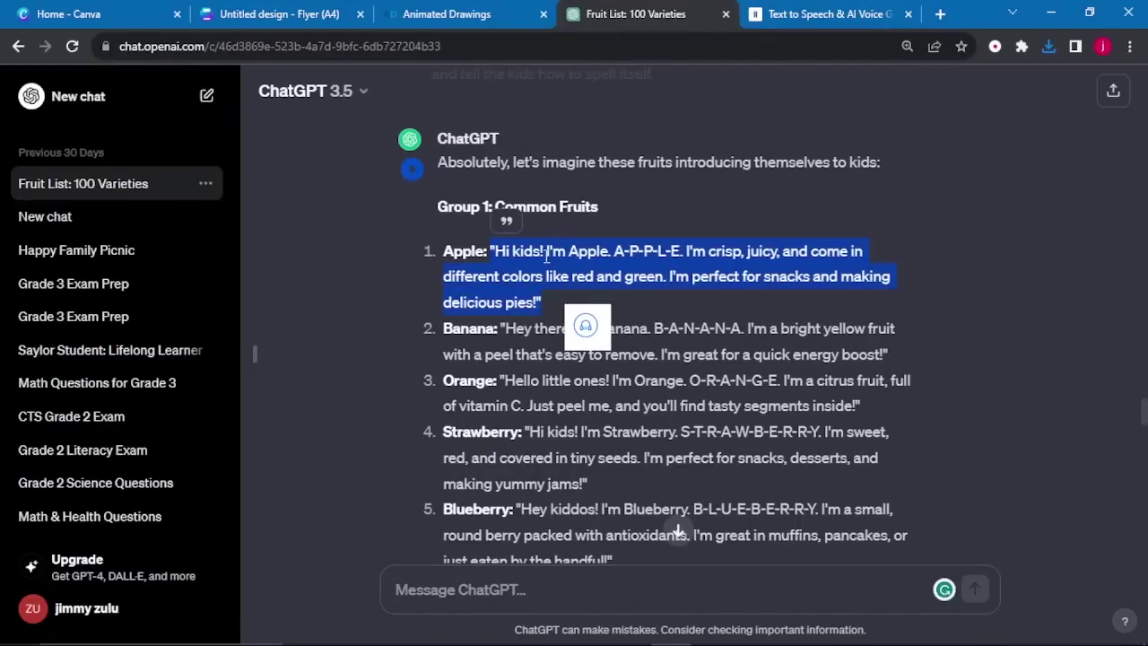
{"action": "key", "text": "ctrl+Tab"}
{"action": "scroll", "coordinate": [392, 463], "scroll_direction": "down", "scroll_amount": 3}
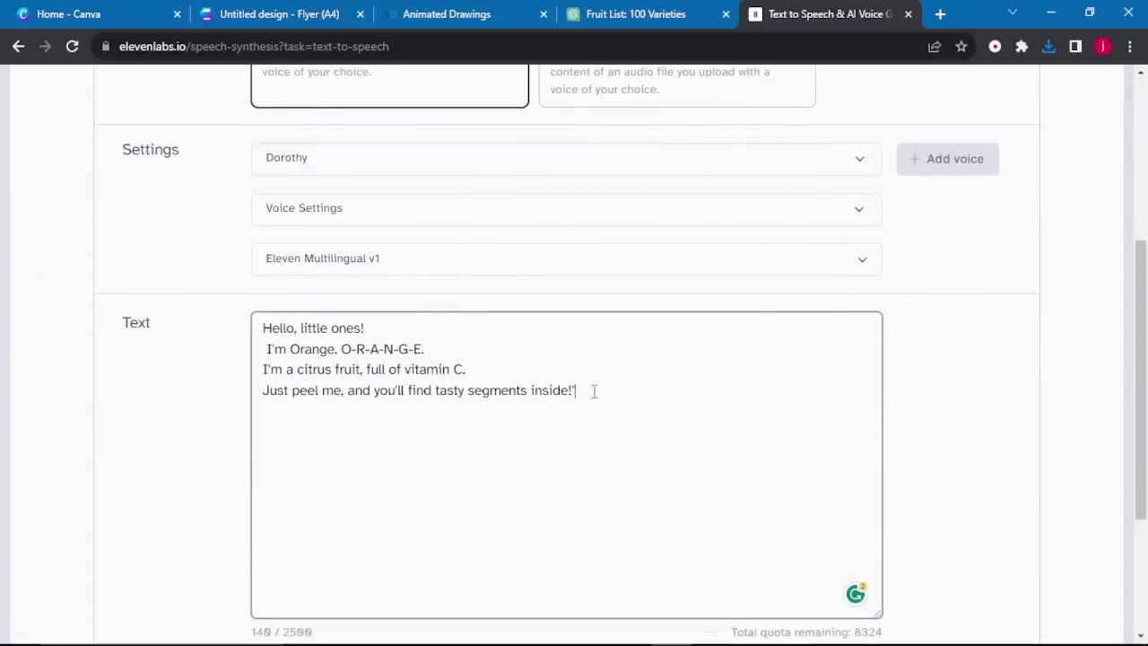
{"action": "left_click_drag", "start_coordinate": [593, 392], "coordinate": [216, 328]}
{"action": "key", "text": "ctrl+v"}
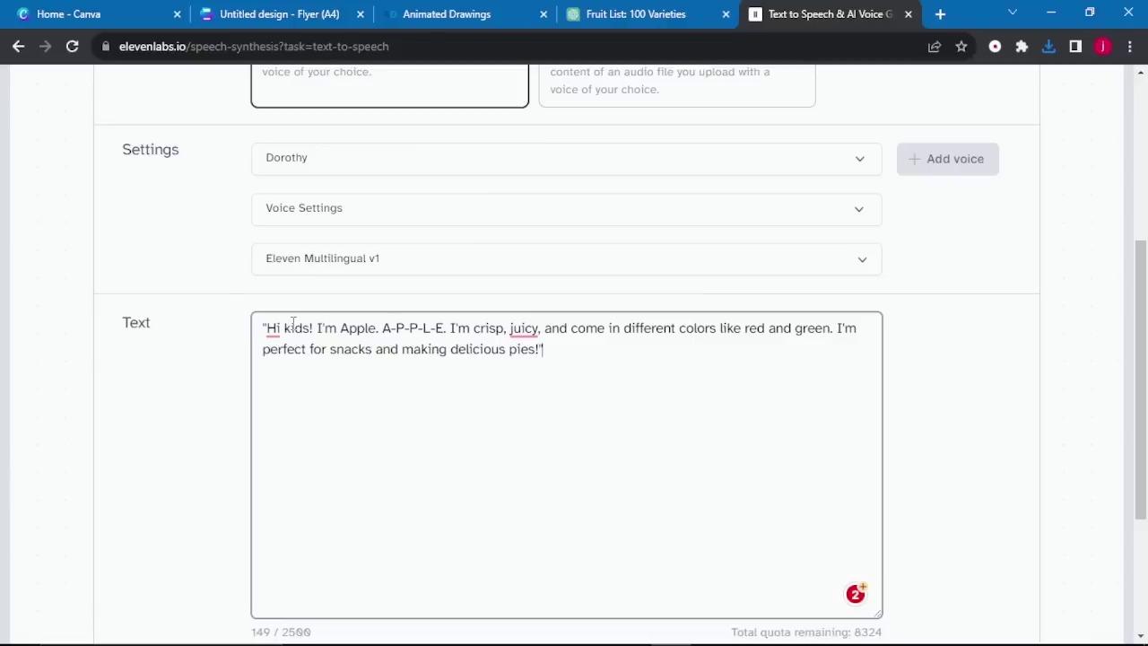
{"action": "mouse_move", "coordinate": [274, 330]}
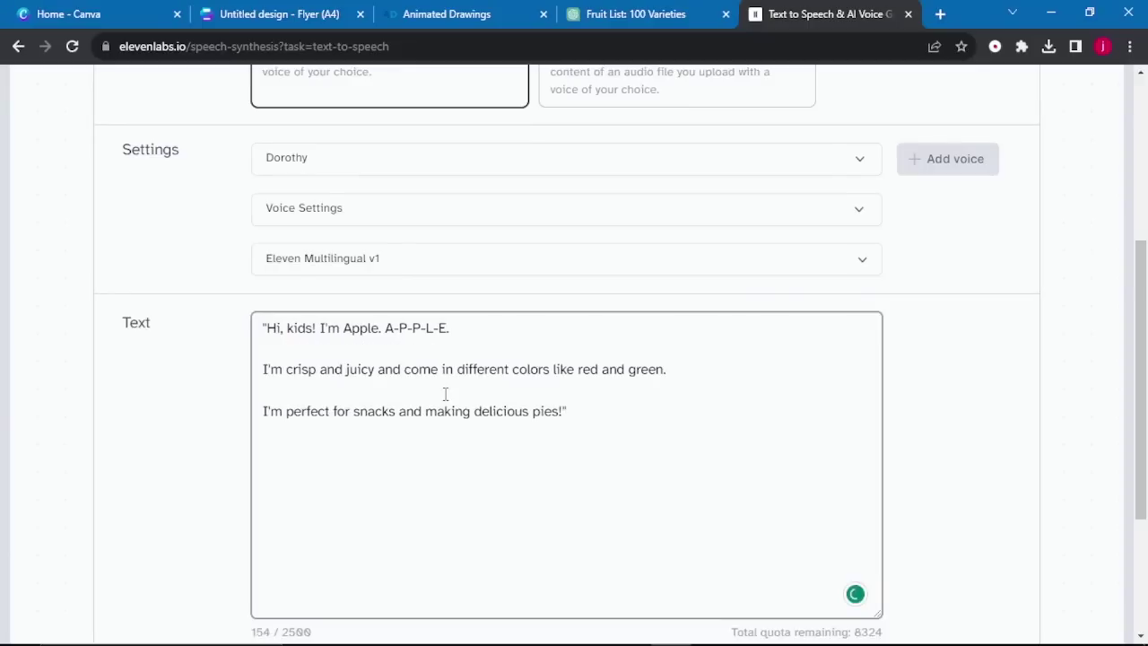
{"action": "scroll", "coordinate": [443, 394], "scroll_direction": "up", "scroll_amount": 4}
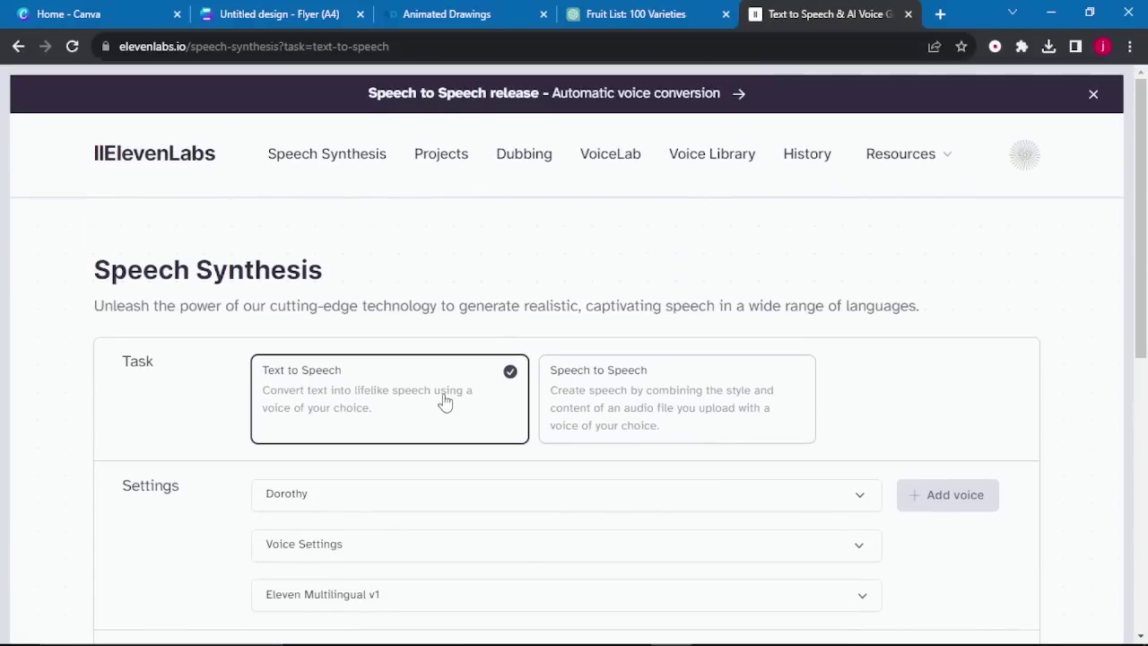
{"action": "scroll", "coordinate": [492, 359], "scroll_direction": "down", "scroll_amount": 2}
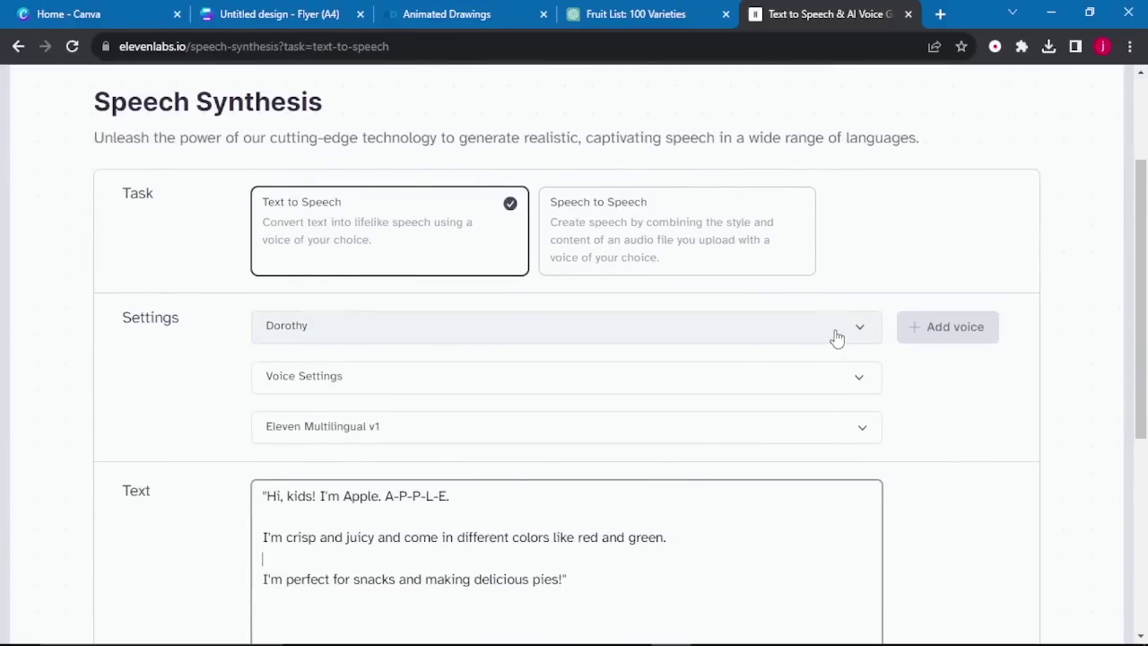
{"action": "left_click", "coordinate": [861, 328]}
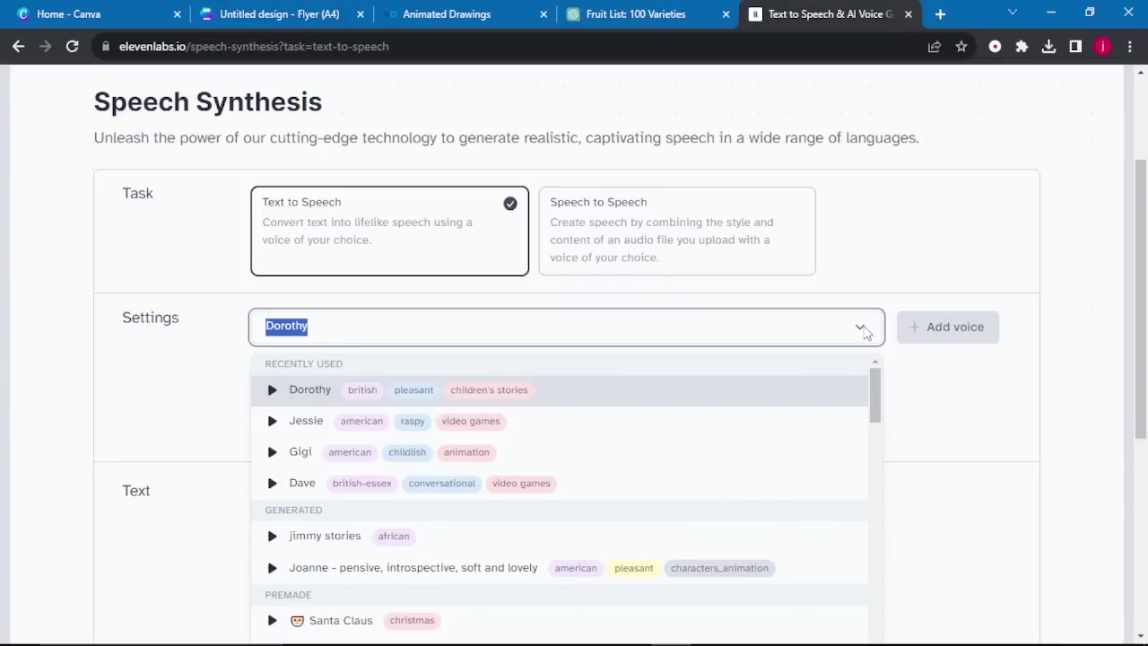
Browse the voice list and pick Gigi as the narrator for the Apple script
{"action": "scroll", "coordinate": [339, 402], "scroll_direction": "down", "scroll_amount": 6}
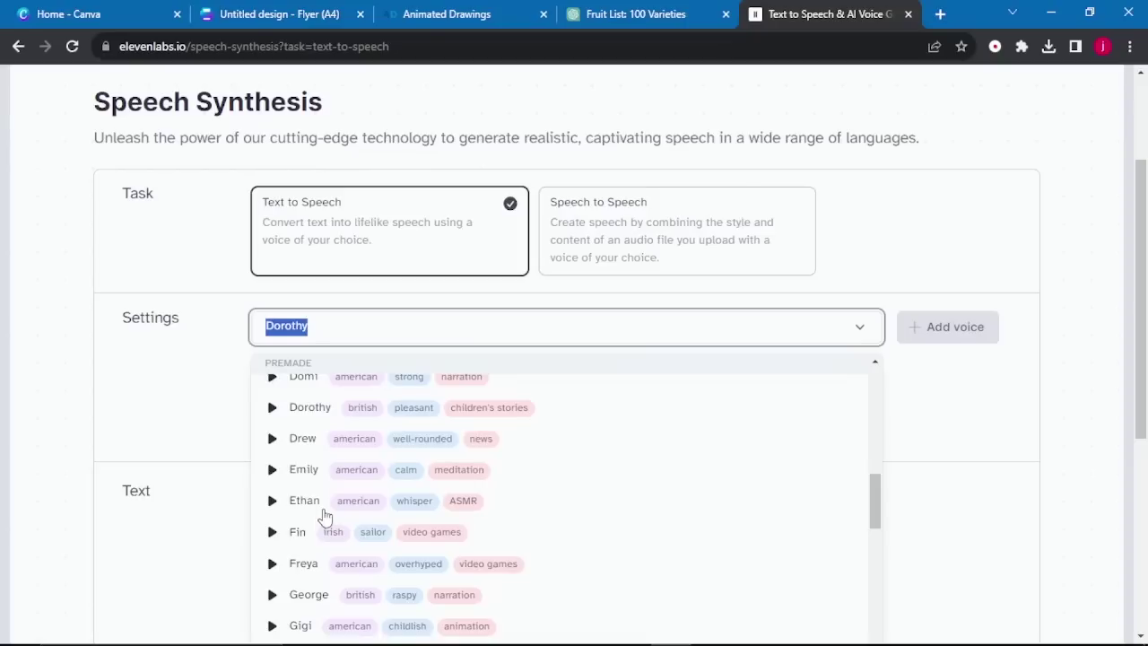
{"action": "scroll", "coordinate": [325, 518], "scroll_direction": "up", "scroll_amount": 8}
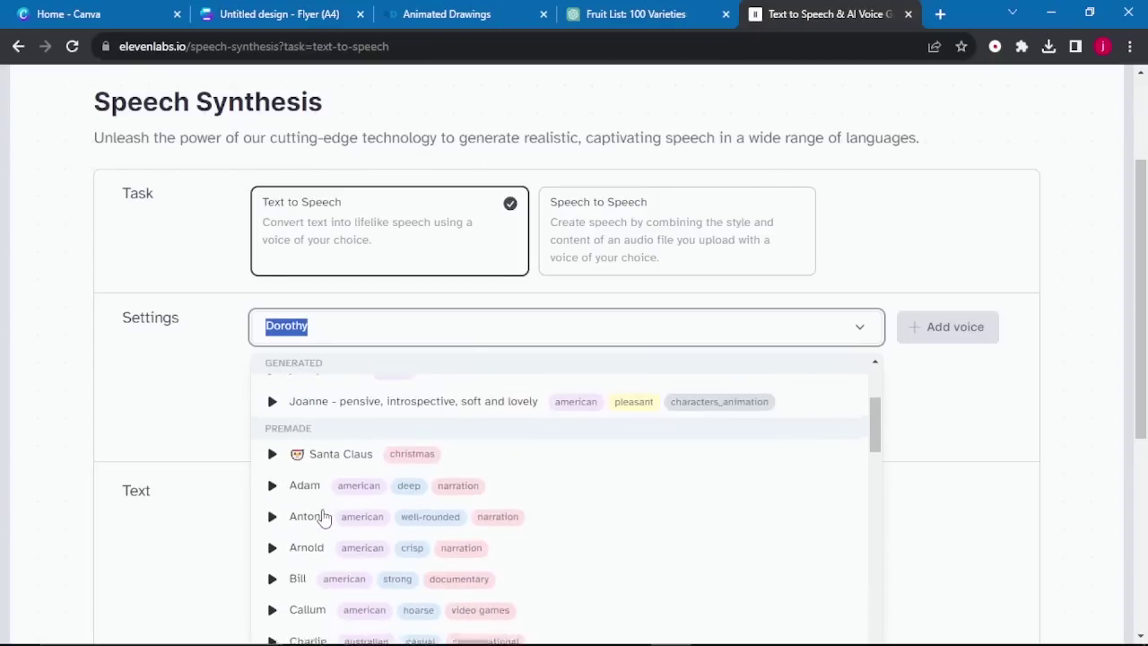
{"action": "scroll", "coordinate": [323, 510], "scroll_direction": "up", "scroll_amount": 1}
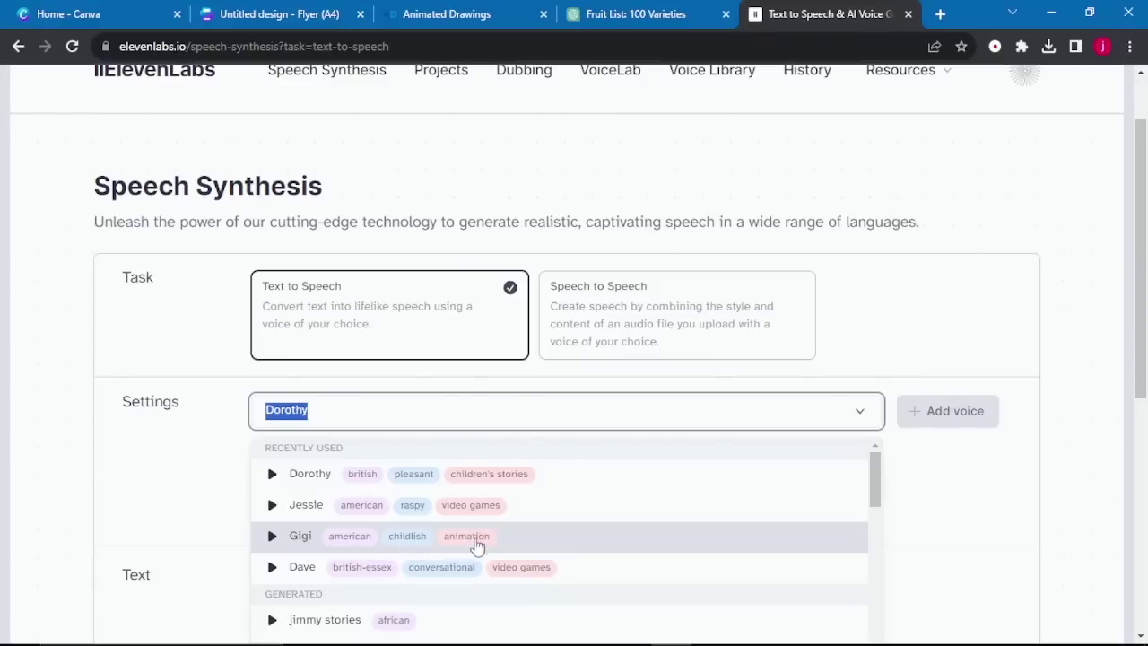
{"action": "left_click", "coordinate": [339, 536]}
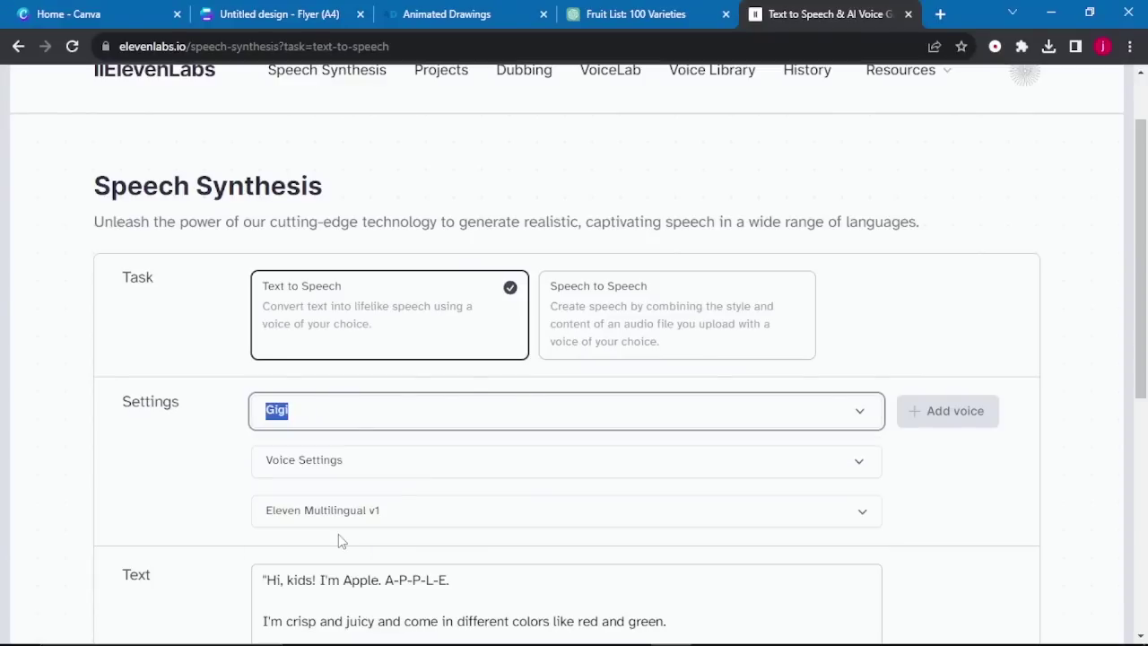
{"action": "scroll", "coordinate": [386, 508], "scroll_direction": "down", "scroll_amount": 3}
{"action": "scroll", "coordinate": [389, 509], "scroll_direction": "down", "scroll_amount": 3}
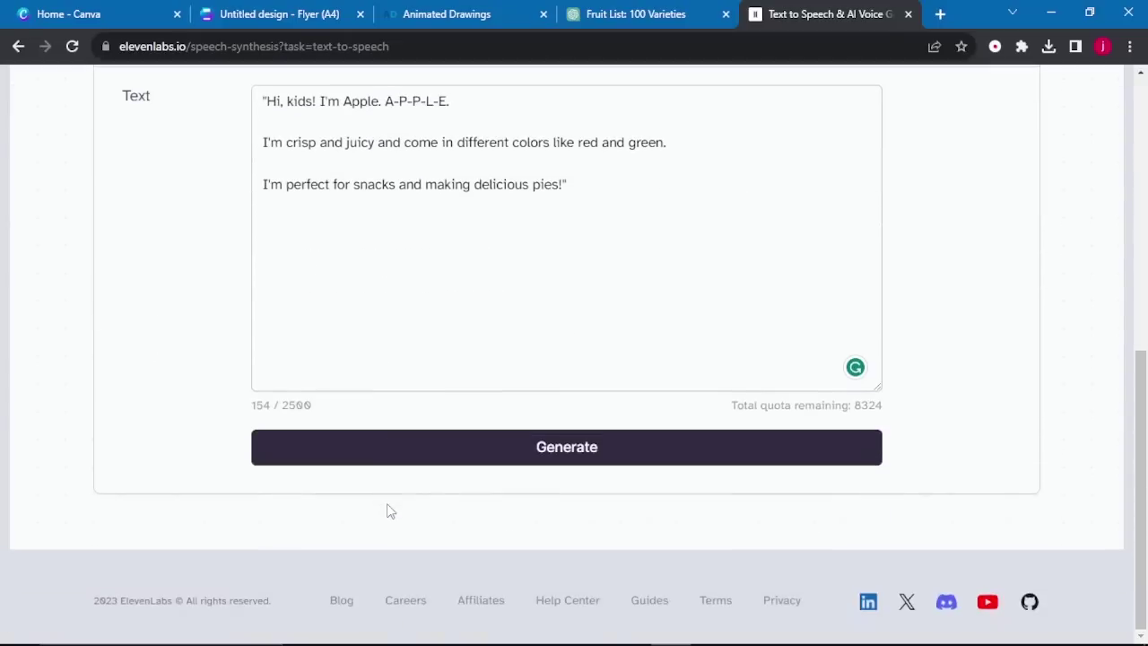
Generate the Apple voiceover with Gigi, then switch to the Home - Canva tab
{"action": "left_click", "coordinate": [512, 461]}
{"action": "scroll", "coordinate": [1068, 545], "scroll_direction": "up", "scroll_amount": 2}
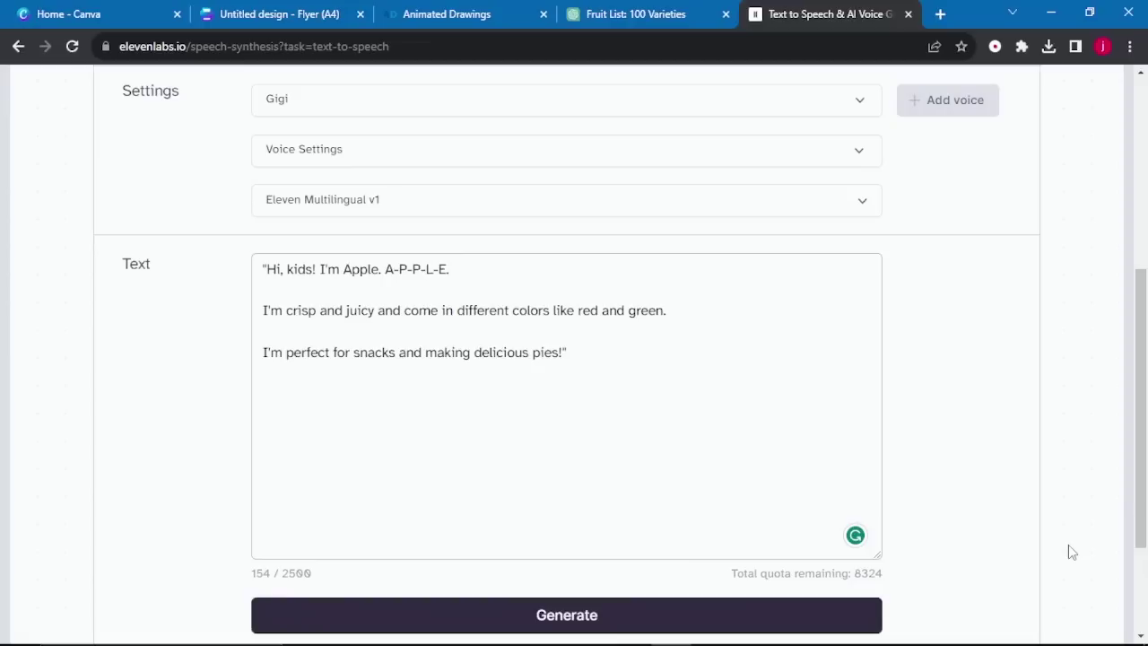
{"action": "scroll", "coordinate": [296, 458], "scroll_direction": "up", "scroll_amount": 2}
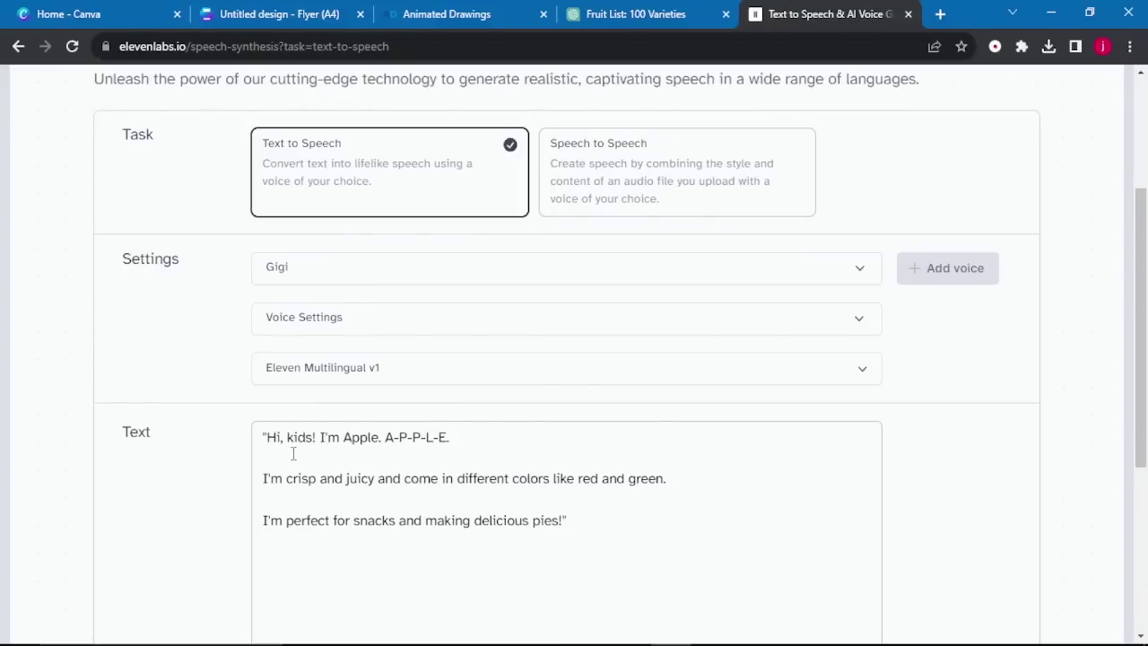
{"action": "left_click", "coordinate": [107, 12]}
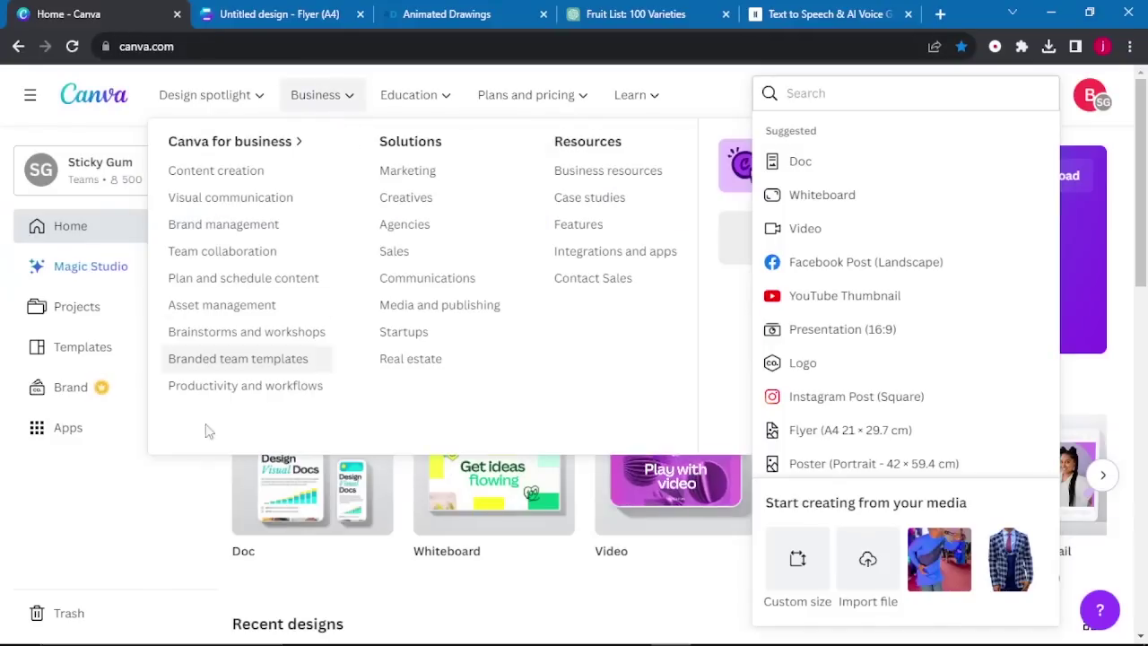
Dismiss the search suggestions and create a new blank Video design
{"action": "left_click", "coordinate": [179, 507]}
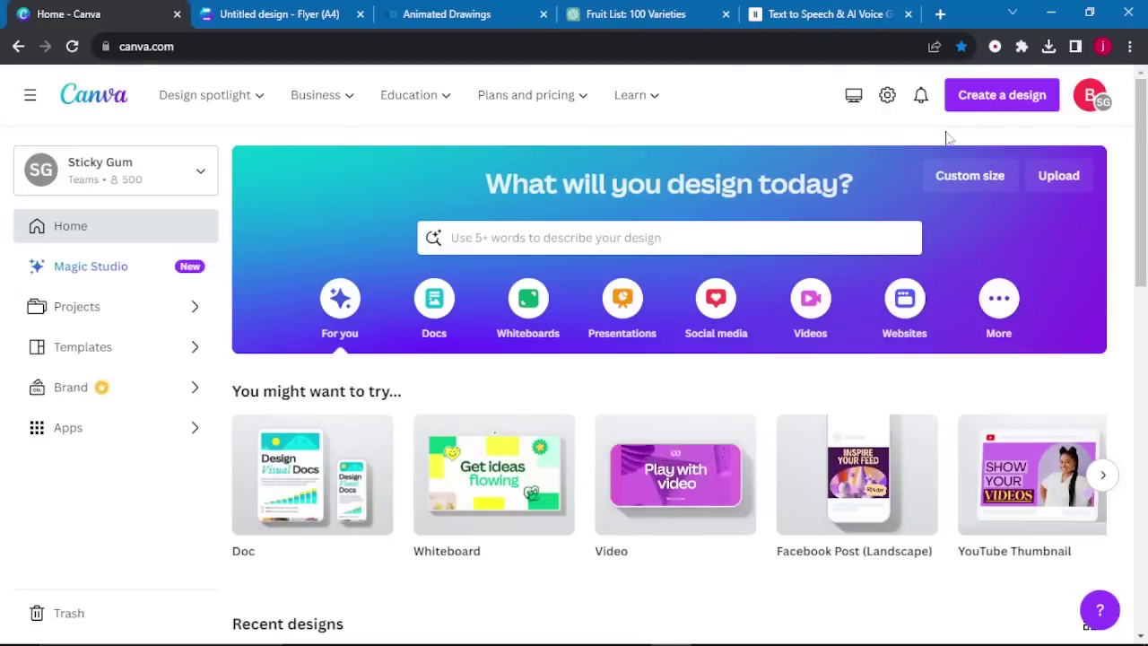
{"action": "left_click", "coordinate": [984, 97]}
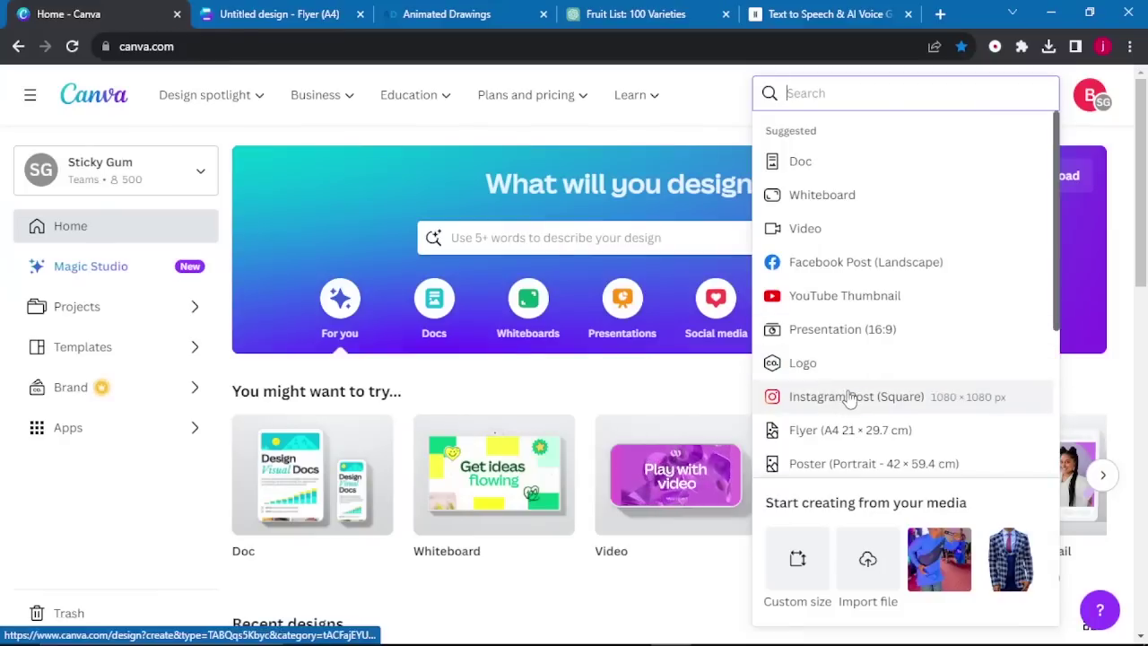
{"action": "left_click", "coordinate": [806, 227]}
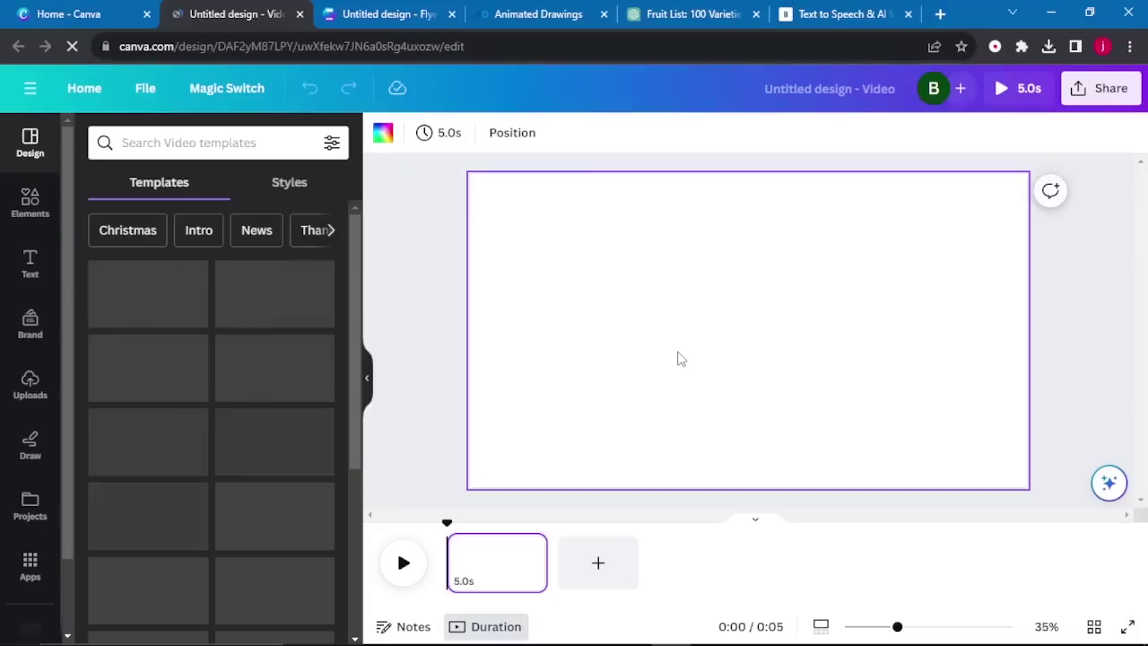
Search the Elements library for 'cartoon background'
{"action": "left_click", "coordinate": [26, 204]}
{"action": "left_click", "coordinate": [155, 144]}
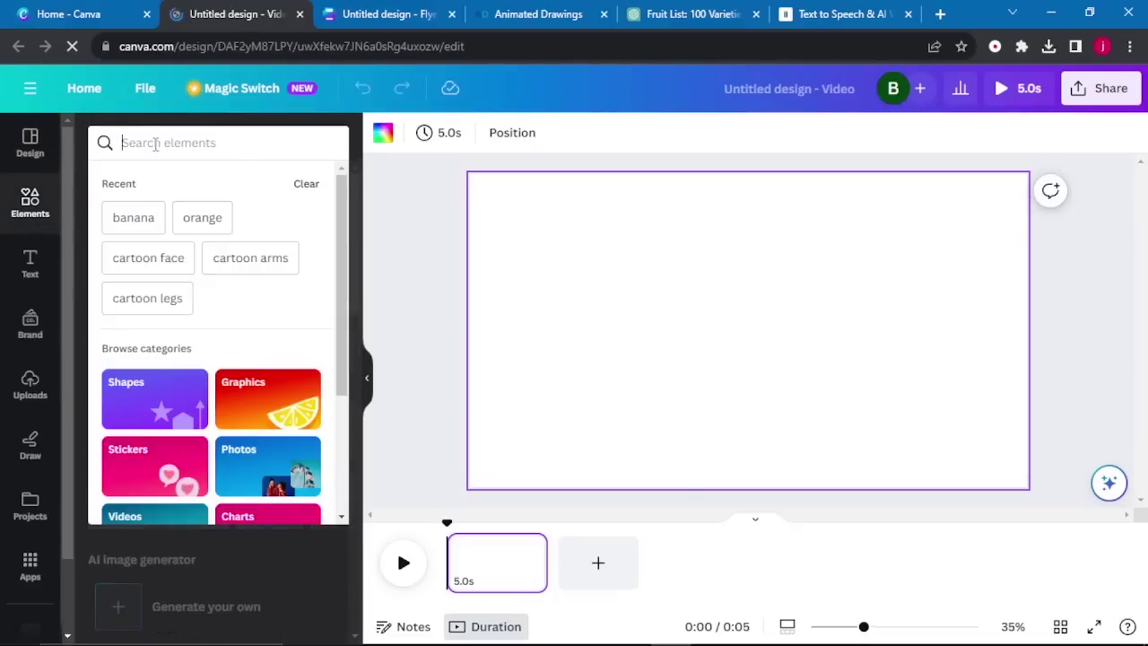
{"action": "type", "text": "cartoon background"}
{"action": "key", "text": "Return"}
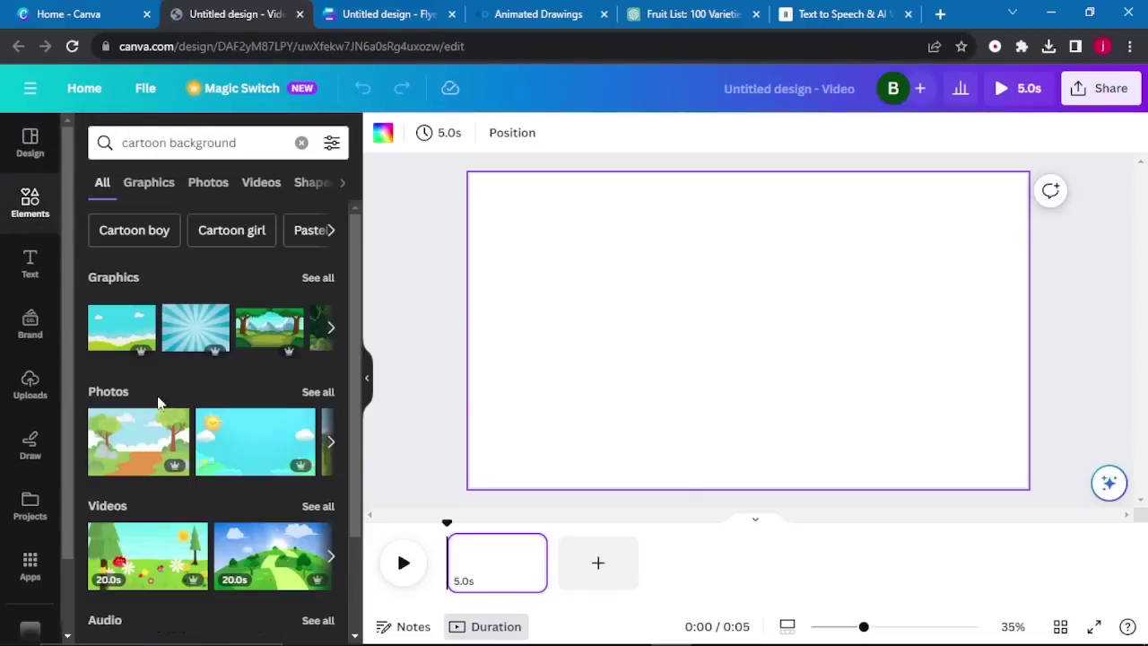
{"action": "scroll", "coordinate": [186, 362], "scroll_direction": "down", "scroll_amount": 2}
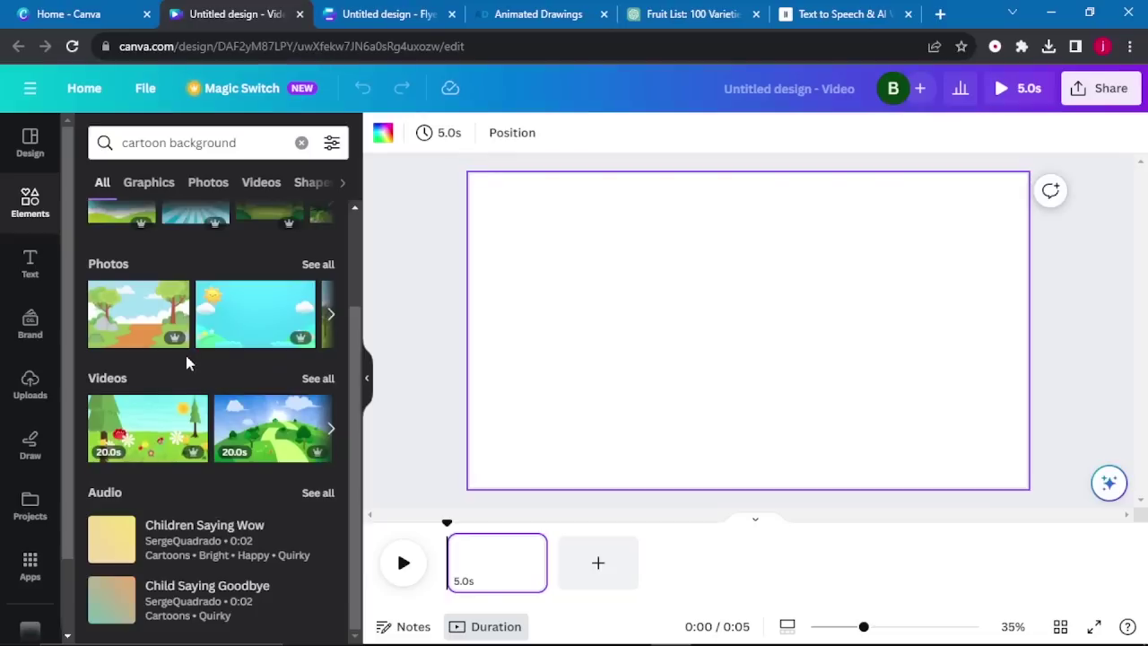
{"action": "scroll", "coordinate": [186, 355], "scroll_direction": "up", "scroll_amount": 2}
Add the cartoon sky-and-hills graphic and set it as the page background
{"action": "left_click", "coordinate": [121, 330]}
{"action": "left_click_drag", "start_coordinate": [687, 358], "coordinate": [602, 317]}
{"action": "left_click", "coordinate": [597, 319]}
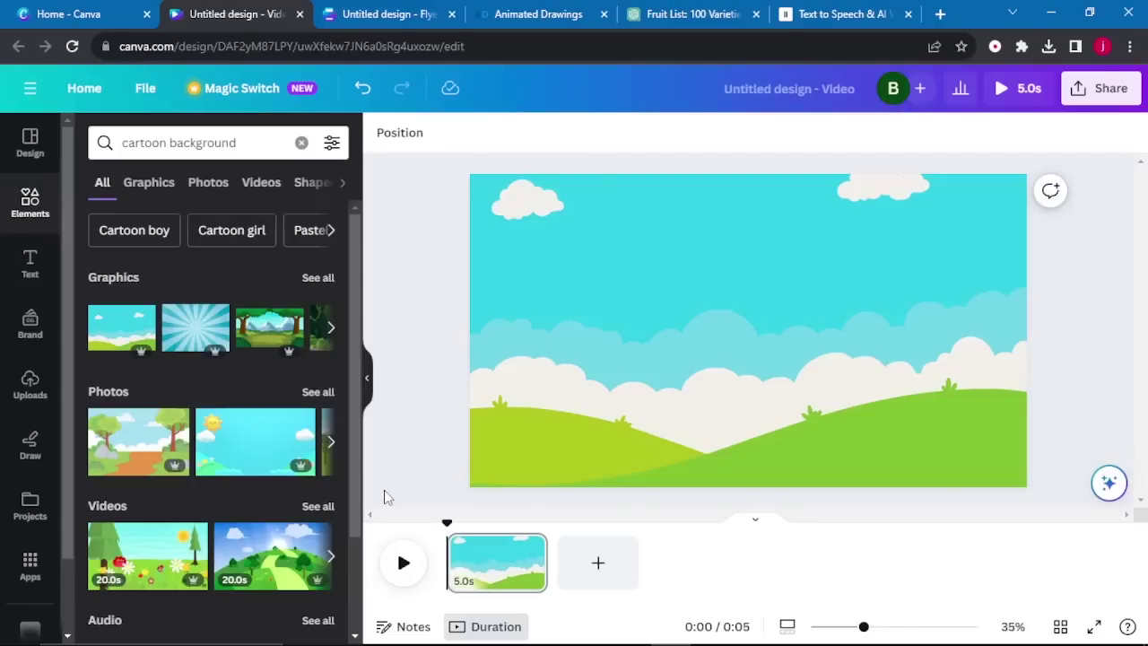
{"action": "left_click", "coordinate": [29, 384]}
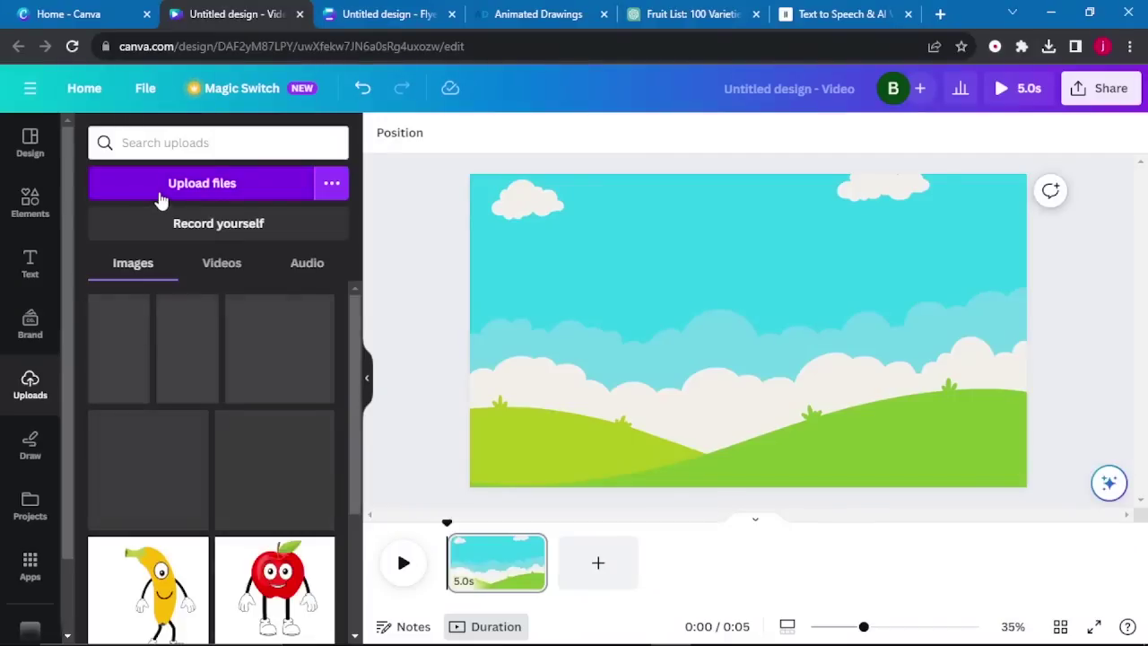
Upload the apple videos and add the 17.4-second apple clip over the landscape page
{"action": "left_click", "coordinate": [159, 191]}
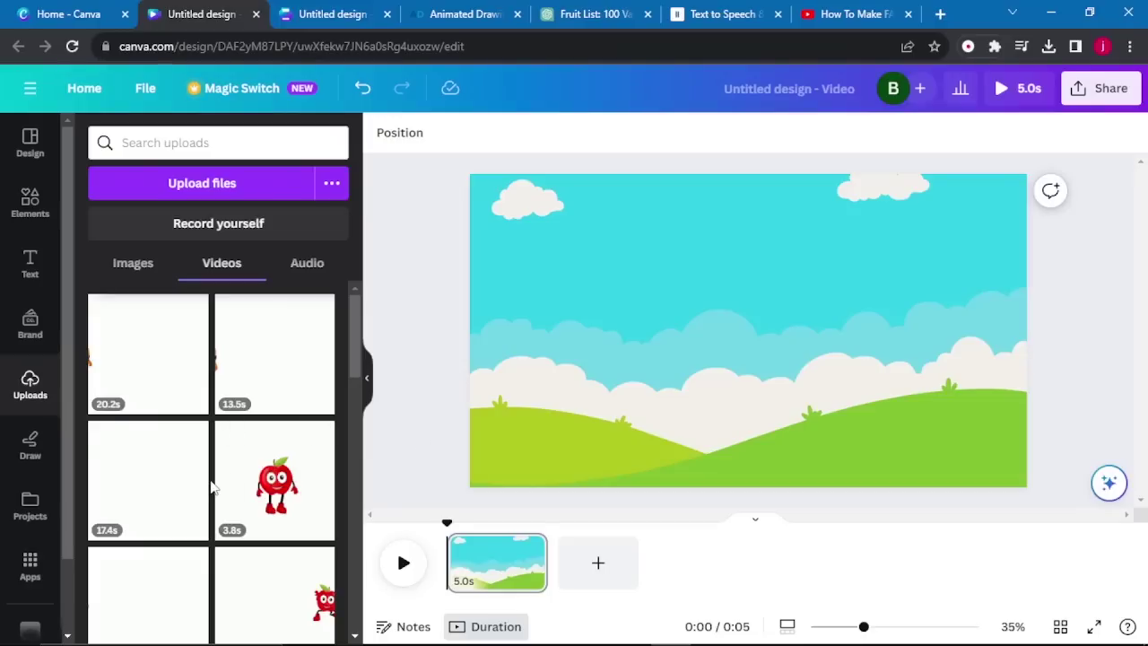
{"action": "left_click", "coordinate": [139, 499]}
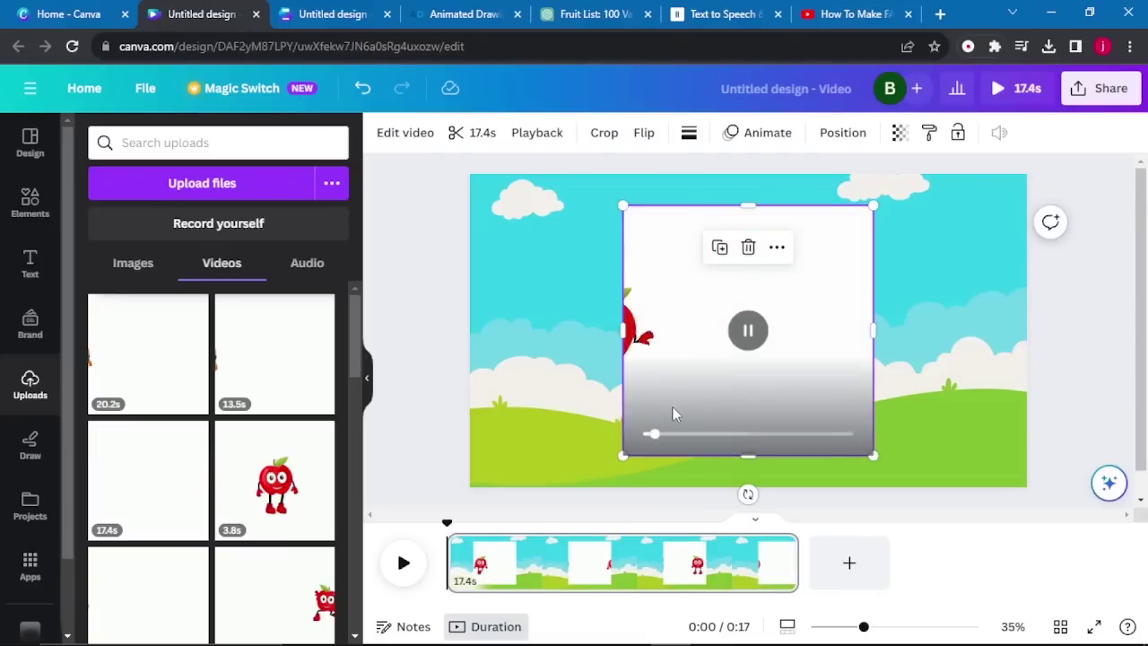
{"action": "left_click", "coordinate": [748, 330]}
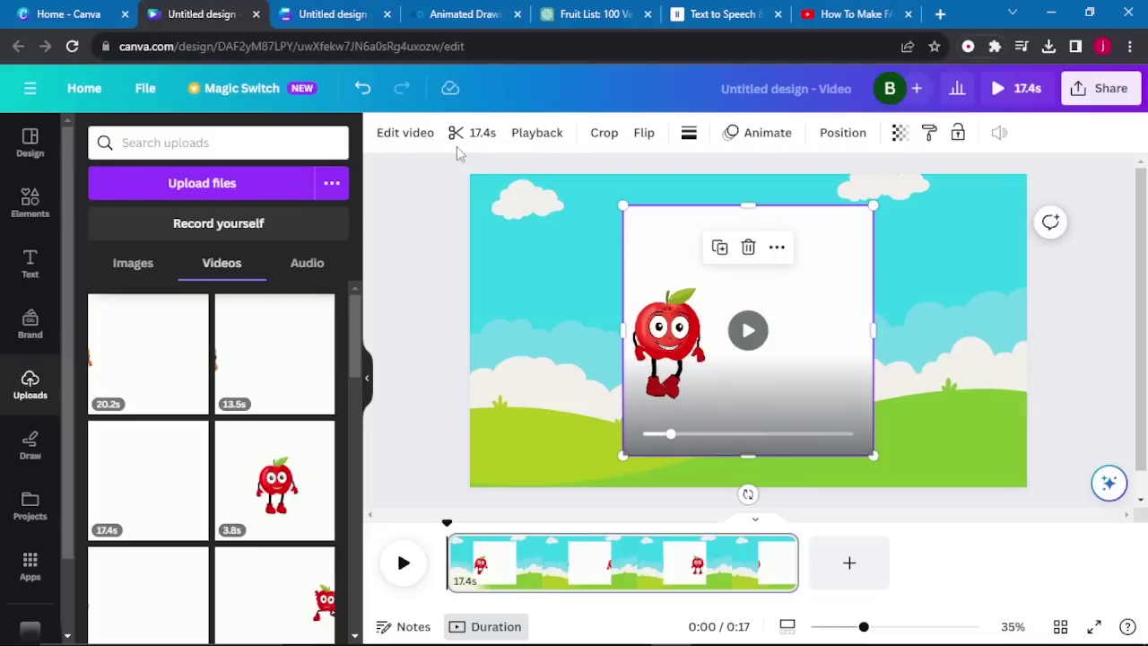
{"action": "left_click", "coordinate": [395, 143]}
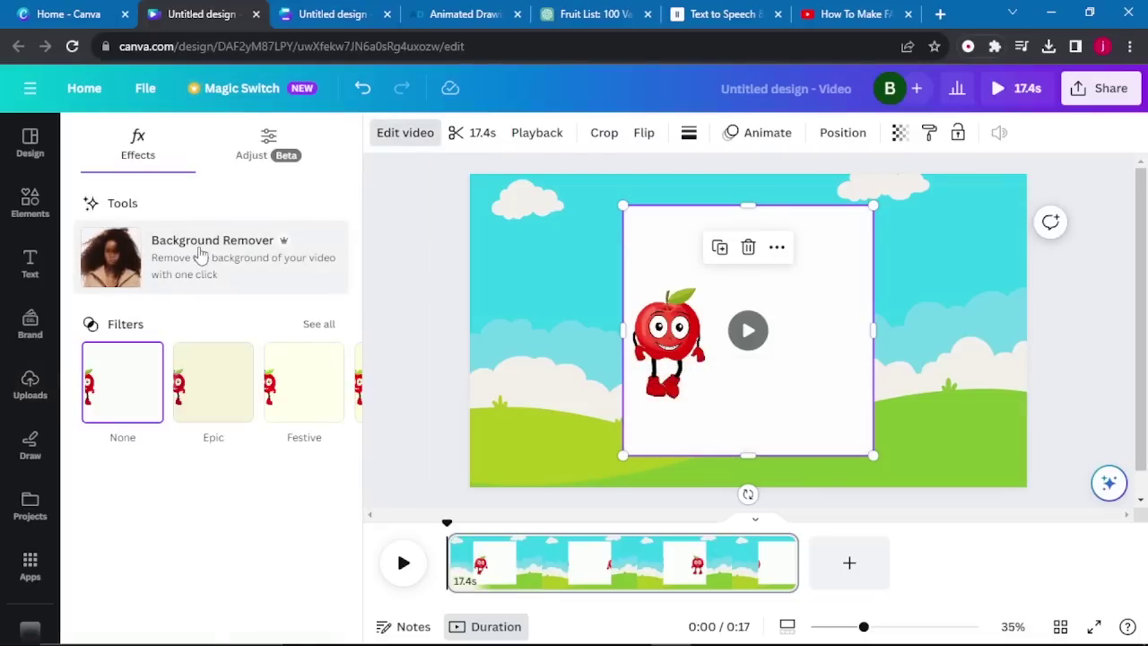
Strip the apple clip's white background with Background Remover and stretch the video wider
{"action": "left_click", "coordinate": [748, 395]}
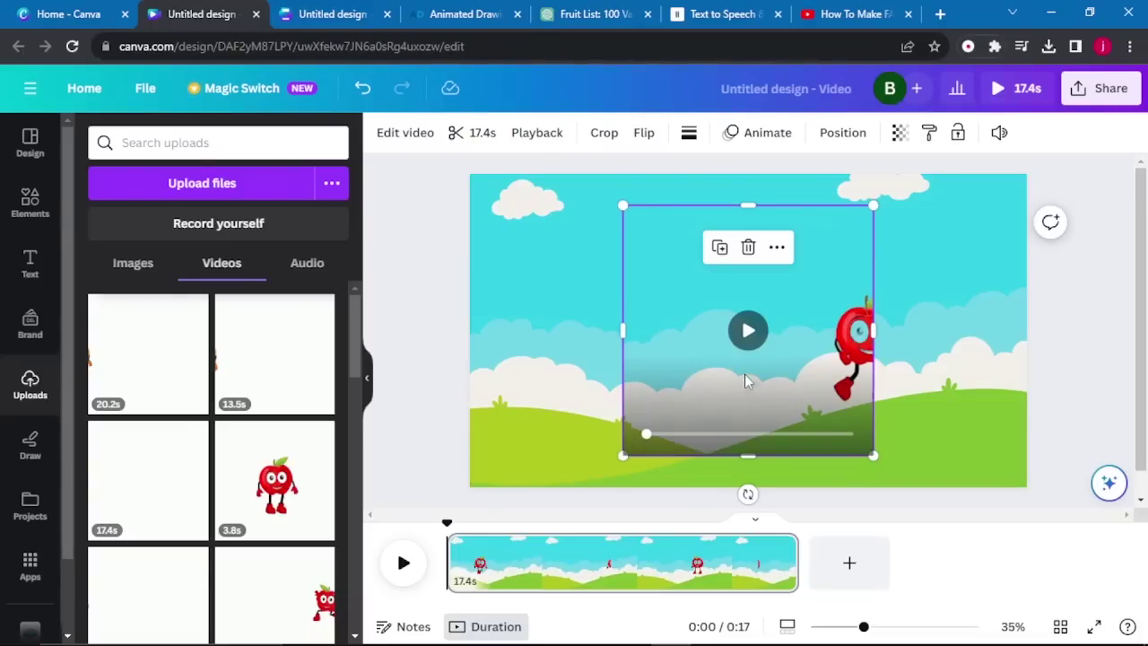
{"action": "left_click_drag", "start_coordinate": [756, 213], "coordinate": [756, 276]}
{"action": "left_click_drag", "start_coordinate": [873, 364], "coordinate": [970, 376]}
Switch to the 4.9s apple clip, enlarge it, and centre it on the grassy hills
{"action": "left_click_drag", "start_coordinate": [858, 372], "coordinate": [671, 392]}
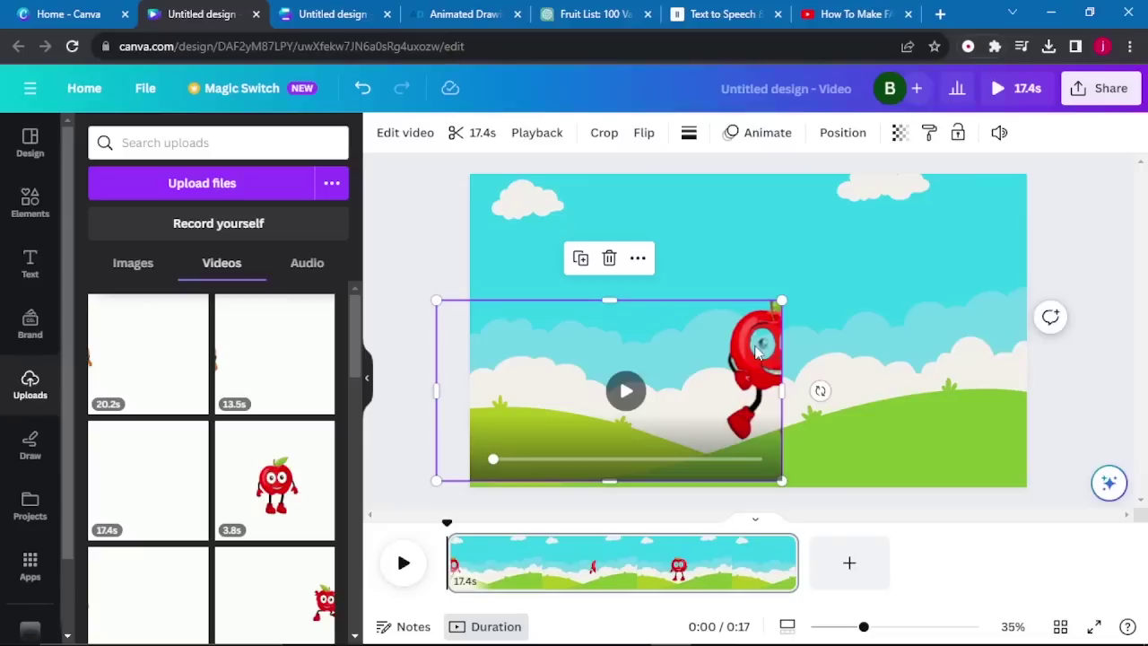
{"action": "left_click_drag", "start_coordinate": [673, 386], "coordinate": [702, 248]}
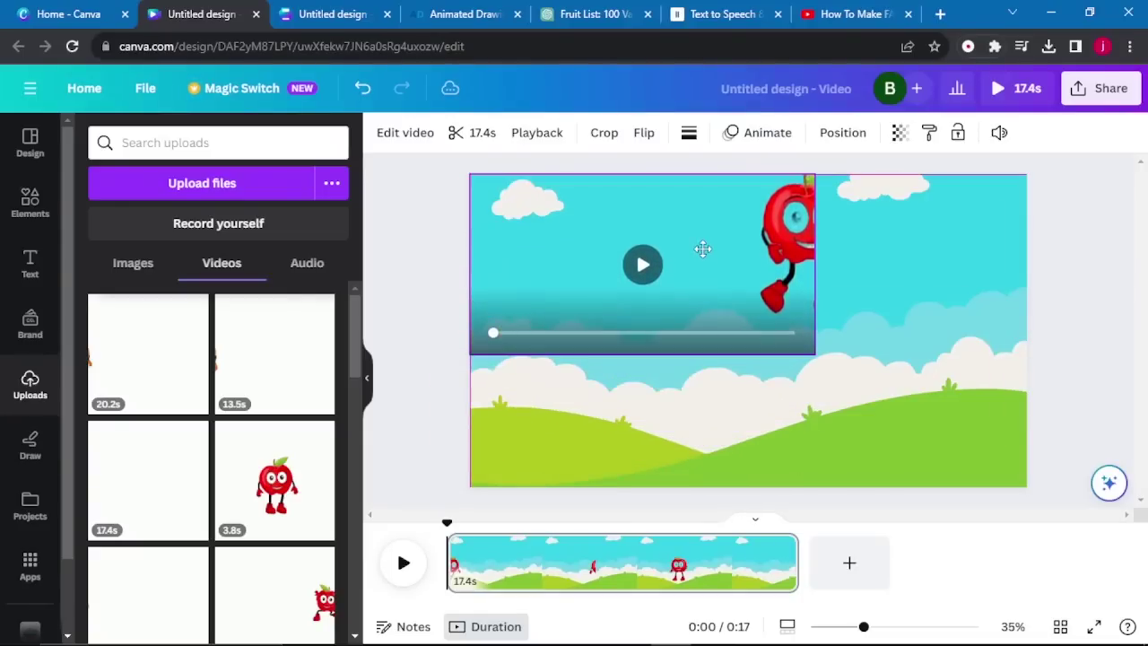
{"action": "left_click_drag", "start_coordinate": [814, 355], "coordinate": [962, 487]}
{"action": "left_click_drag", "start_coordinate": [802, 377], "coordinate": [808, 422]}
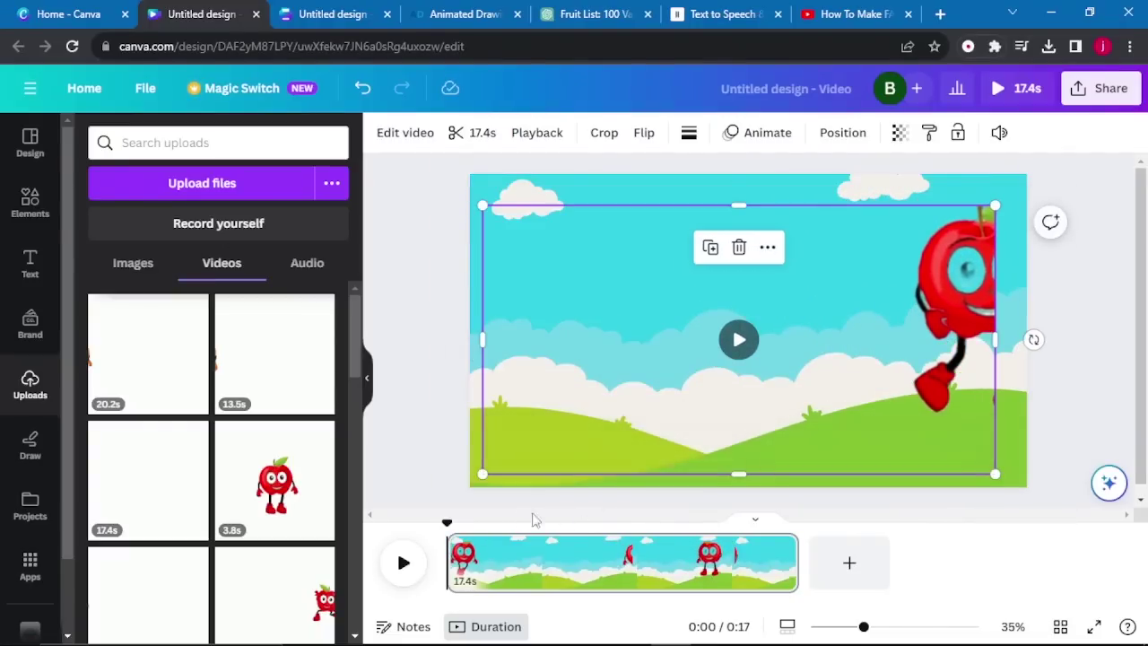
{"action": "key", "text": "ctrl+z"}
{"action": "left_click_drag", "start_coordinate": [758, 276], "coordinate": [740, 354]}
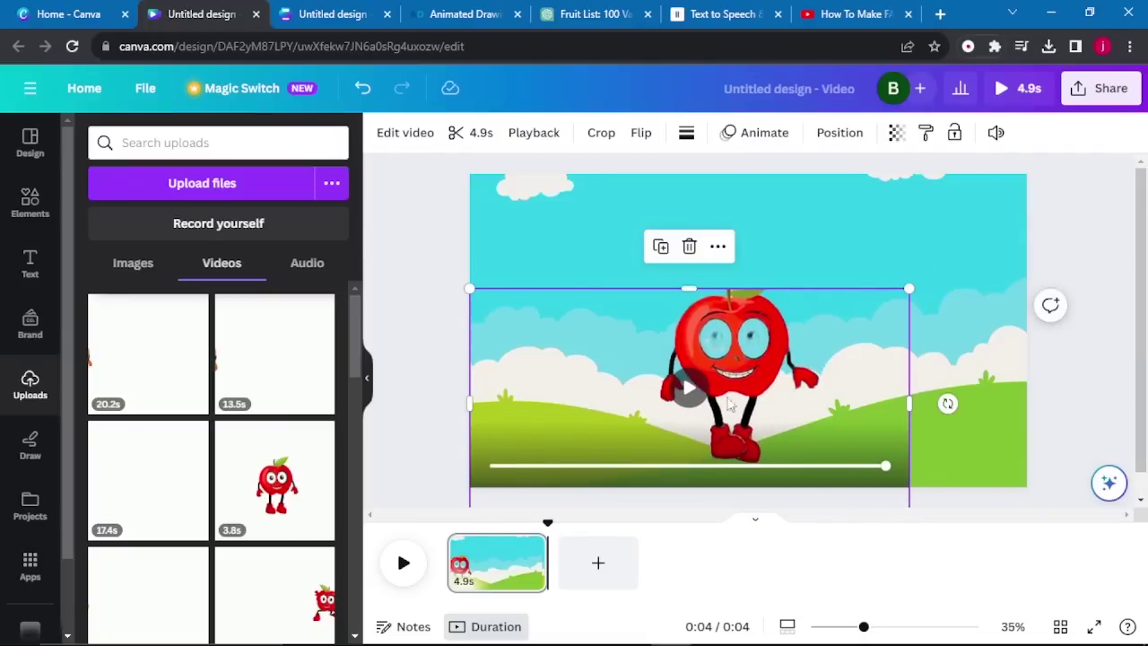
{"action": "left_click", "coordinate": [534, 574]}
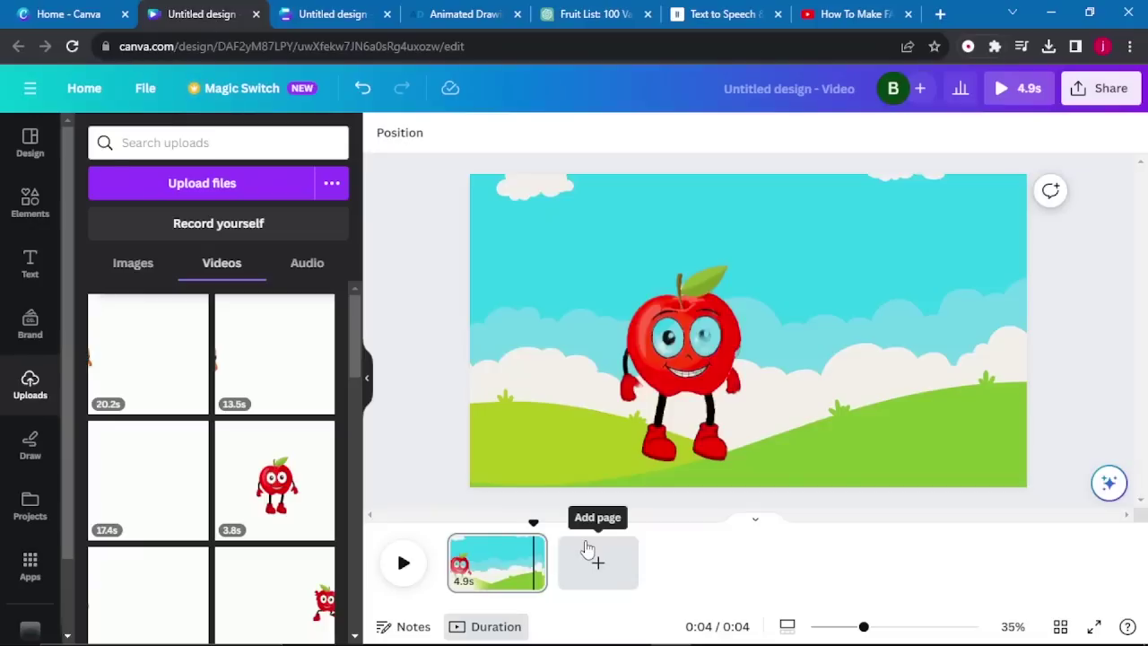
Add the 12-second ElevenLabs voiceover at the 1-second mark and preview it with the scene
{"action": "left_click_drag", "start_coordinate": [534, 524], "coordinate": [482, 524]}
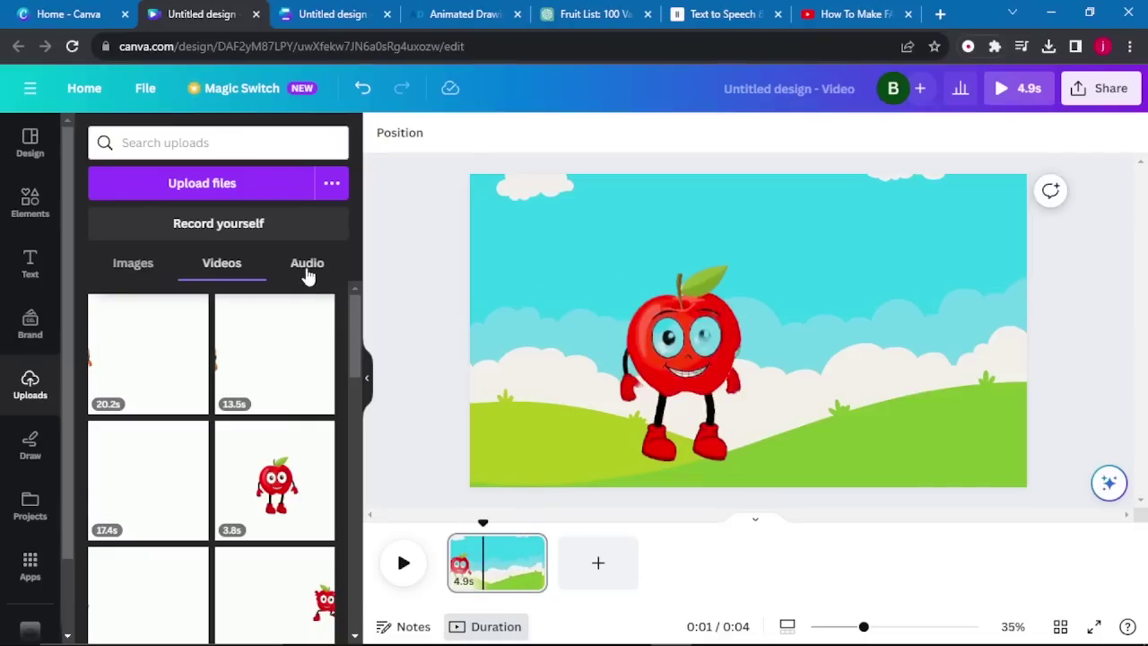
{"action": "left_click", "coordinate": [307, 269]}
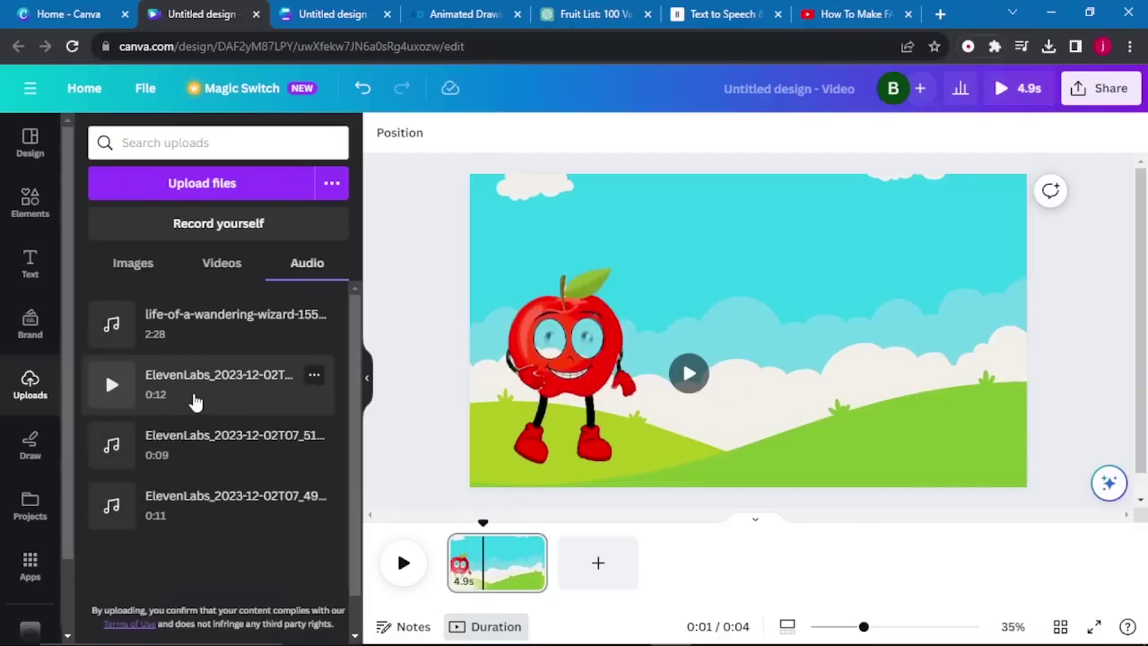
{"action": "left_click_drag", "start_coordinate": [482, 522], "coordinate": [469, 522]}
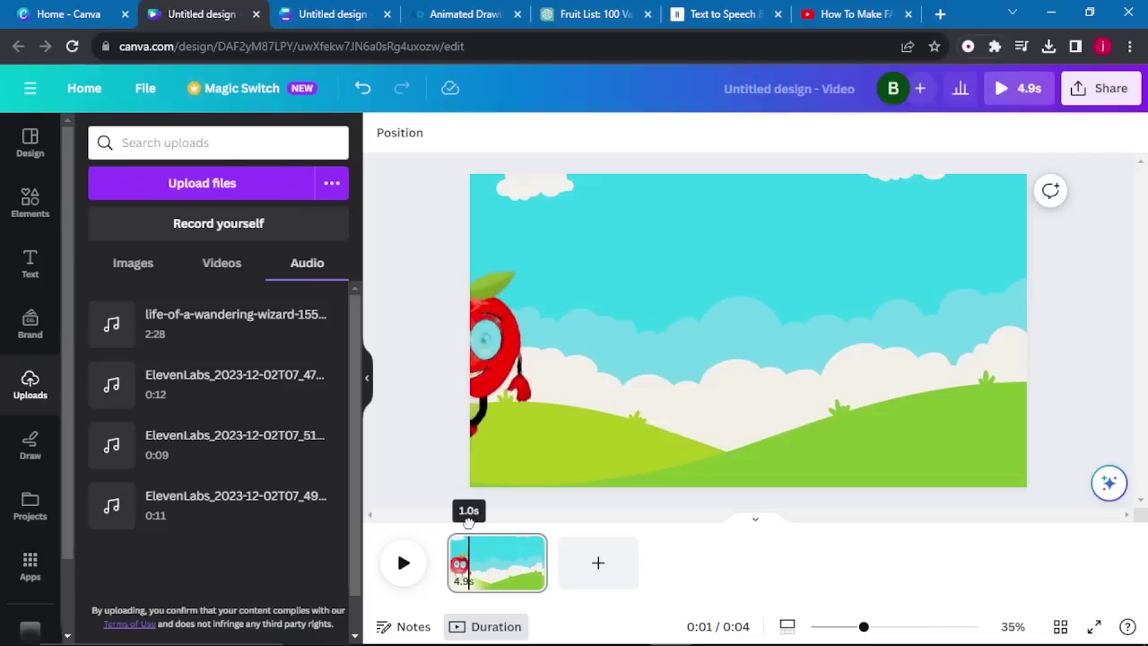
{"action": "left_click", "coordinate": [225, 387]}
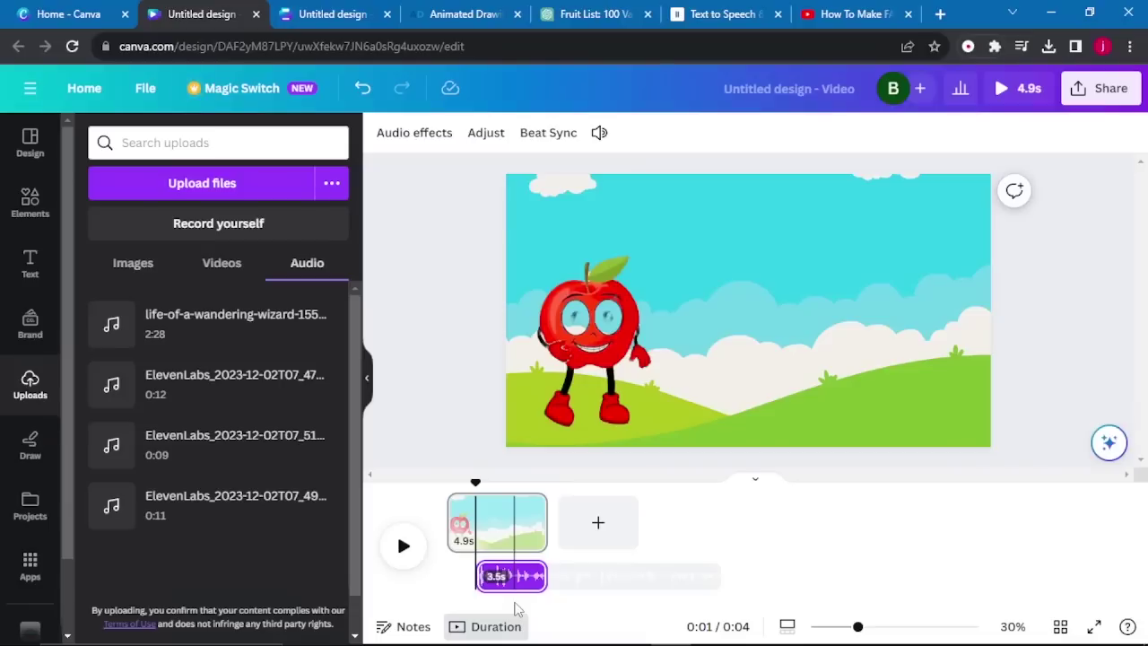
{"action": "key", "text": "space"}
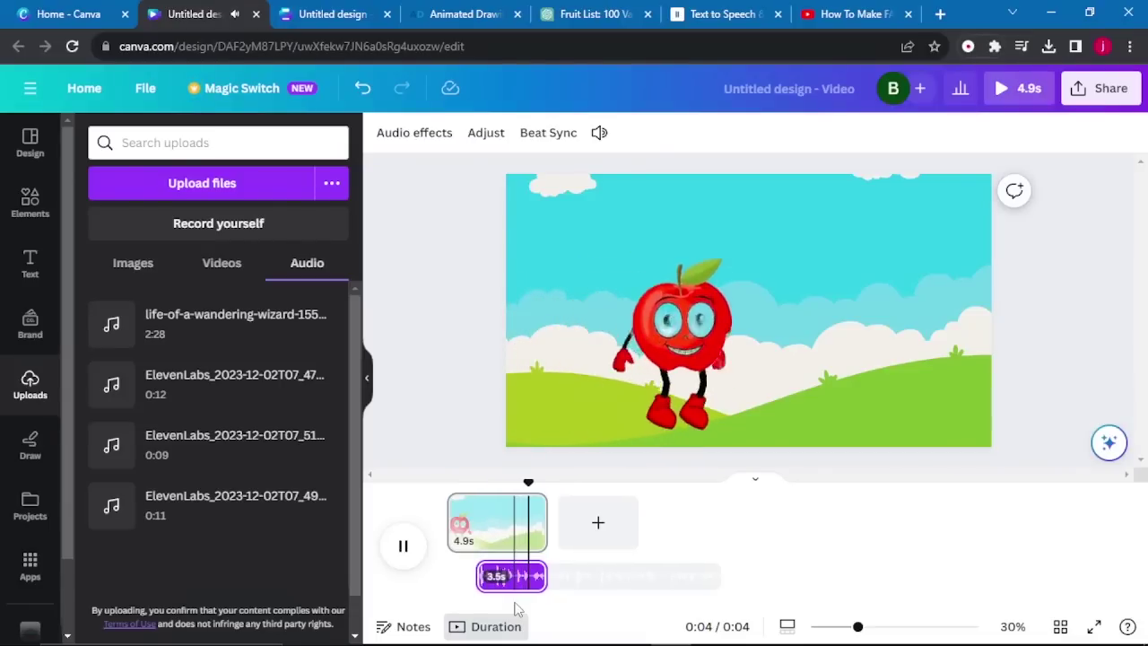
{"action": "left_click", "coordinate": [675, 527]}
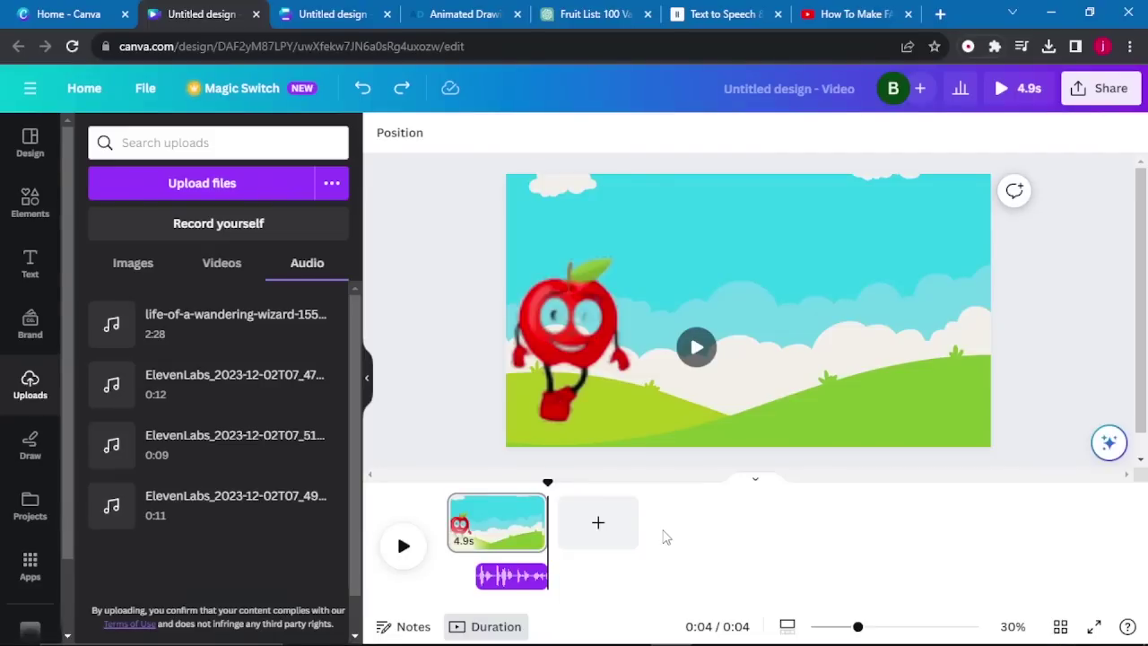
{"action": "left_click", "coordinate": [585, 217]}
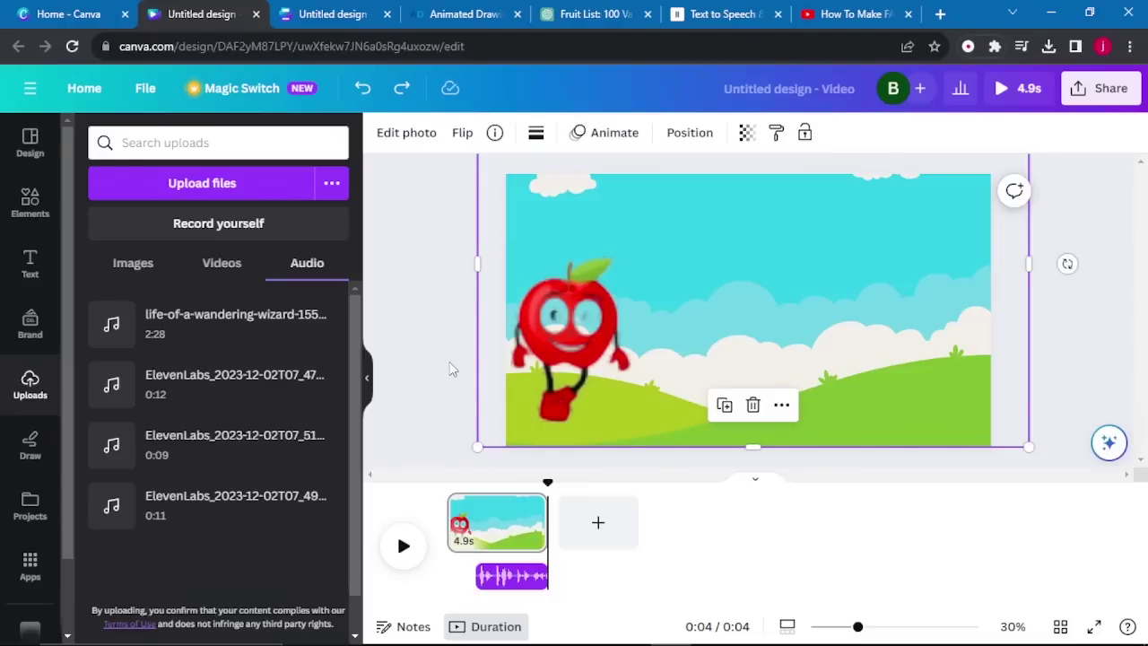
Add a heading, paste 'Hi kids! I'm Apple' from ChatGPT, and drag it to the top
{"action": "left_click", "coordinate": [38, 269]}
{"action": "left_click", "coordinate": [183, 308]}
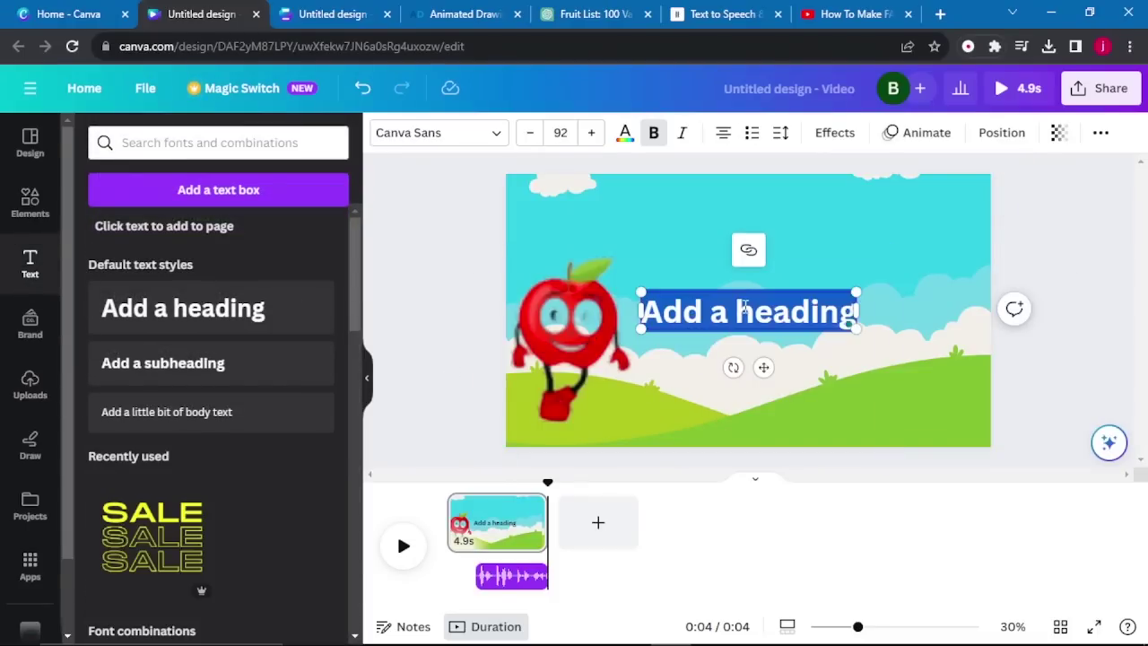
{"action": "left_click", "coordinate": [592, 13]}
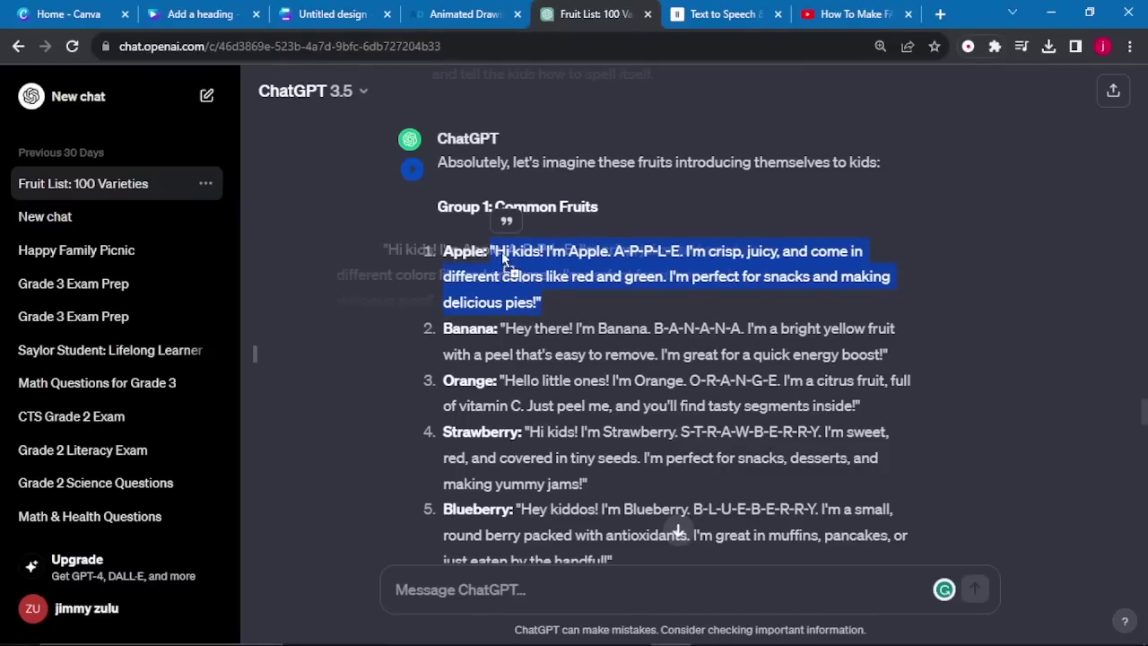
{"action": "left_click", "coordinate": [201, 14]}
{"action": "double_click", "coordinate": [752, 324]}
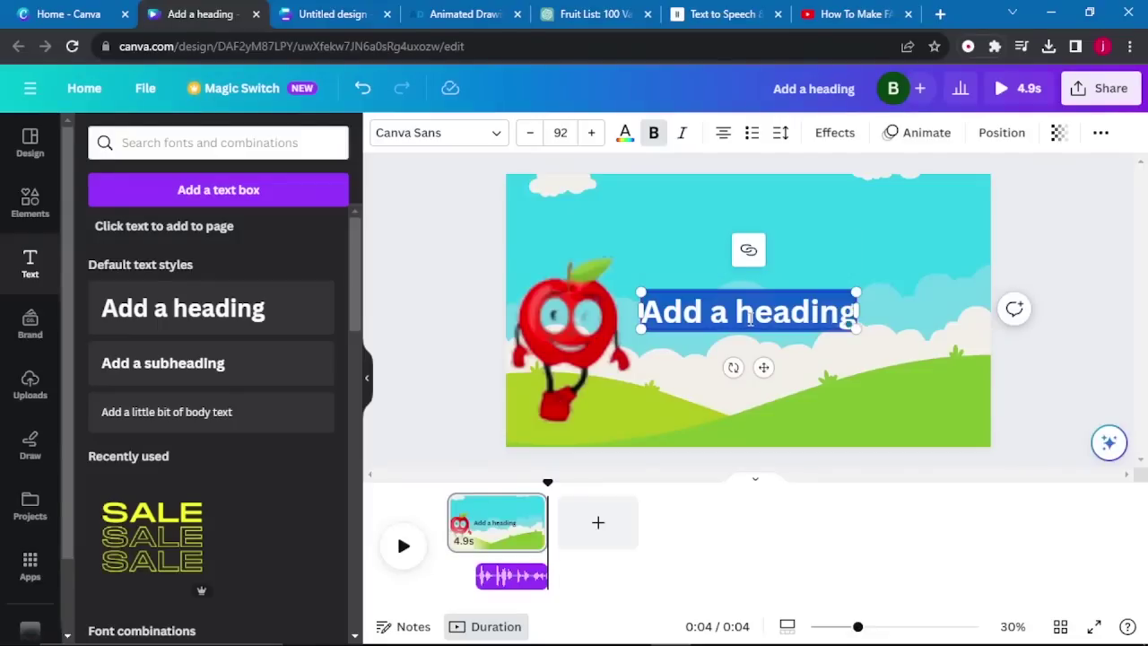
{"action": "right_click", "coordinate": [750, 316]}
{"action": "left_click", "coordinate": [762, 359]}
{"action": "left_click_drag", "start_coordinate": [763, 354], "coordinate": [759, 262]}
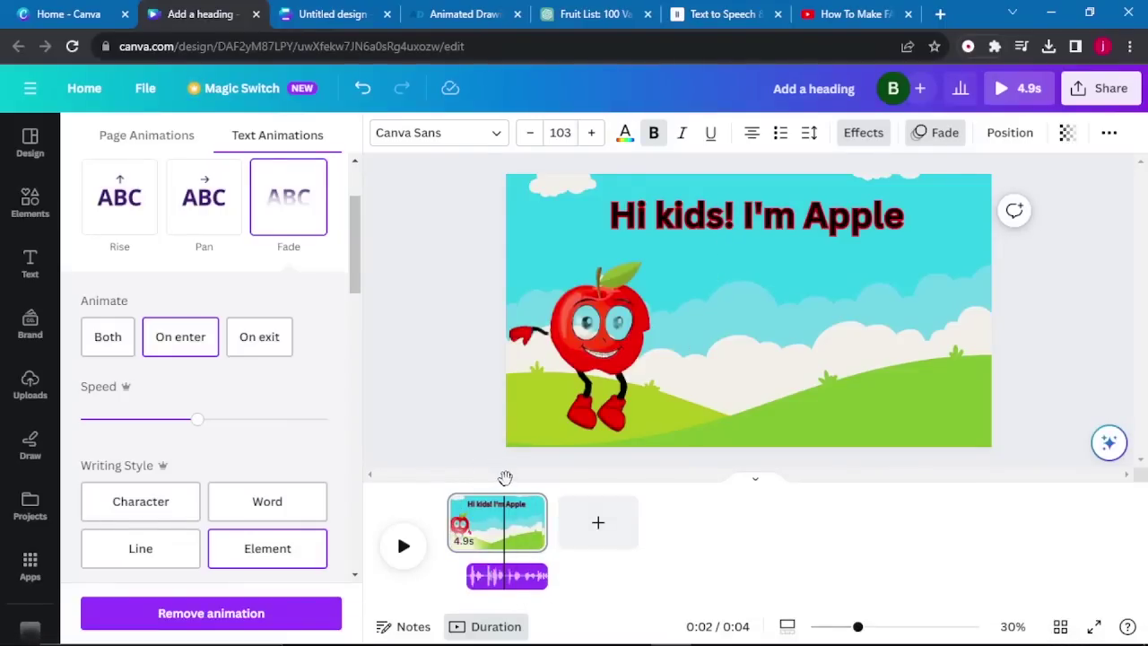
Split the voiceover clip at the playhead and duplicate the Apple page
{"action": "right_click", "coordinate": [507, 581]}
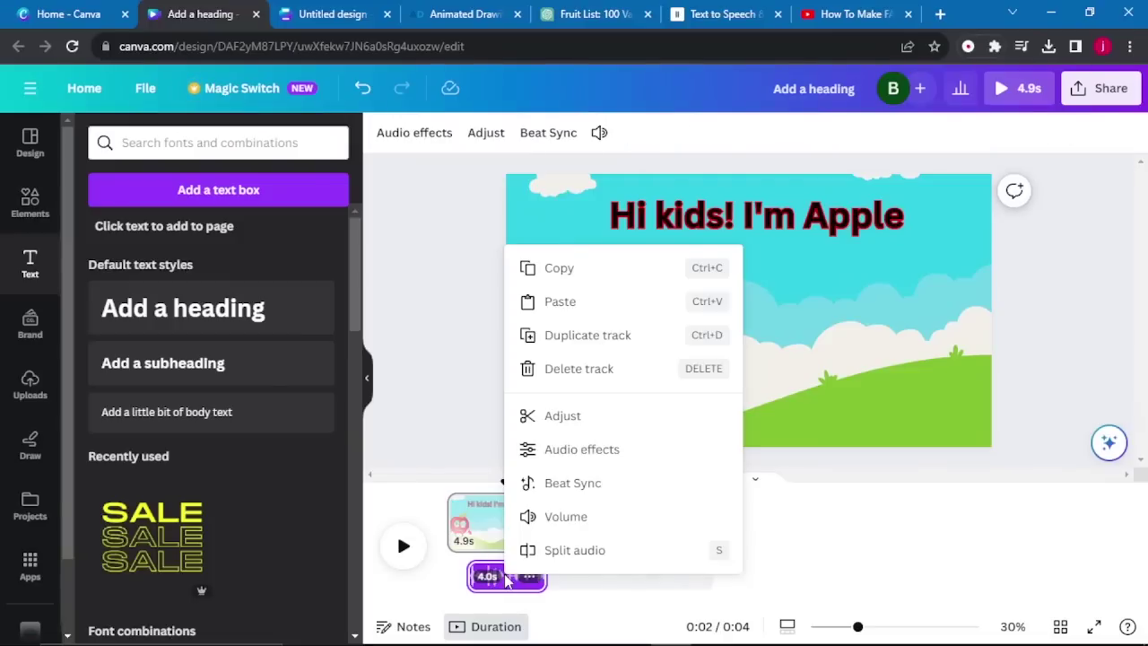
{"action": "left_click", "coordinate": [575, 553]}
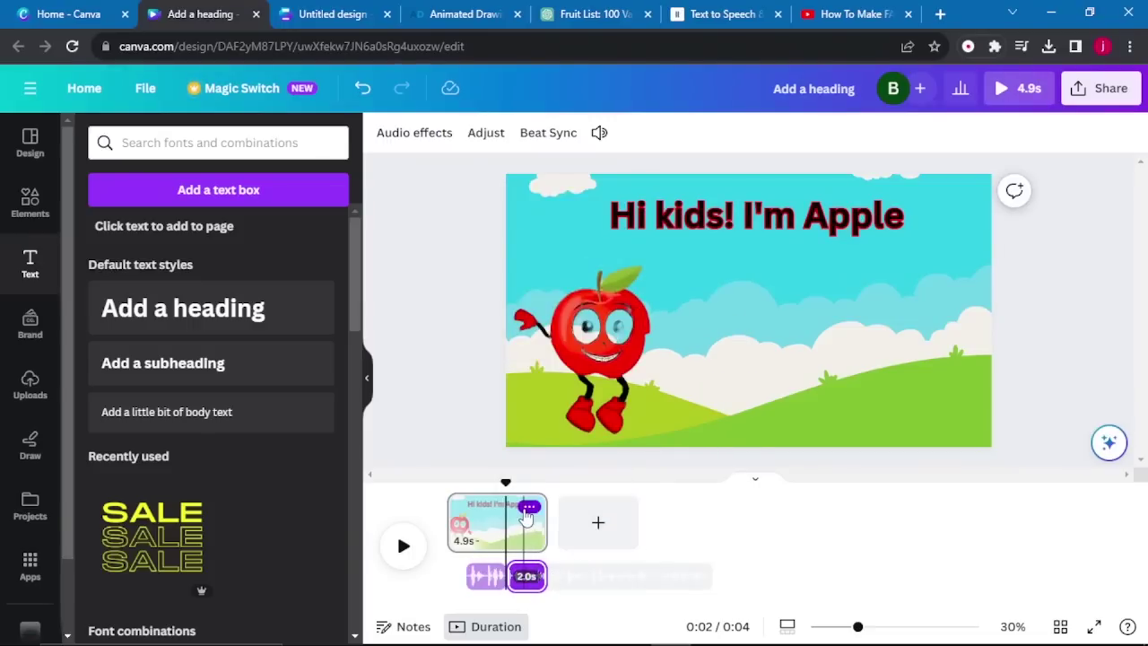
{"action": "left_click", "coordinate": [529, 508]}
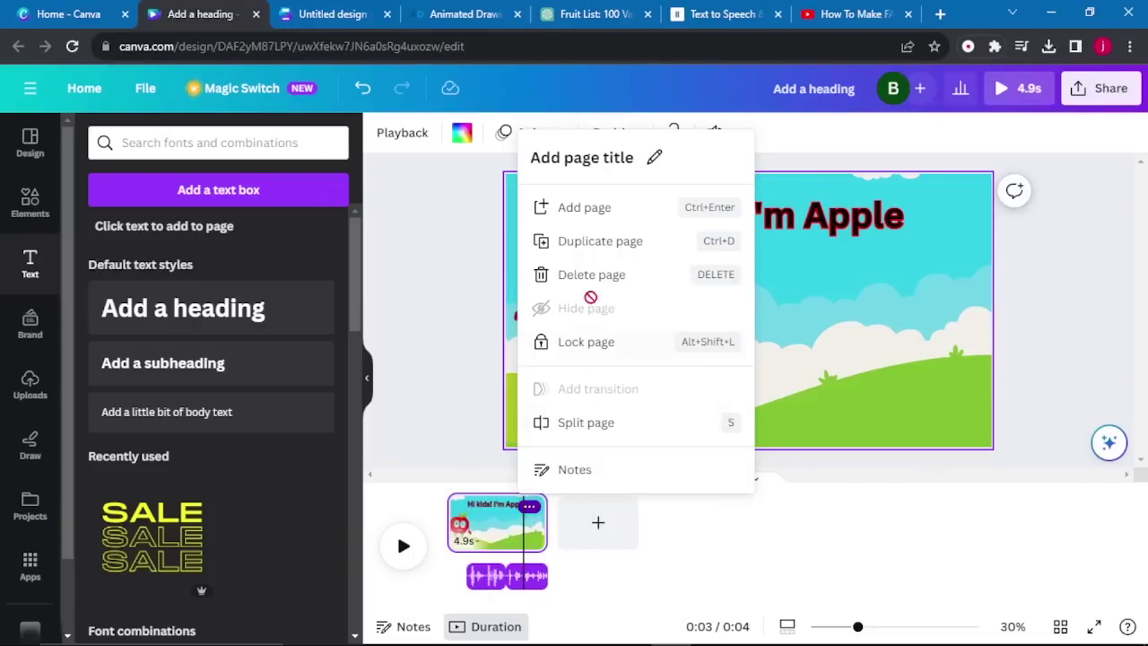
{"action": "left_click", "coordinate": [601, 242]}
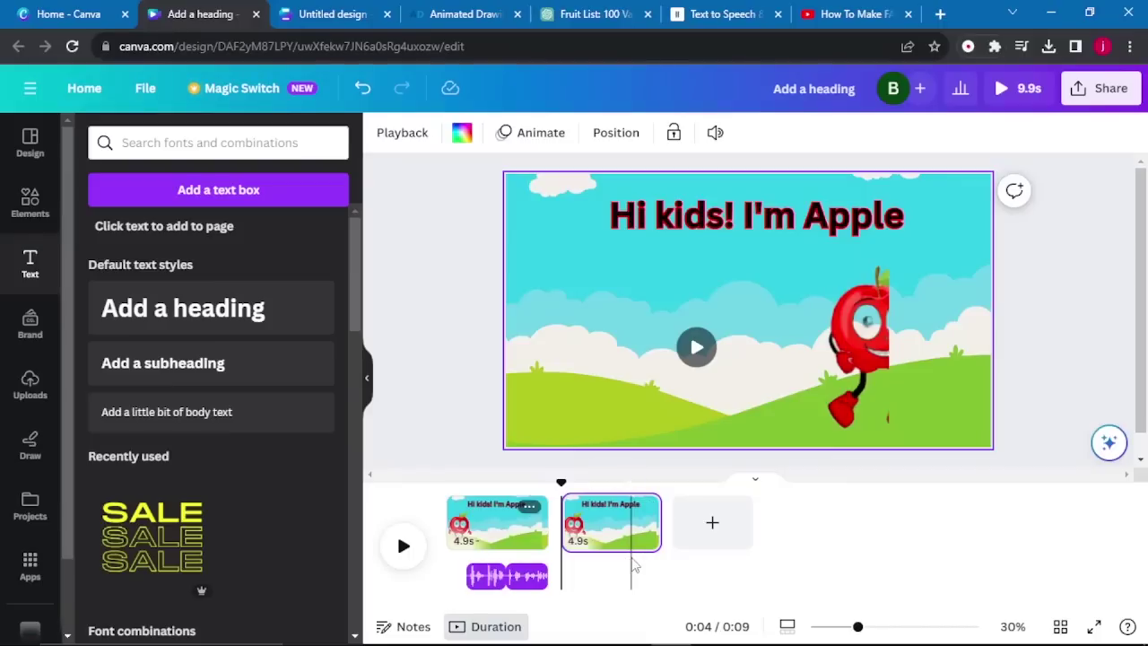
Move the second audio part under page 2 and delete that page's apple video
{"action": "left_click_drag", "start_coordinate": [533, 574], "coordinate": [578, 574]}
{"action": "left_click", "coordinate": [940, 377]}
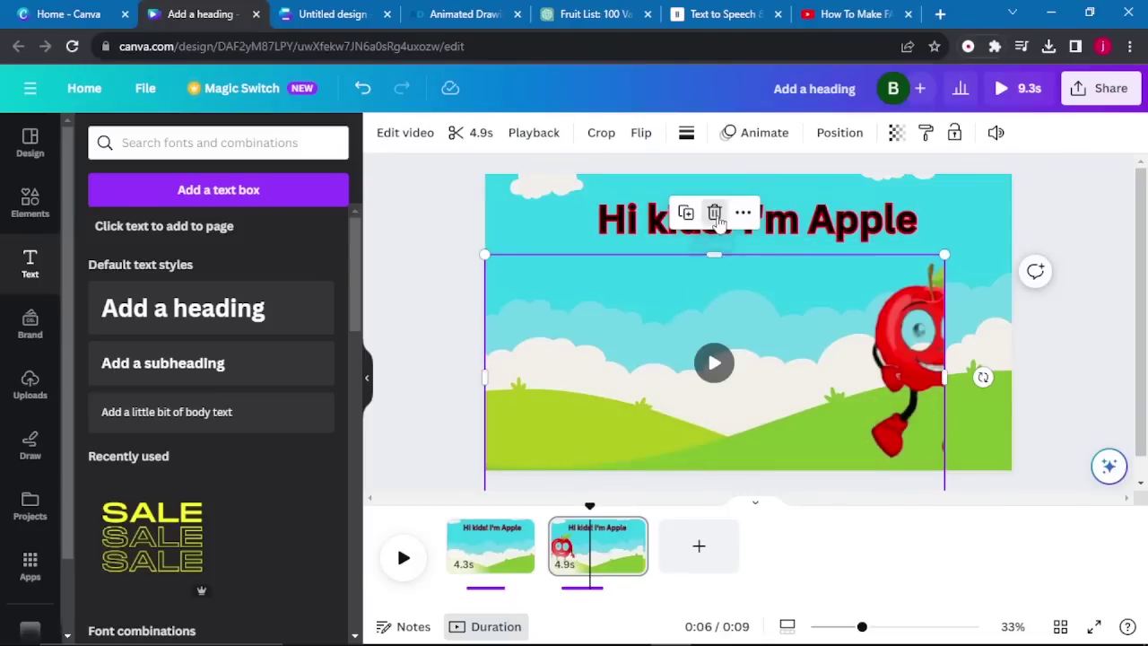
{"action": "left_click", "coordinate": [714, 213]}
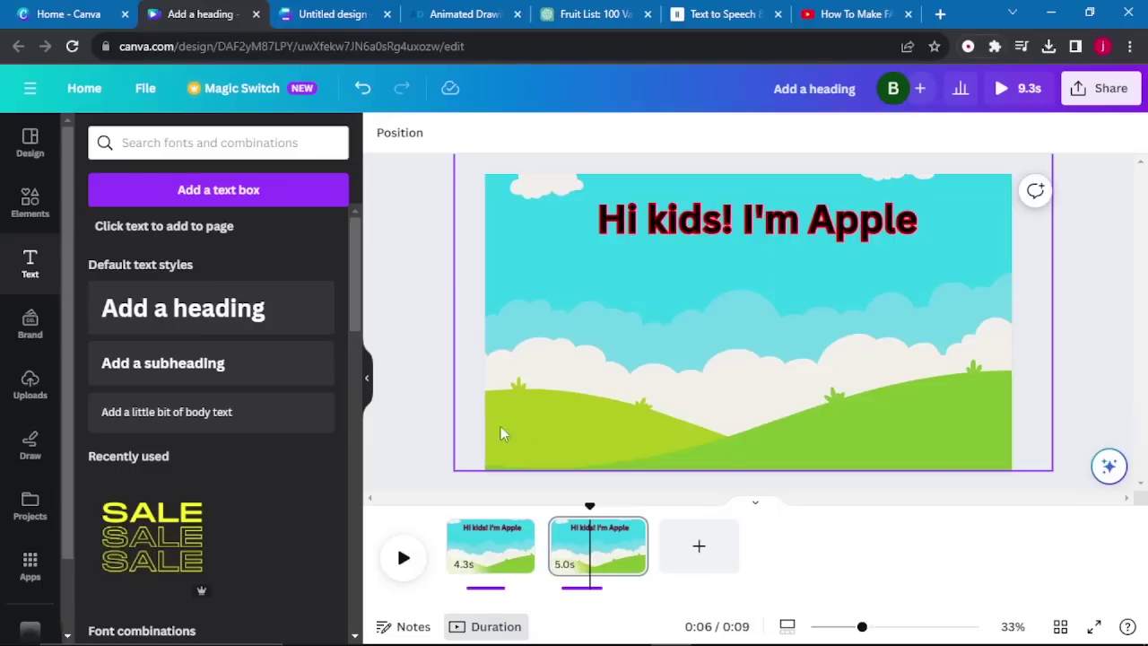
{"action": "left_click", "coordinate": [36, 388]}
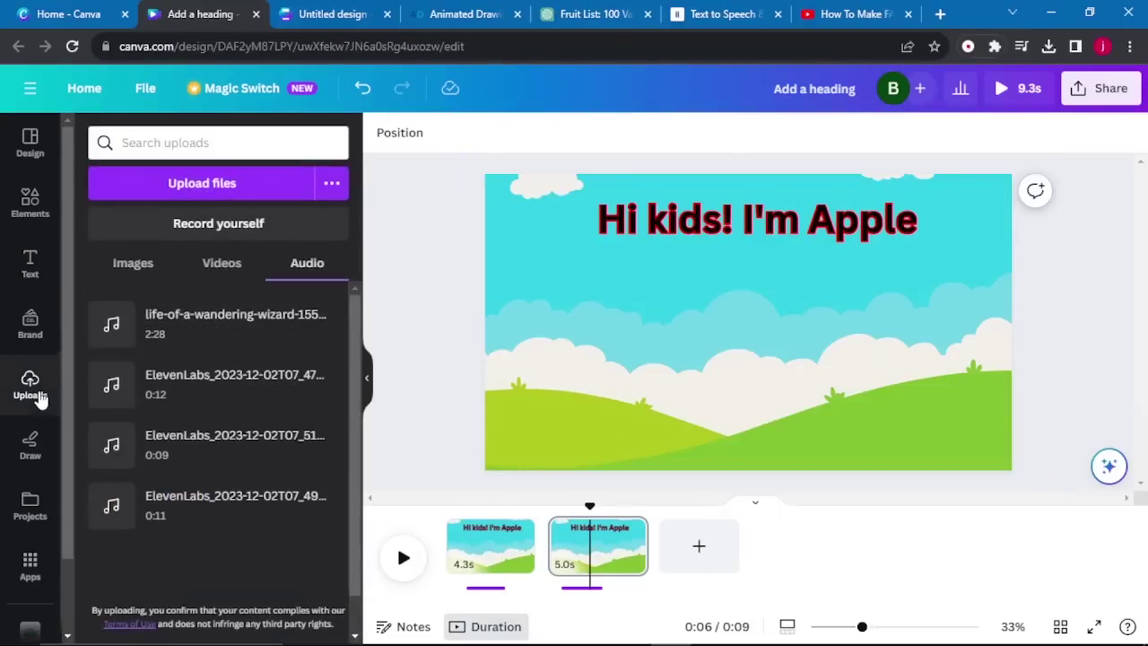
Add the 3.8s apple video to page 2, remove its background, and enlarge it
{"action": "left_click", "coordinate": [222, 262]}
{"action": "left_click", "coordinate": [274, 485]}
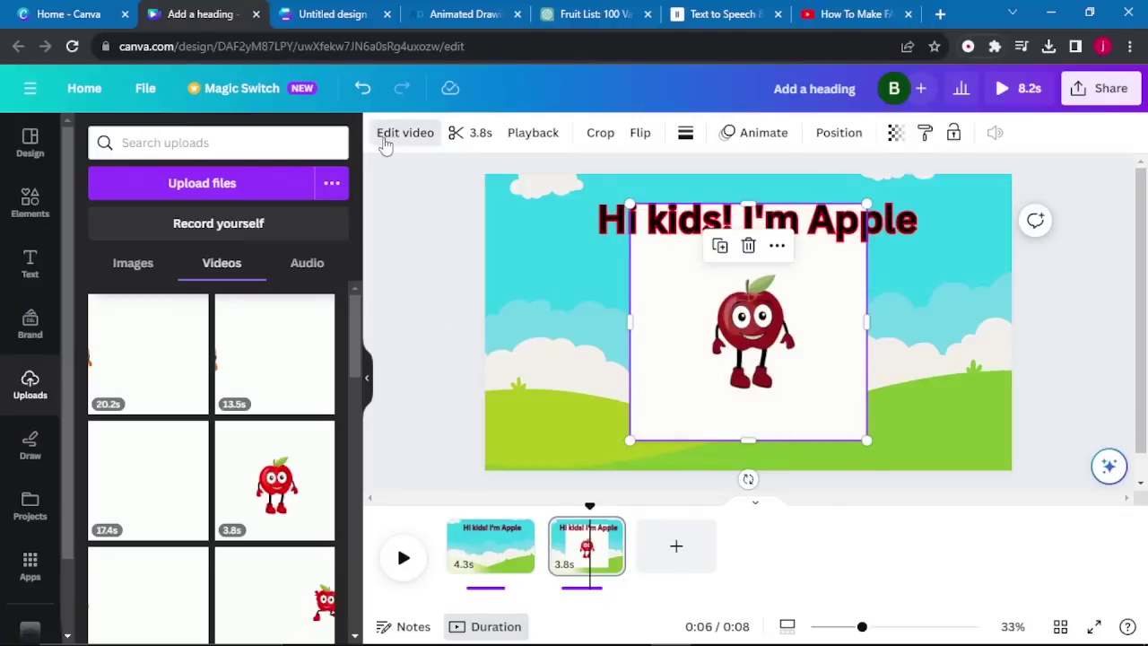
{"action": "left_click", "coordinate": [383, 139]}
{"action": "left_click_drag", "start_coordinate": [866, 321], "coordinate": [1011, 366]}
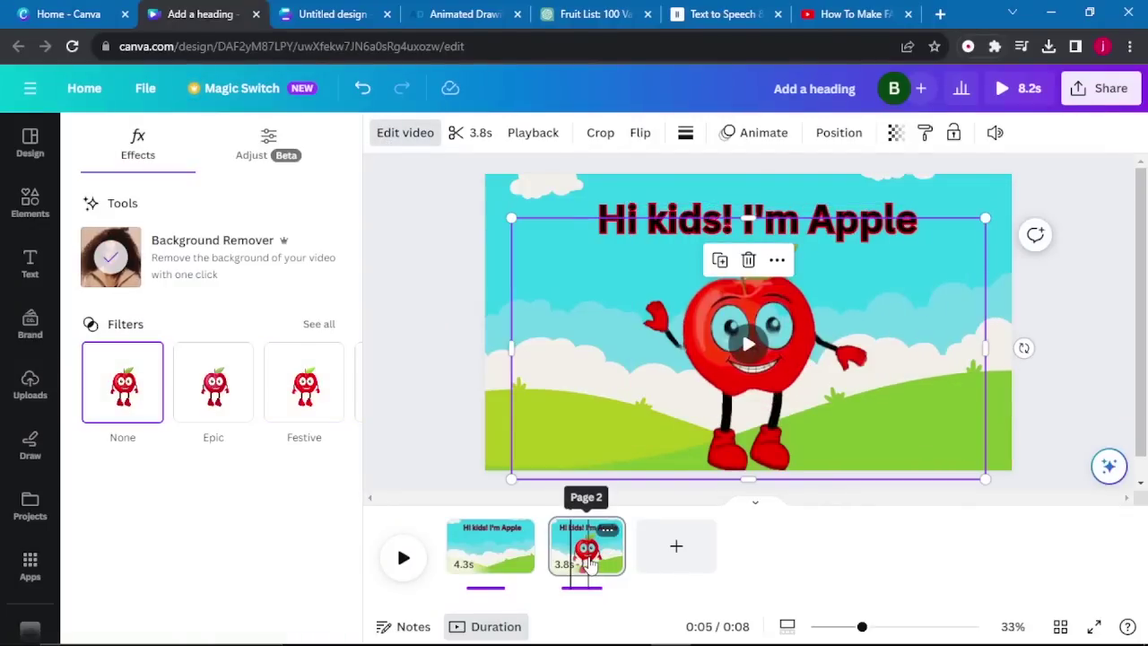
{"action": "left_click", "coordinate": [588, 558]}
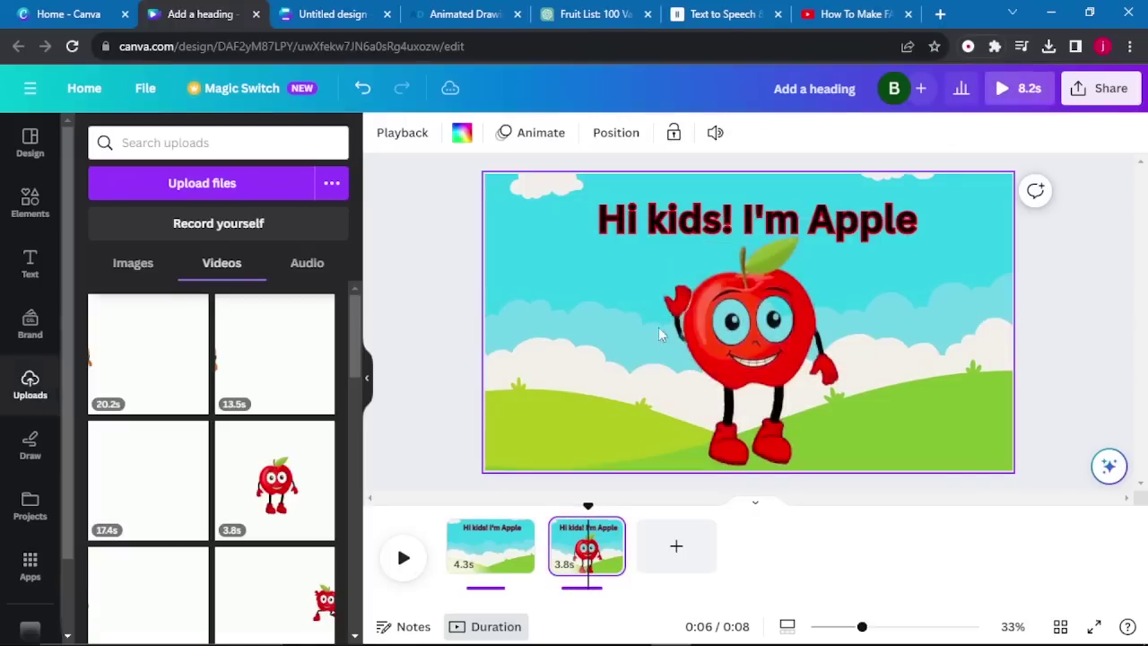
Replace page 2's heading with 'I'm crisp, juicy, and come in different colors like red and green.'
{"action": "left_click", "coordinate": [718, 223]}
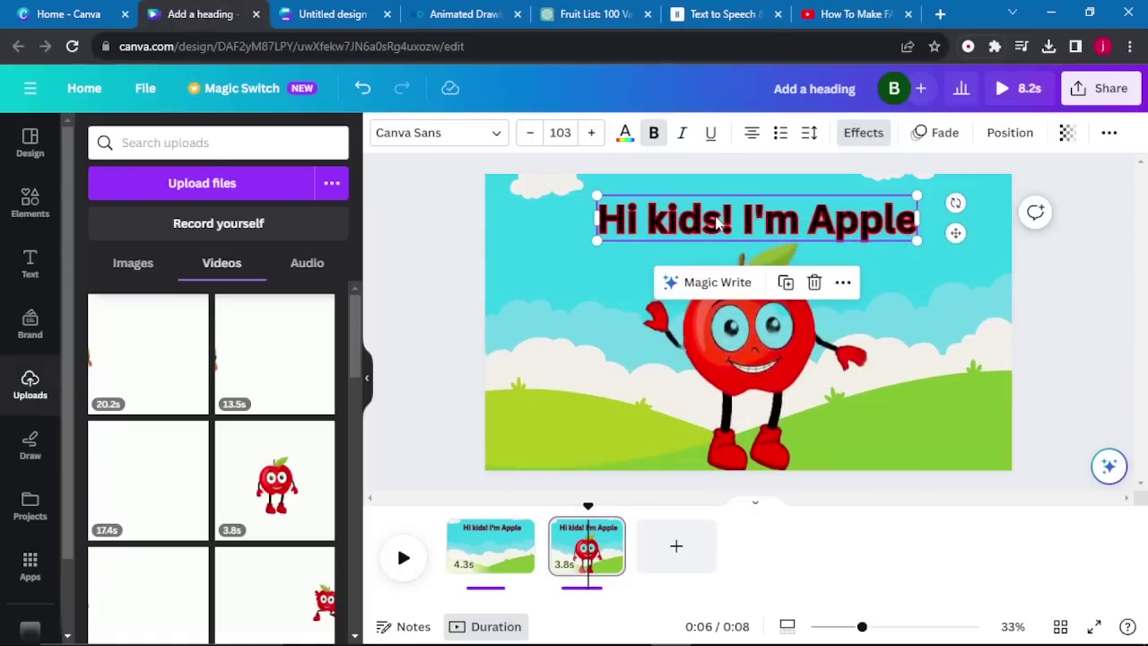
{"action": "left_click", "coordinate": [592, 13]}
{"action": "left_click_drag", "start_coordinate": [686, 252], "coordinate": [667, 277]}
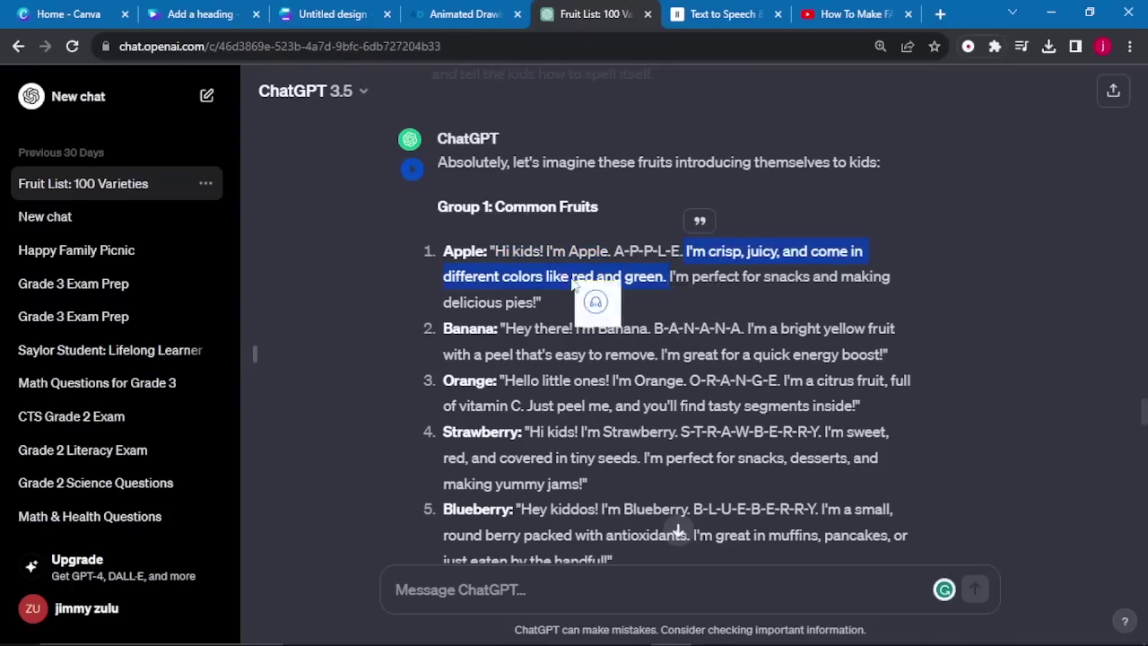
{"action": "left_click", "coordinate": [200, 14]}
{"action": "double_click", "coordinate": [769, 219]}
{"action": "key", "text": "ctrl+a"}
{"action": "key", "text": "ctrl+v"}
{"action": "left_click", "coordinate": [992, 397]}
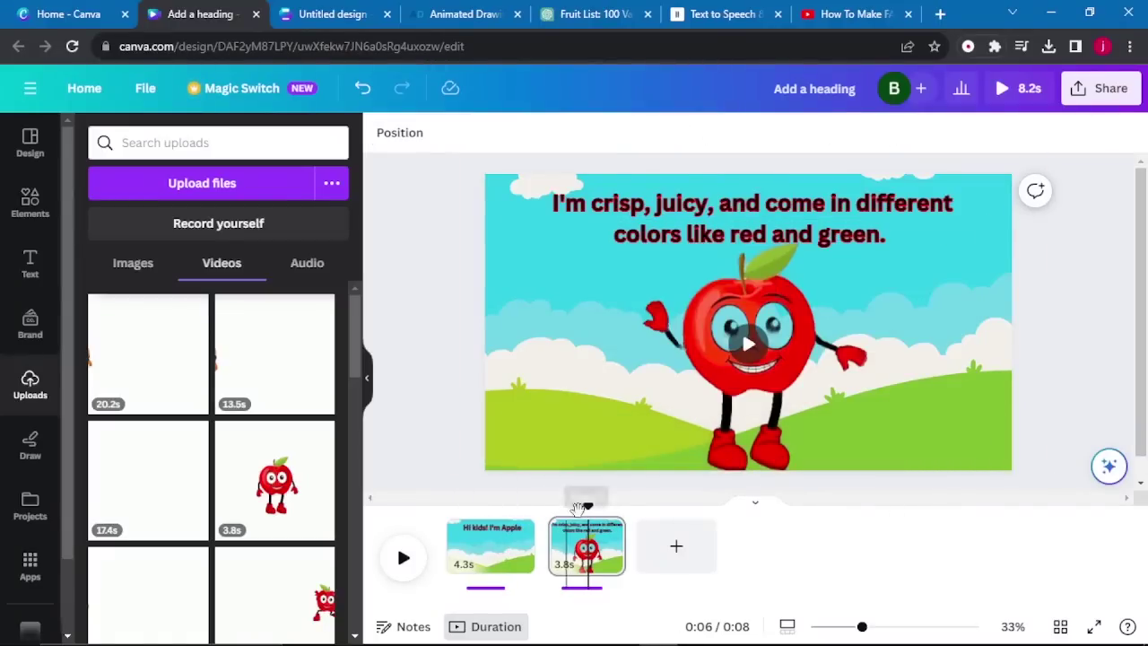
{"action": "left_click_drag", "start_coordinate": [588, 503], "coordinate": [447, 505]}
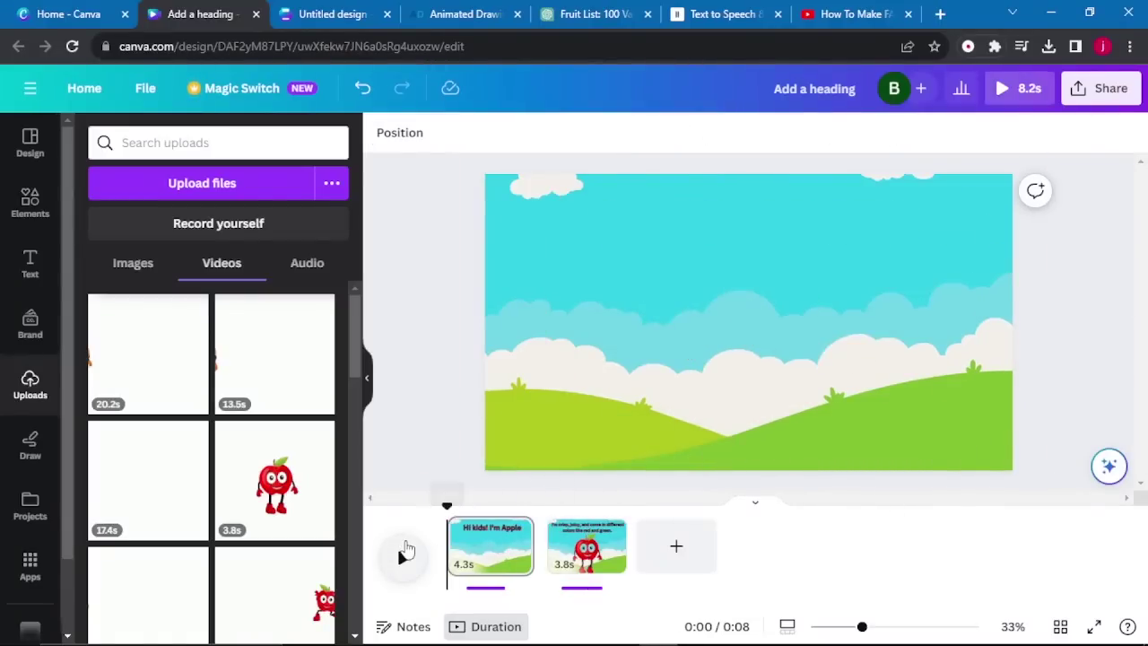
{"action": "left_click", "coordinate": [405, 551]}
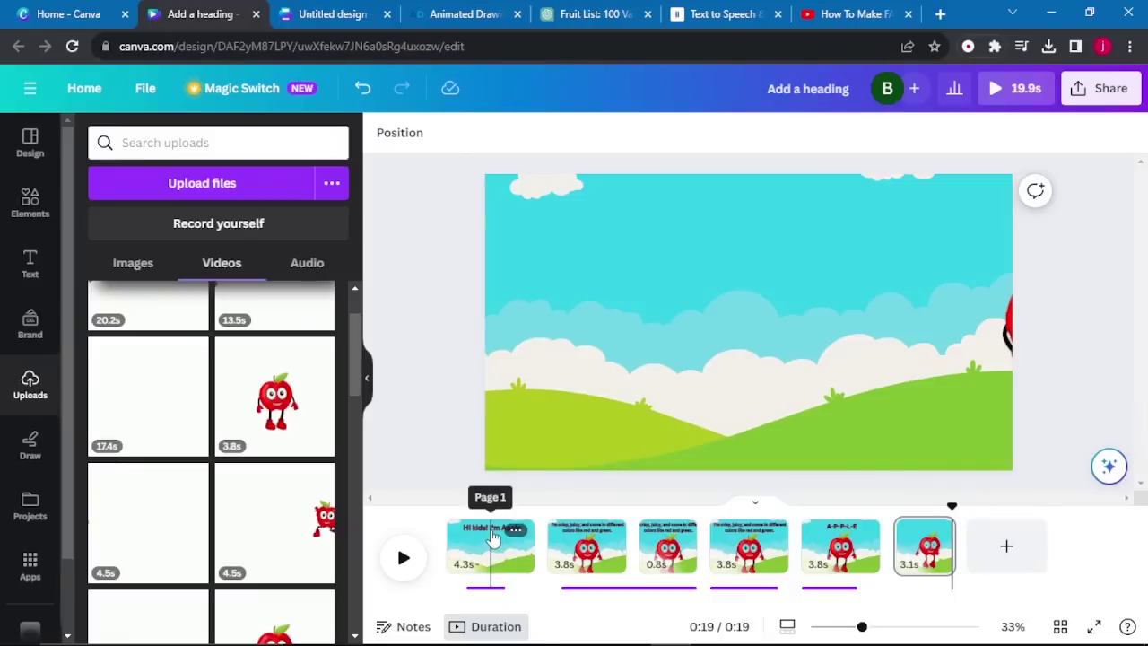
Open a new browser tab next to the Canva design
{"action": "left_click", "coordinate": [940, 13]}
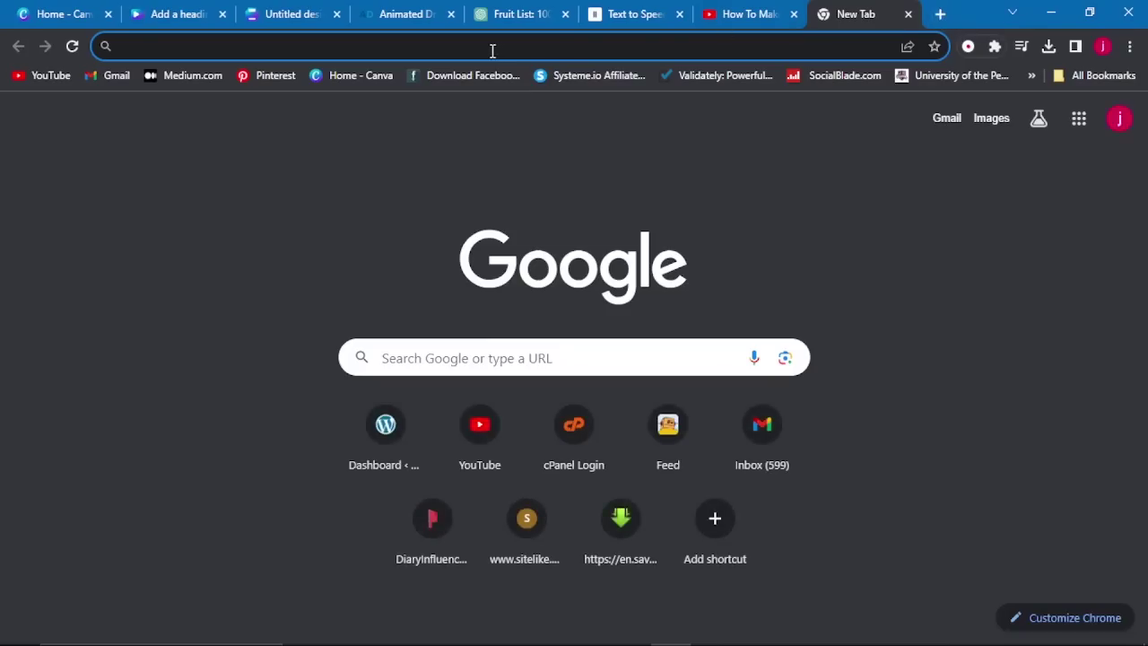
Leave the Google new tab open and go back to the Canva design tab
{"action": "left_click", "coordinate": [492, 47]}
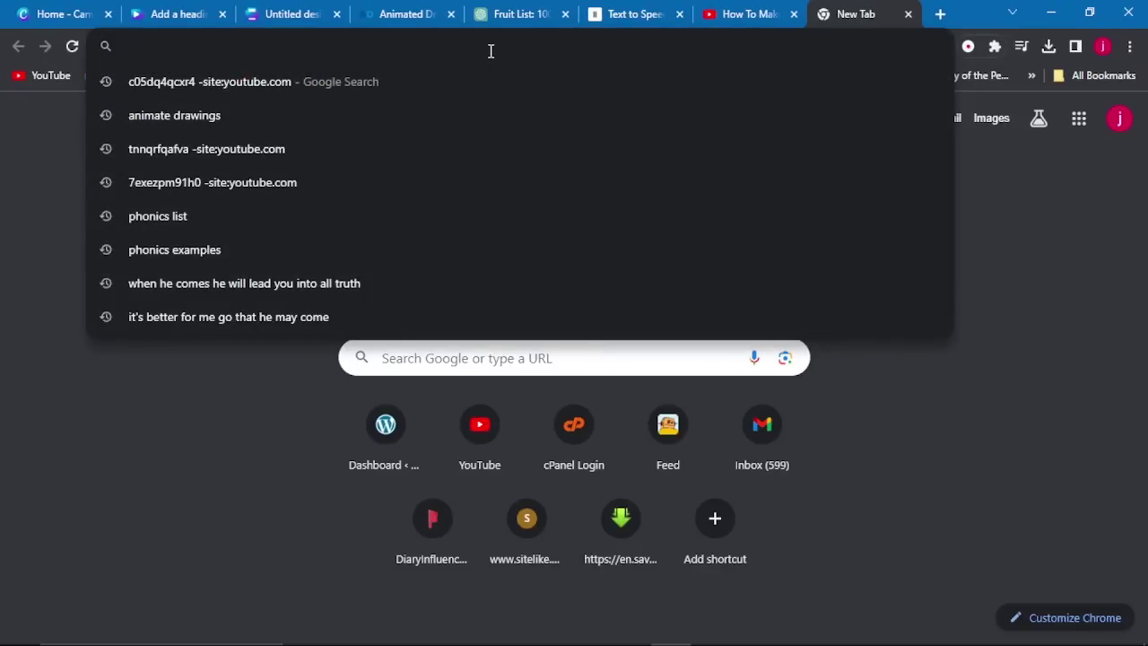
{"action": "left_click", "coordinate": [233, 461]}
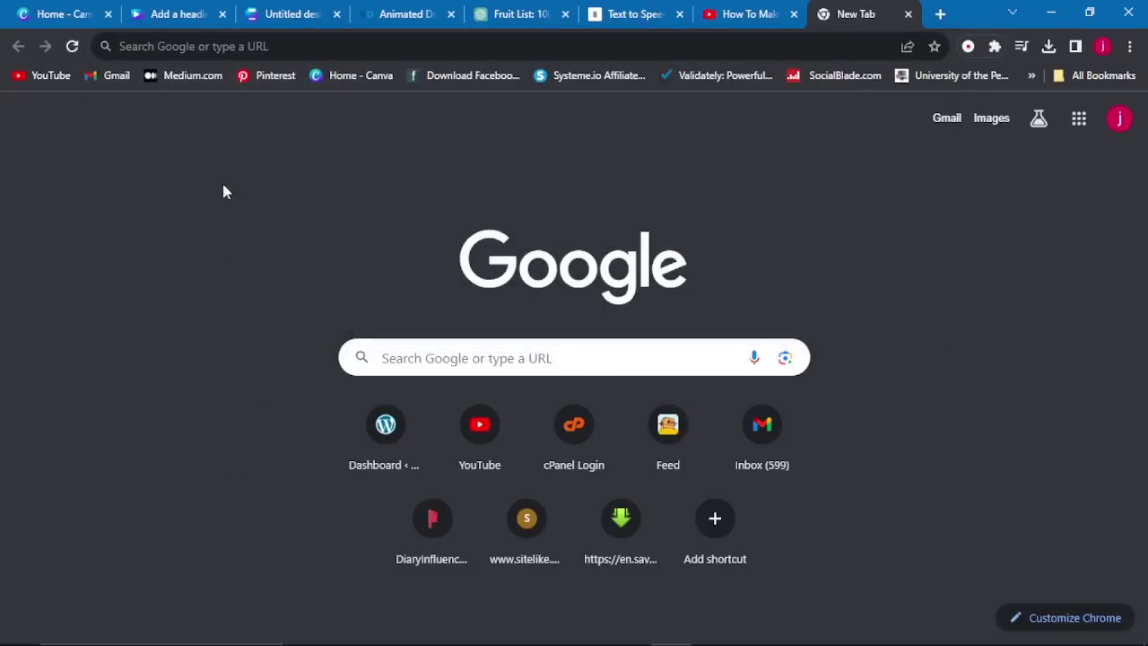
{"action": "left_click", "coordinate": [177, 18]}
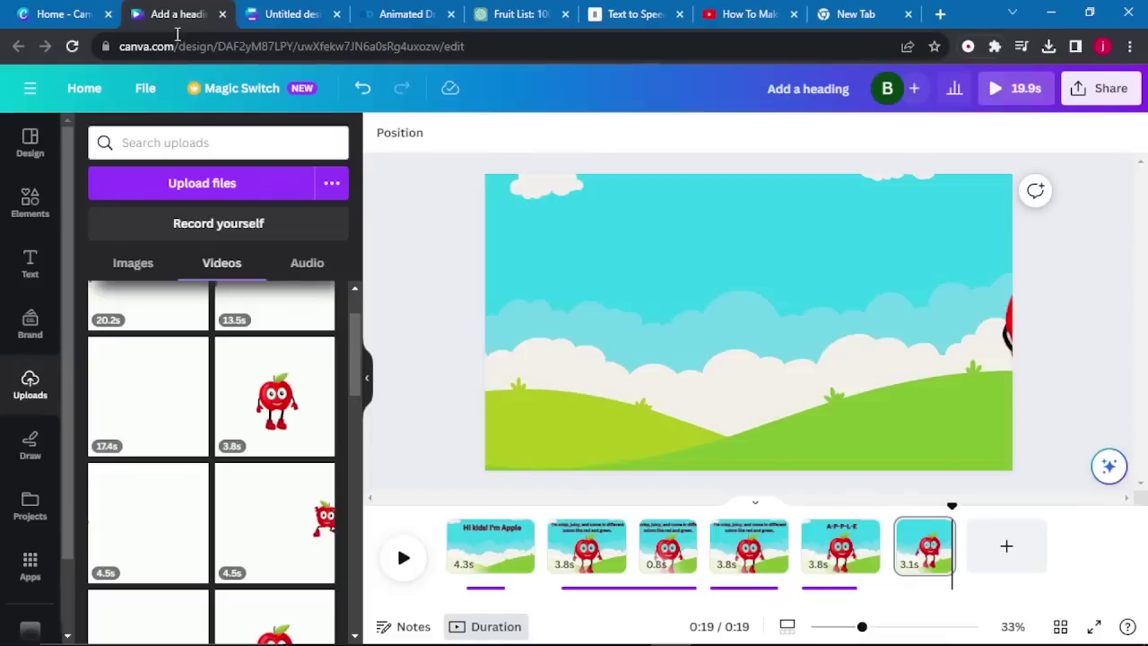
Add the wandering-wizard music trimmed to 19.9s, then open the Share download settings
{"action": "left_click", "coordinate": [305, 263]}
{"action": "left_click_drag", "start_coordinate": [223, 332], "coordinate": [492, 582]}
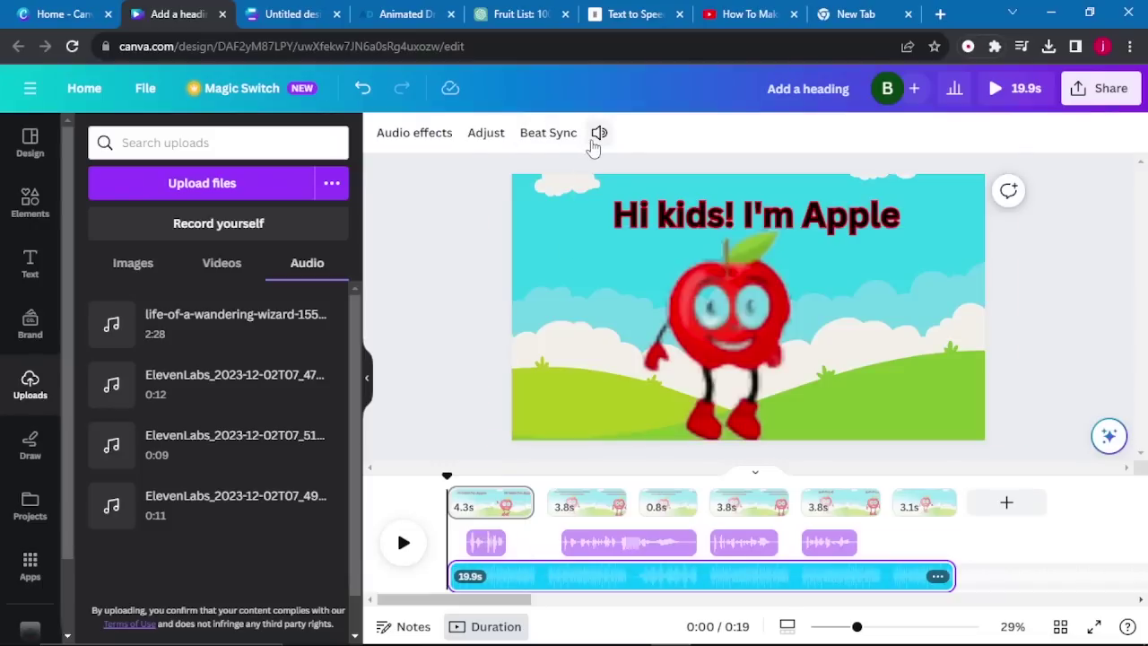
{"action": "left_click", "coordinate": [491, 138]}
{"action": "left_click", "coordinate": [458, 485]}
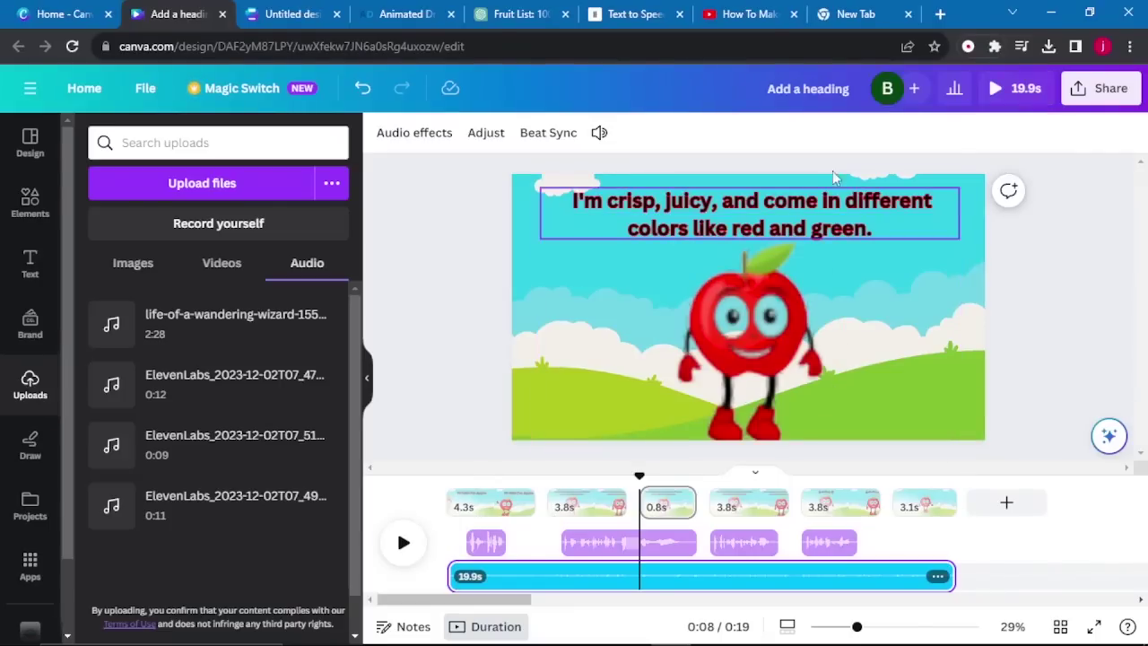
{"action": "left_click", "coordinate": [1105, 90]}
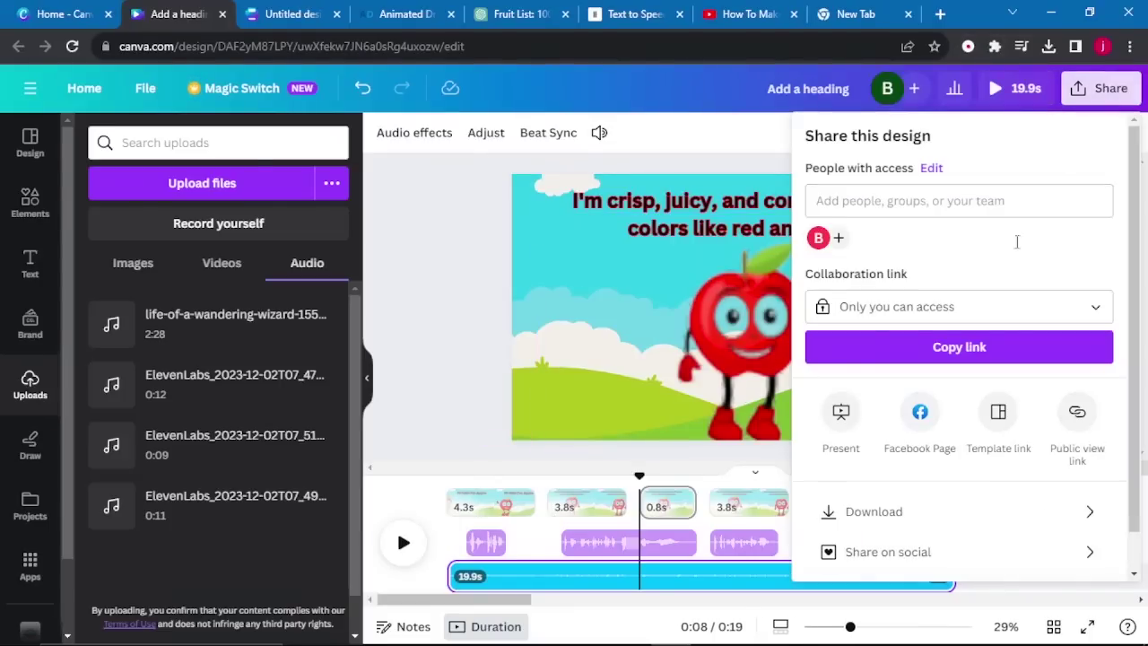
{"action": "left_click", "coordinate": [866, 515]}
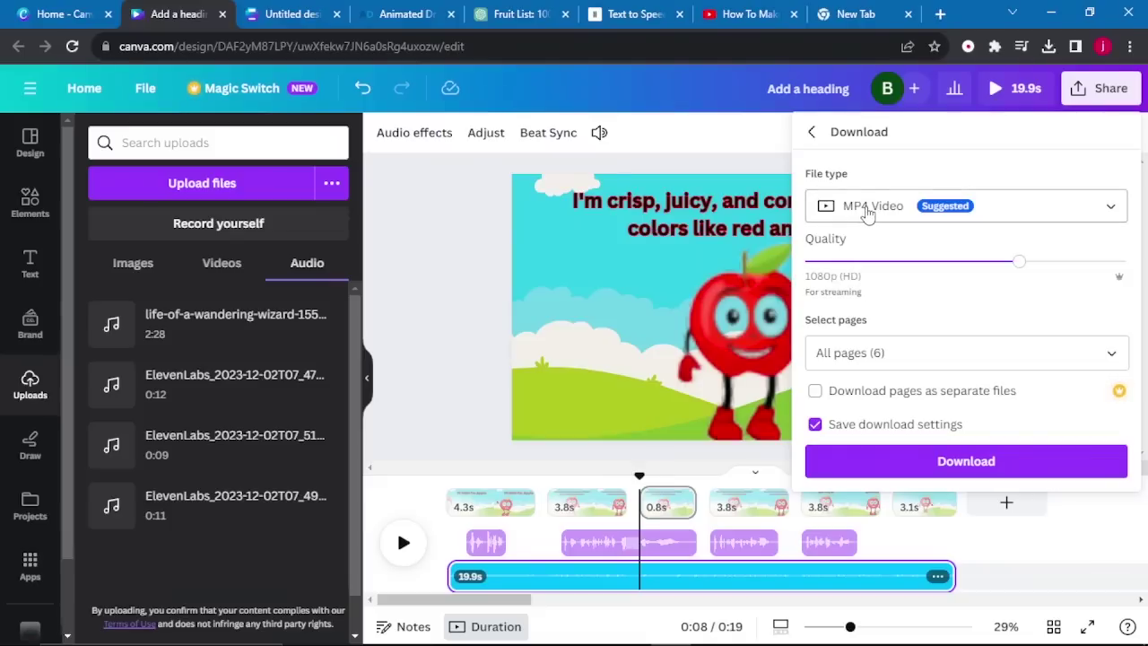